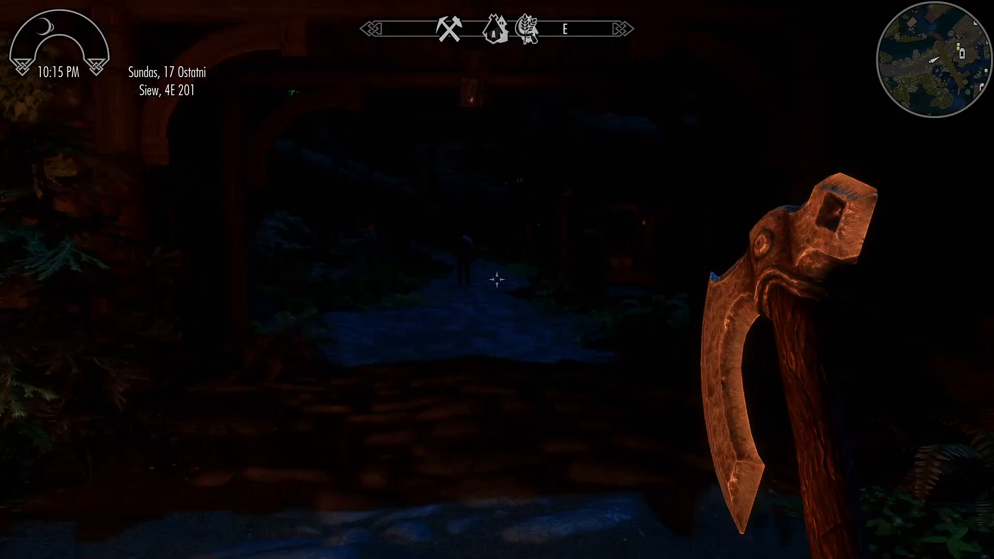
# - Walk to Sven and Hilde's House and the Riverwood Trader to check the names on their door labels
pyautogui.press('w')
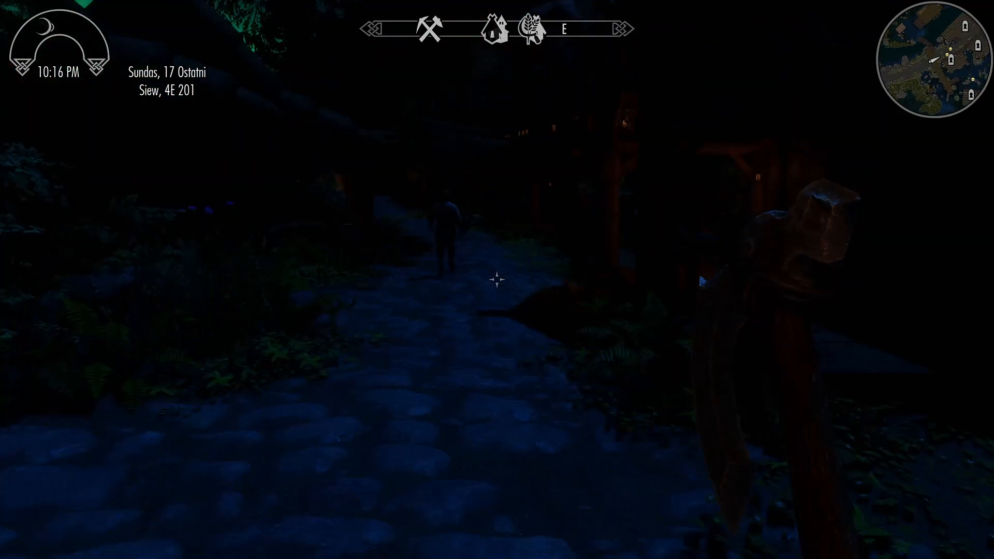
pyautogui.press('w')
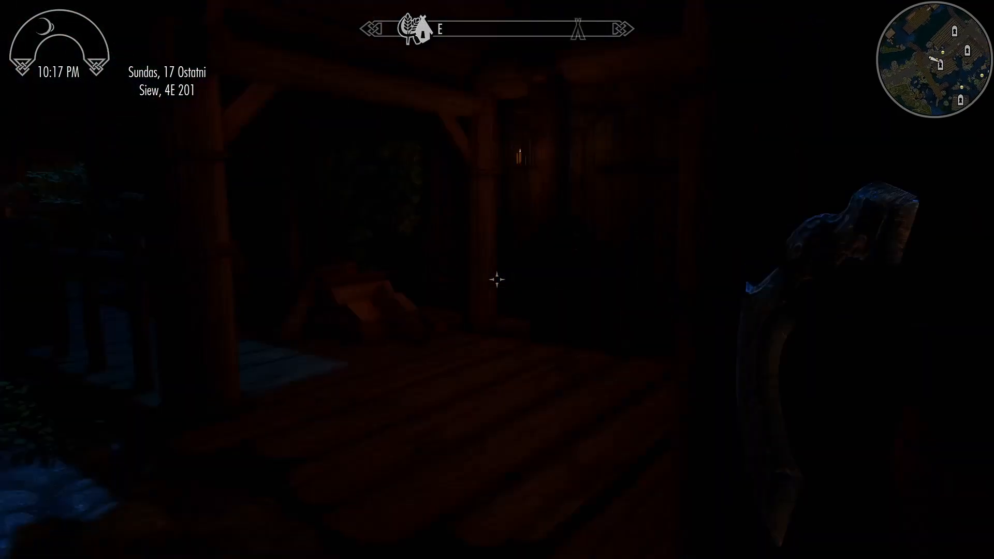
pyautogui.press('w')
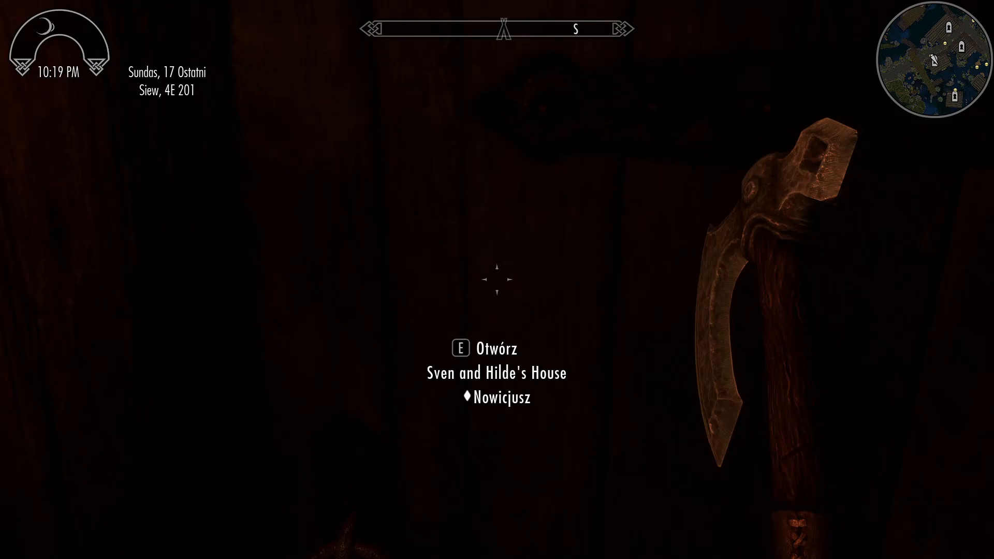
pyautogui.press('w')
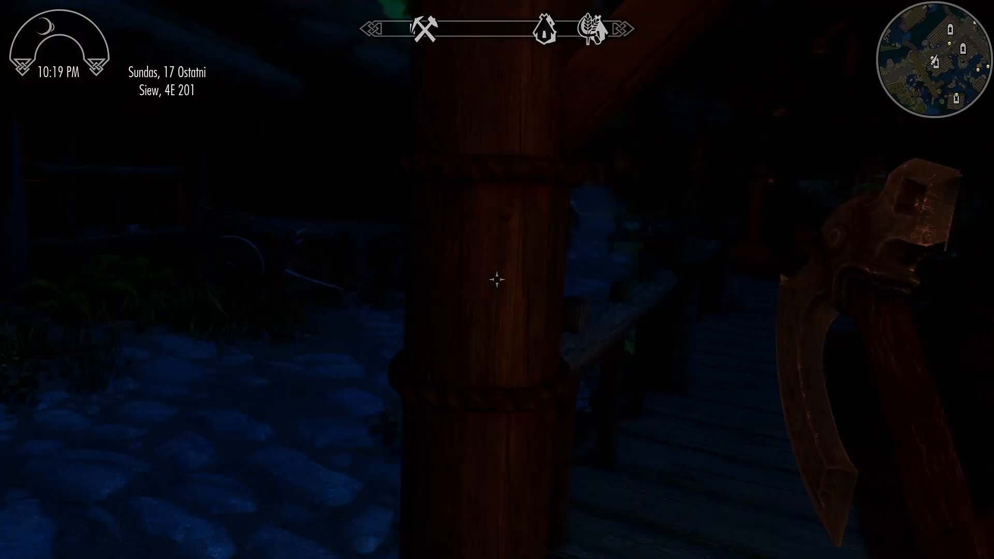
pyautogui.press('w')
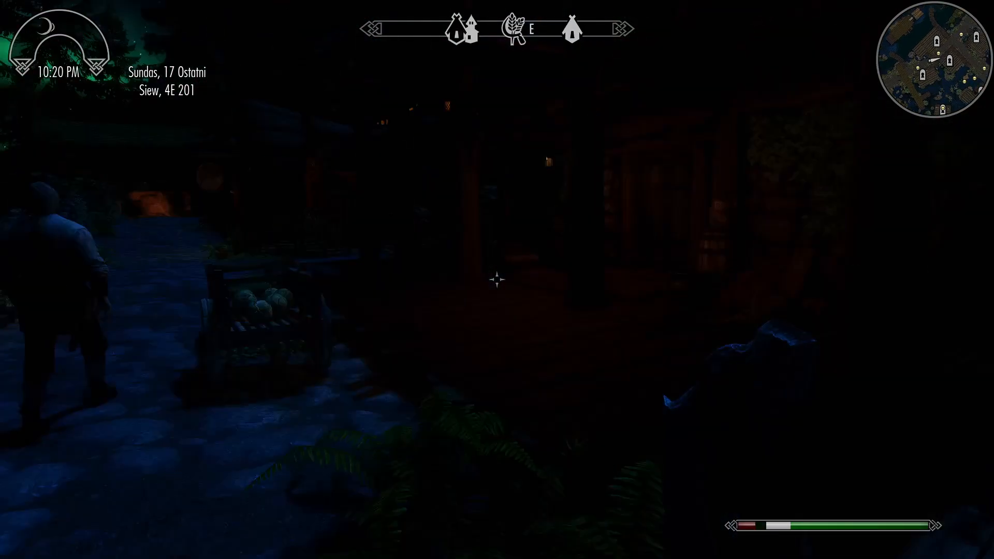
pyautogui.press('w')
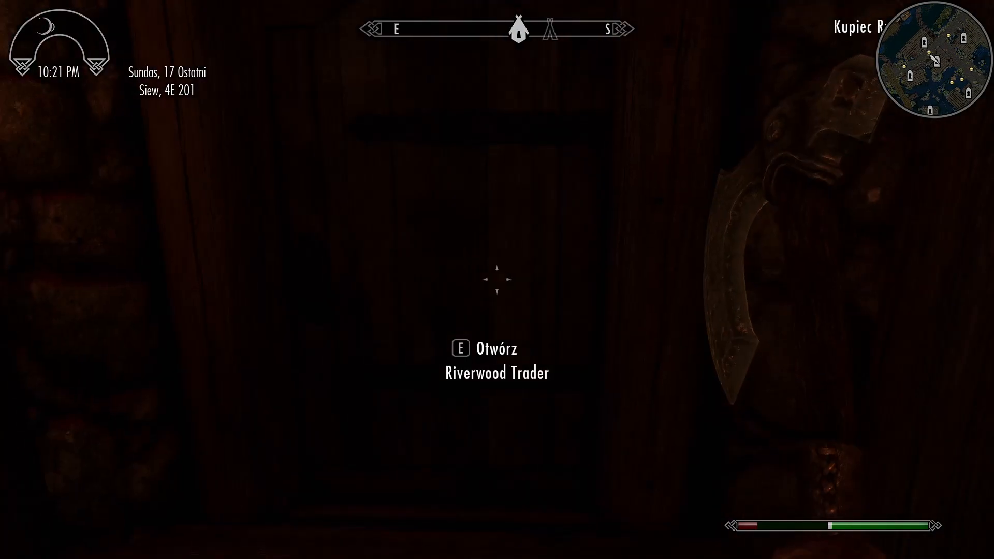
pyautogui.press('w')
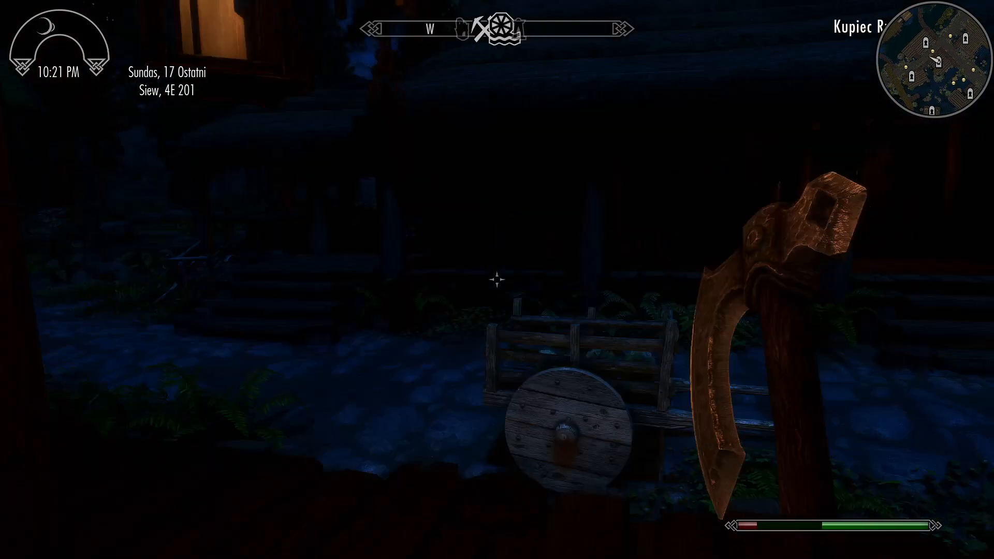
pyautogui.press('w')
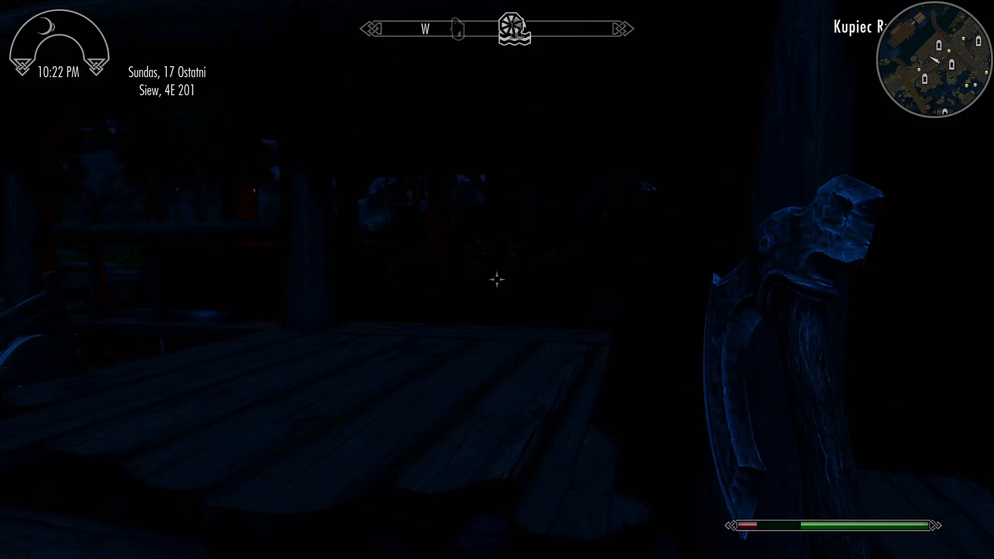
pyautogui.press('w')
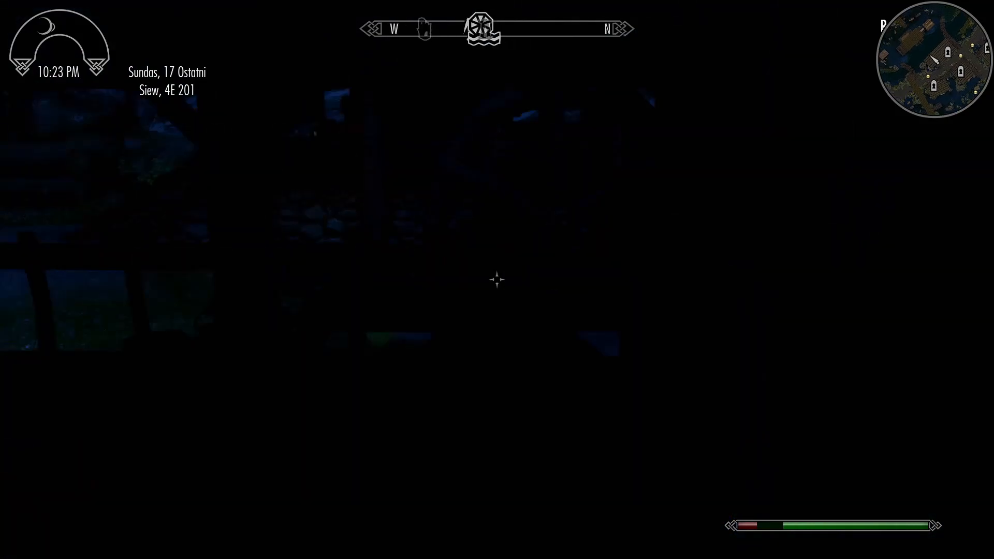
pyautogui.press('w')
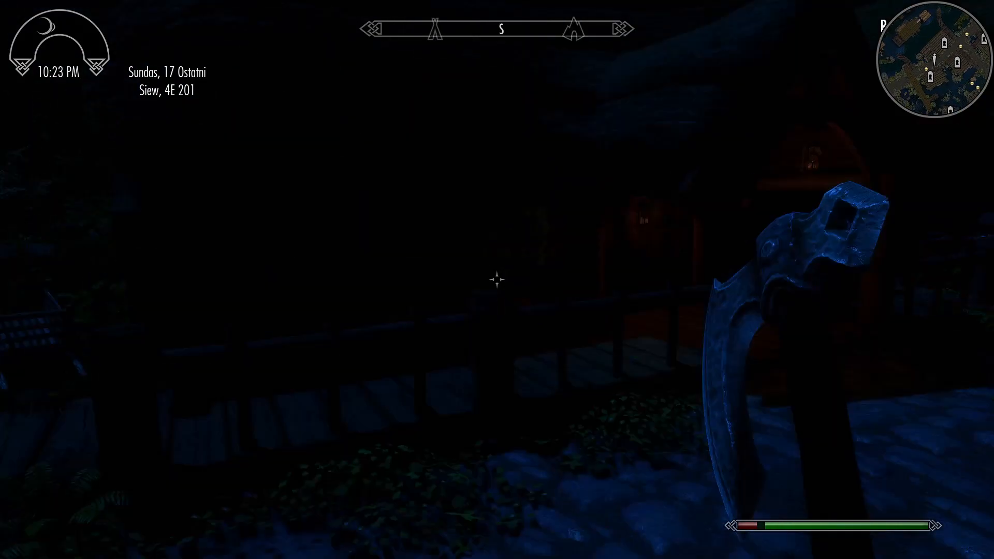
pyautogui.press('w')
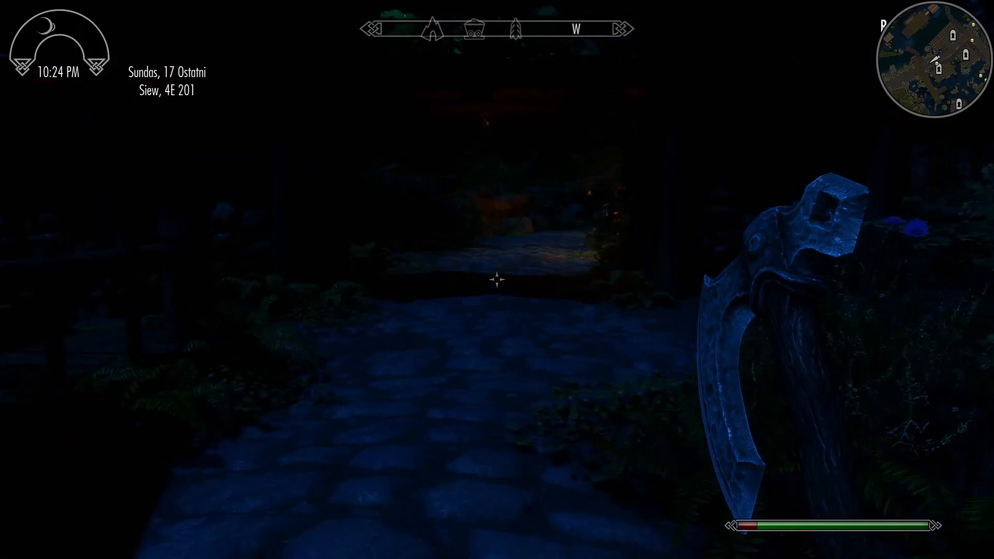
pyautogui.press('w')
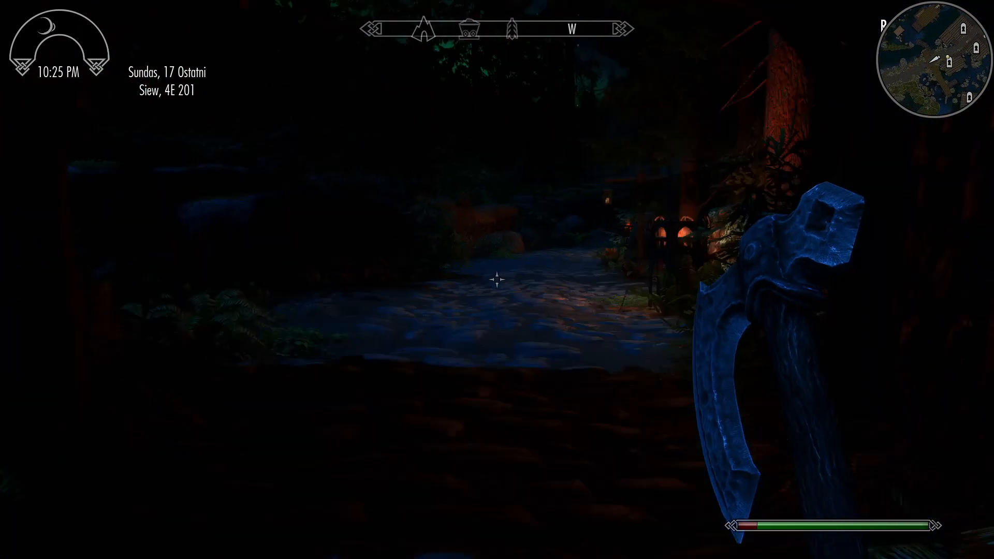
pyautogui.press('w')
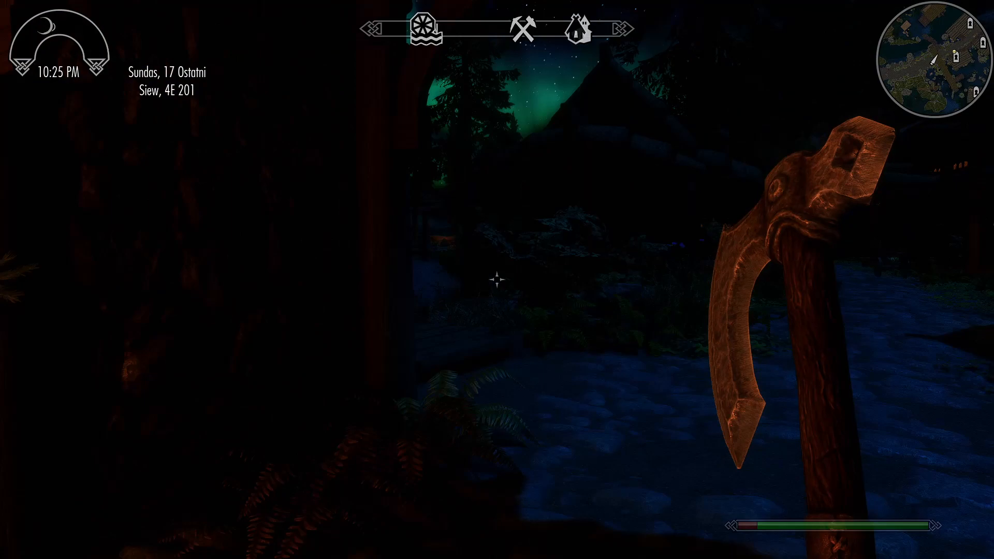
pyautogui.press('w')
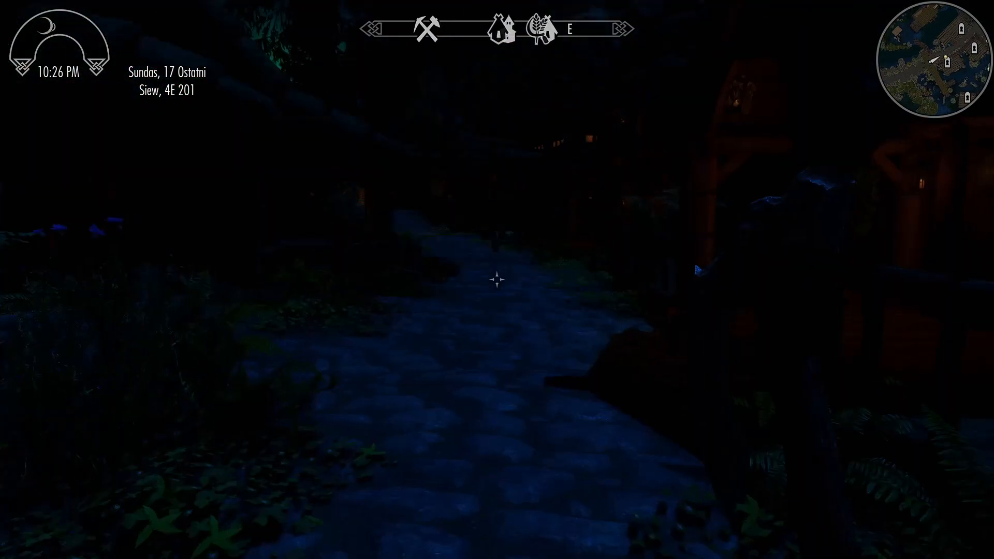
pyautogui.press('w')
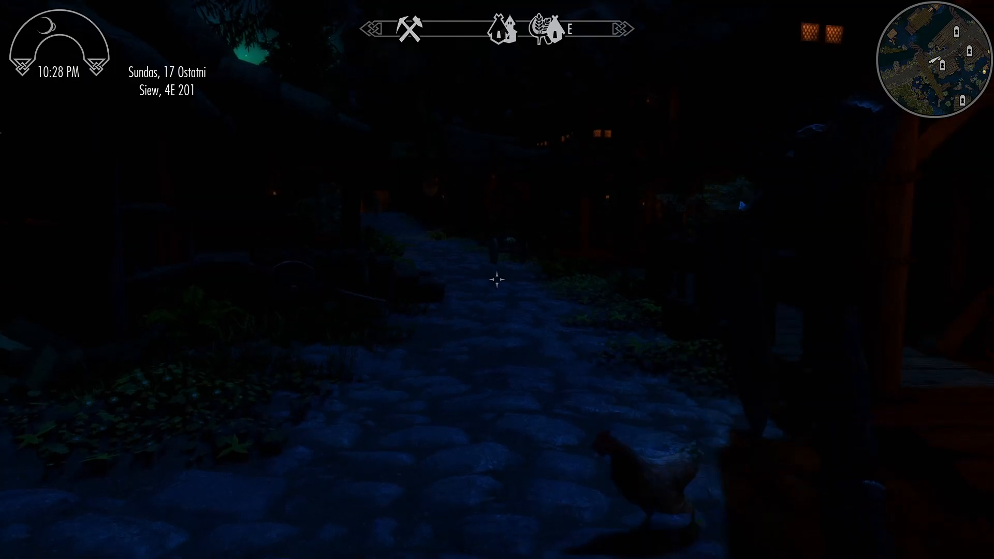
# - Quit the game with the console command qqq
pyautogui.press('`')
pyautogui.write('qqq')
pyautogui.press('Return')
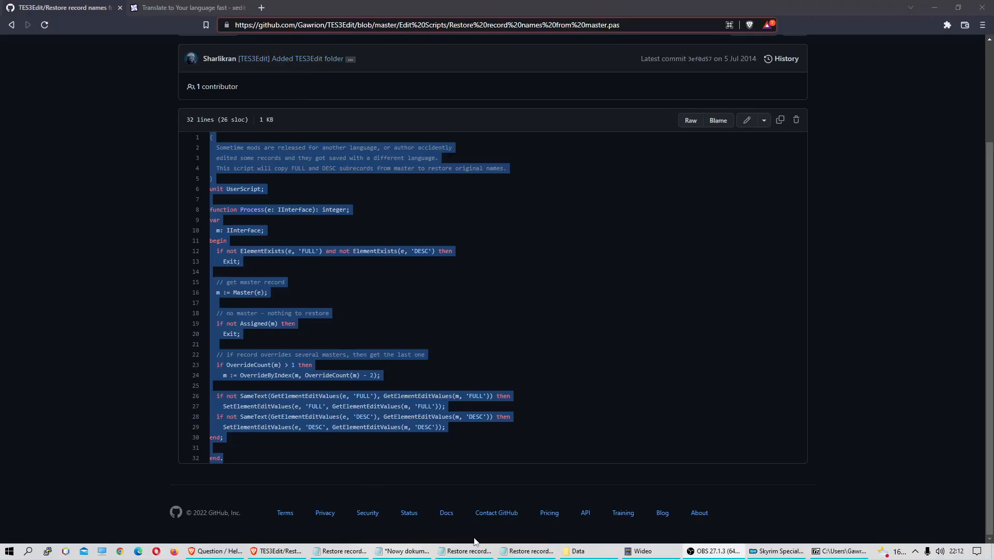
# - Switch to Mod Organizer and select Xedit as the program to run
pyautogui.click(768, 551)
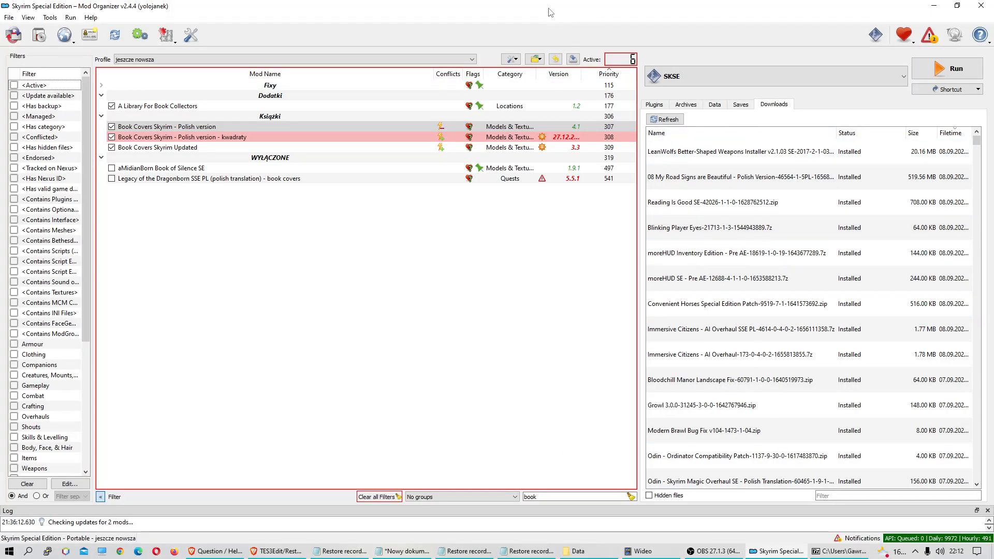
pyautogui.click(673, 76)
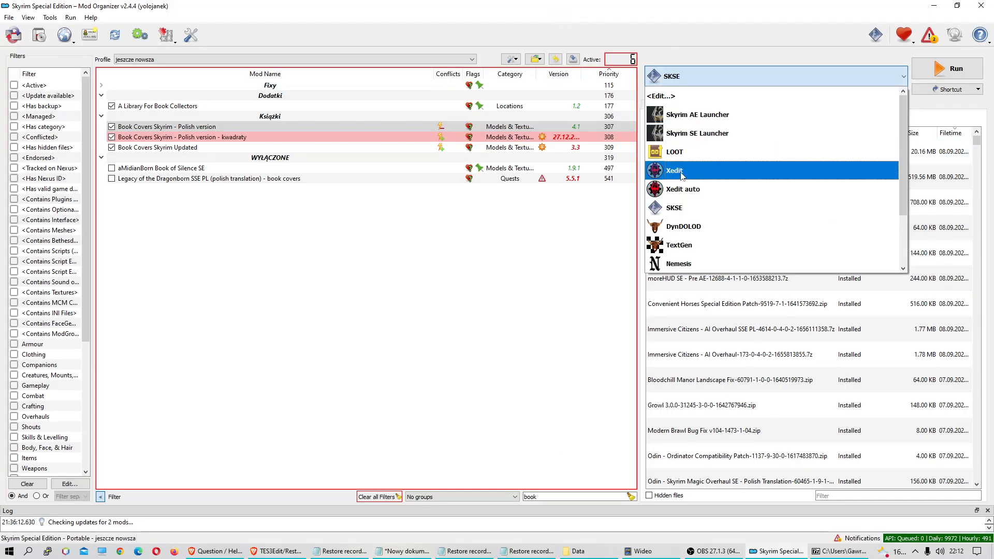
pyautogui.click(682, 176)
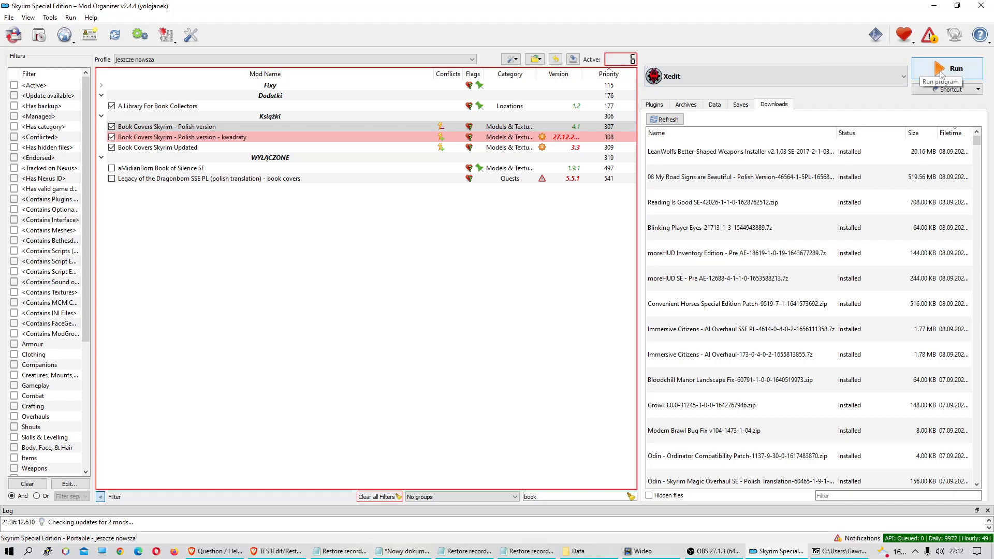
# - Enable aMidianBorn Book of Silence SE and the Legacy of the Dragonborn SSE PL book covers mod, and launch Xedit
pyautogui.click(111, 167)
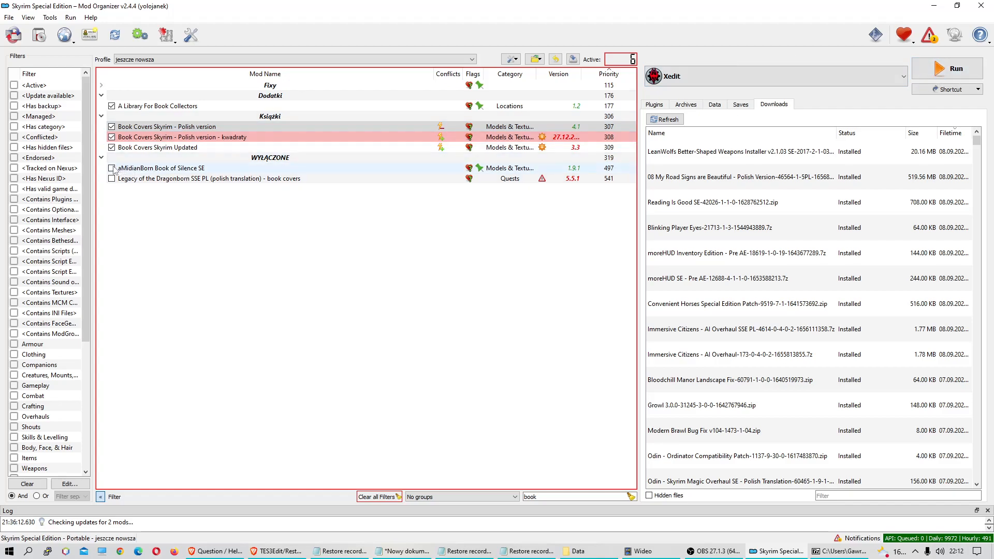
pyautogui.click(112, 178)
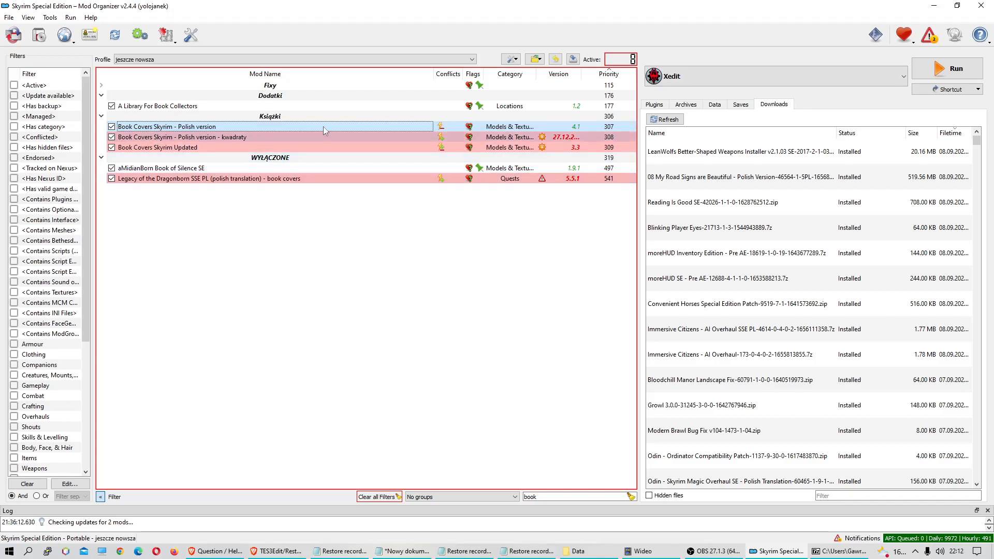
pyautogui.click(938, 70)
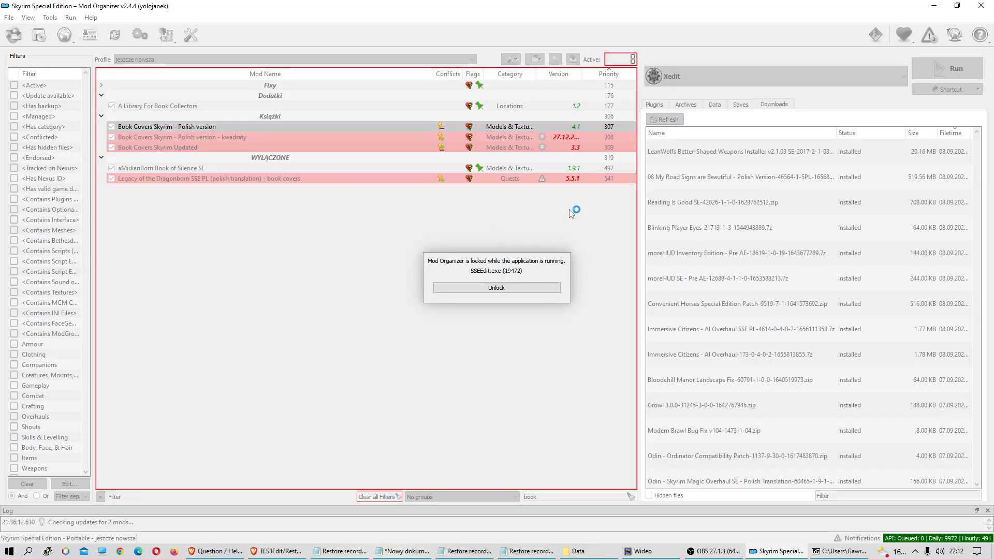
# - Load all preselected plugins into SSEEdit and accept the activated ModGroups
pyautogui.scroll(-12, 414, 229)
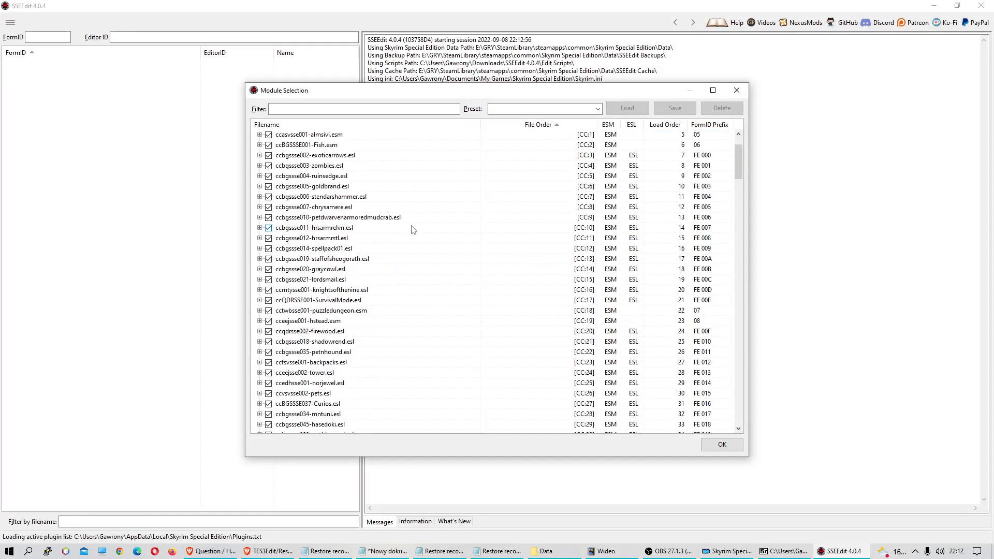
pyautogui.moveTo(740, 207); pyautogui.dragTo(738, 420)
pyautogui.click(722, 448)
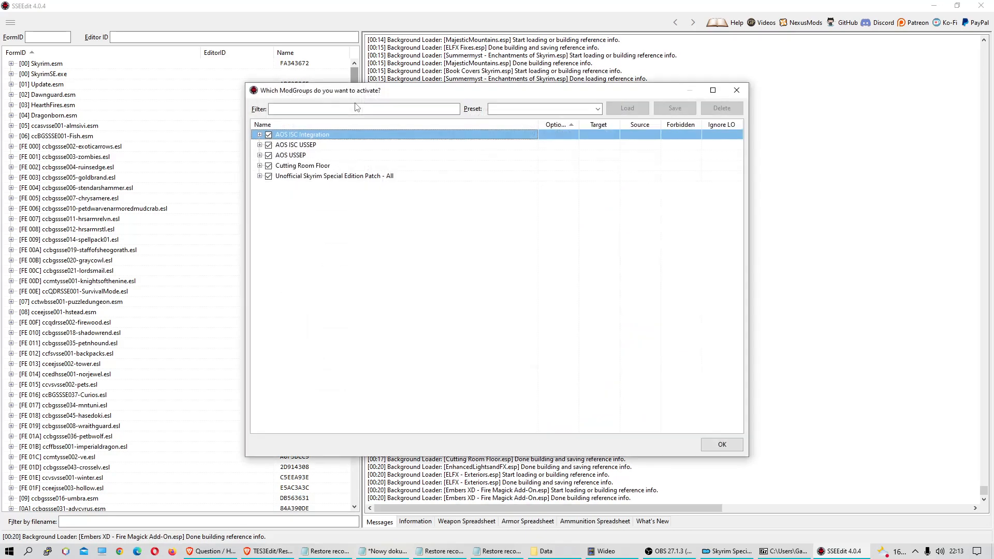
pyautogui.moveTo(381, 93)
pyautogui.mouseDown()
pyautogui.moveTo(370, 96)
pyautogui.moveTo(390, 107)
pyautogui.mouseUp()
pyautogui.click(715, 456)
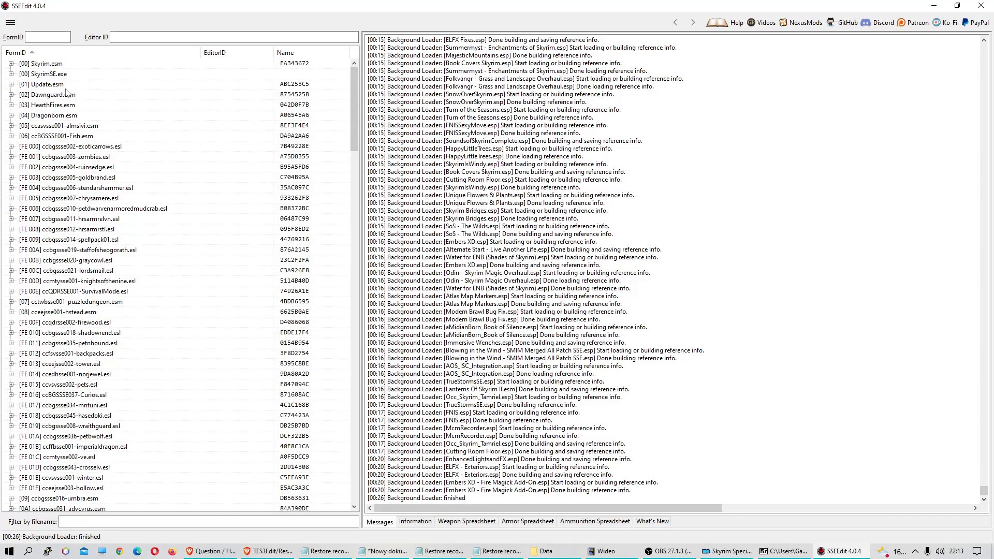
# - Open the DB06Schedule record in the Book category of Skyrim.esm
pyautogui.click(11, 64)
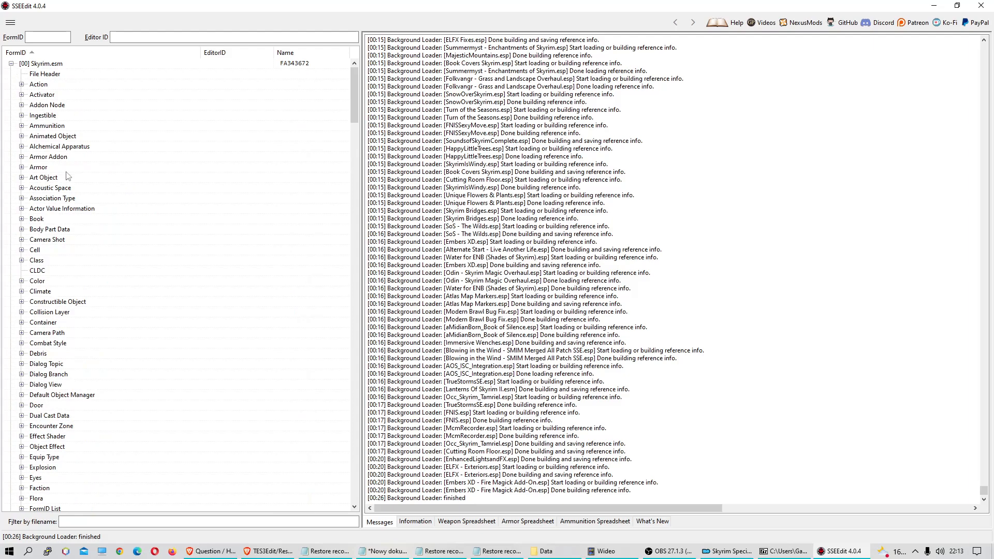
pyautogui.click(22, 219)
pyautogui.scroll(3, 88, 215)
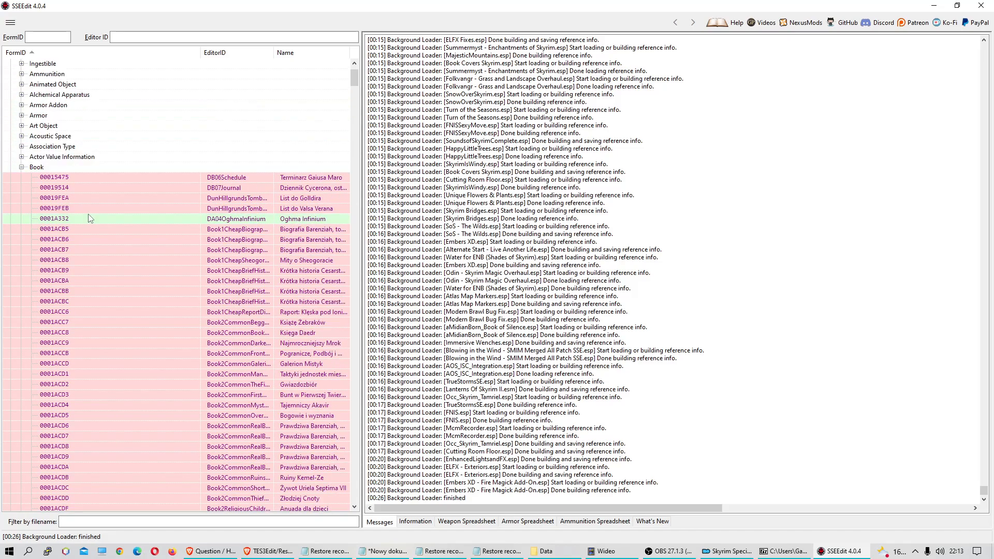
pyautogui.click(237, 179)
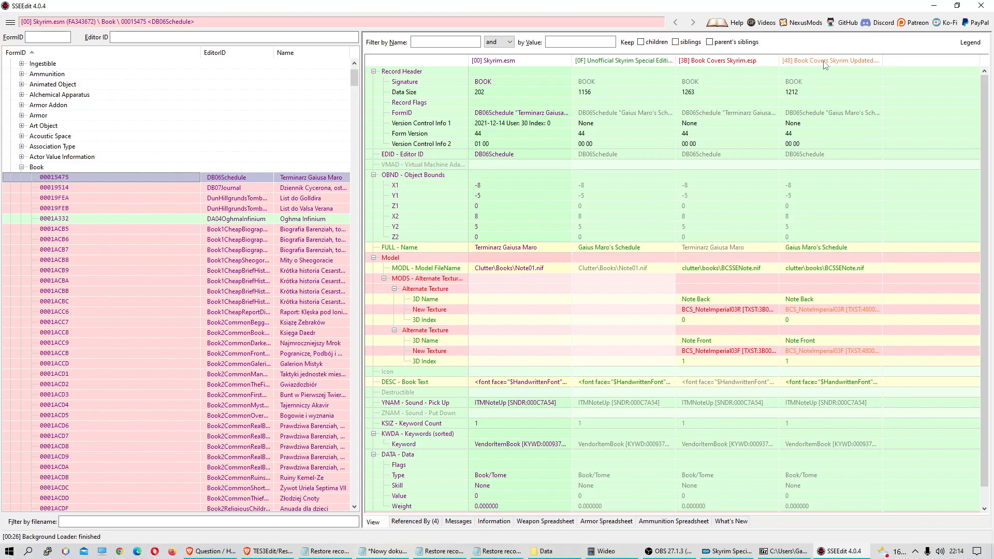
# - Compare the FULL - Name values of the DB06Schedule and DB07Journal books across the plugins
pyautogui.click(819, 249)
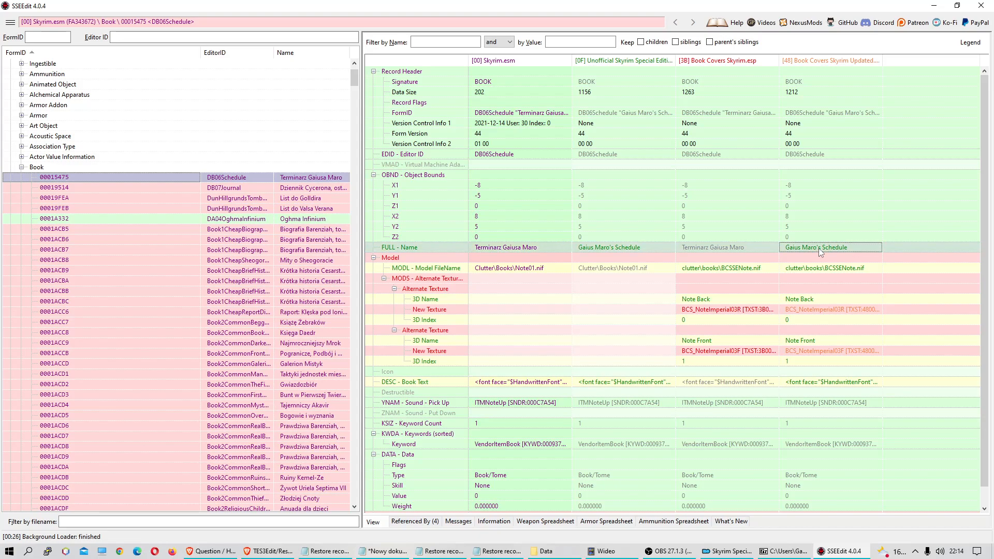
pyautogui.click(741, 247)
pyautogui.click(637, 249)
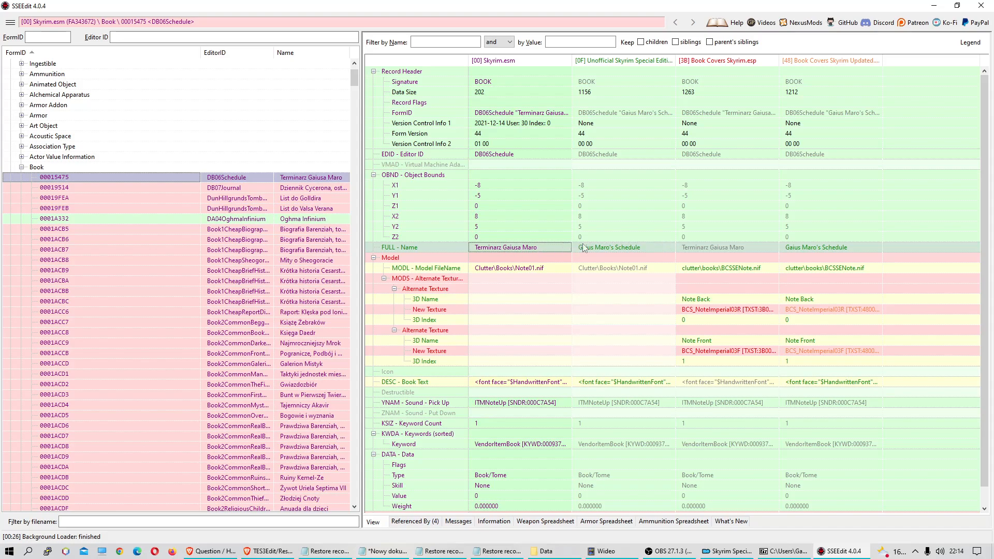
pyautogui.click(232, 189)
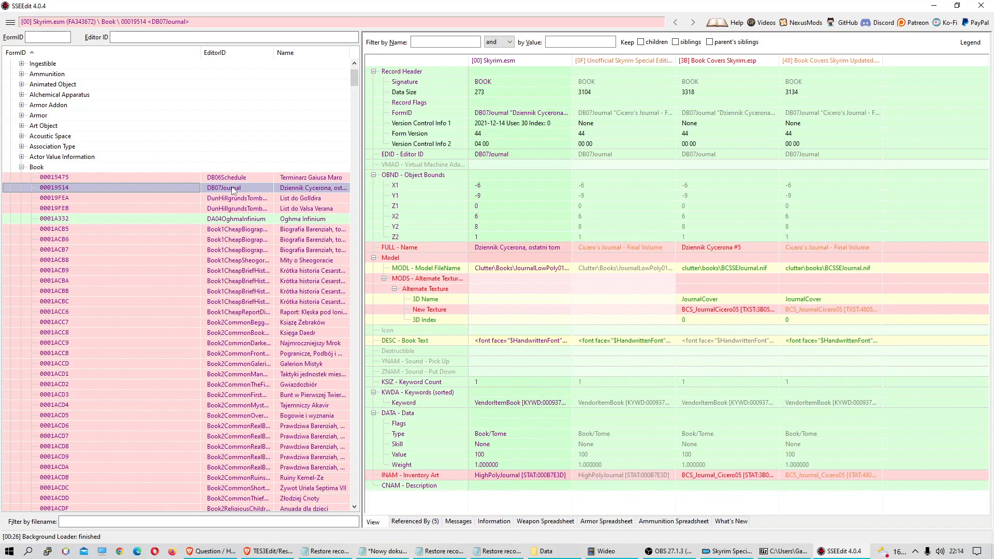
pyautogui.click(239, 179)
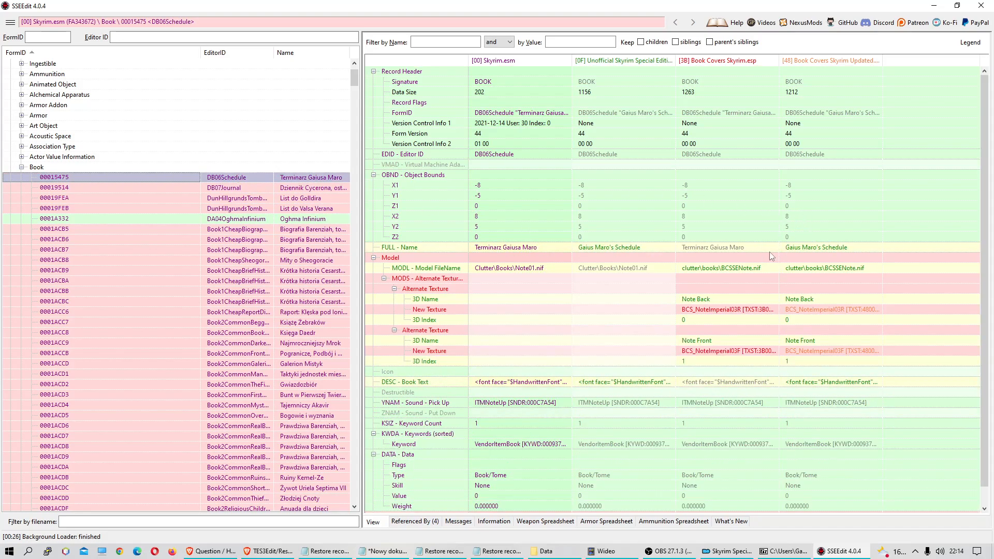
# - Copy the DB06Schedule name "Terminarz Gaiusa Maro" from Skyrim.esm into the unofficial patch and Book Covers Skyrim Updated, accepting the edit warning
pyautogui.doubleClick(520, 248)
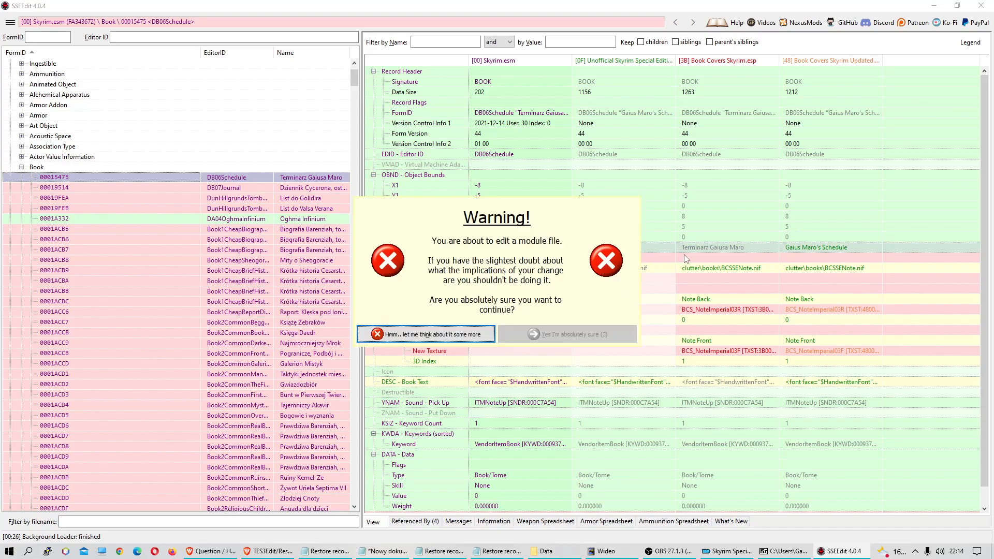
pyautogui.click(569, 335)
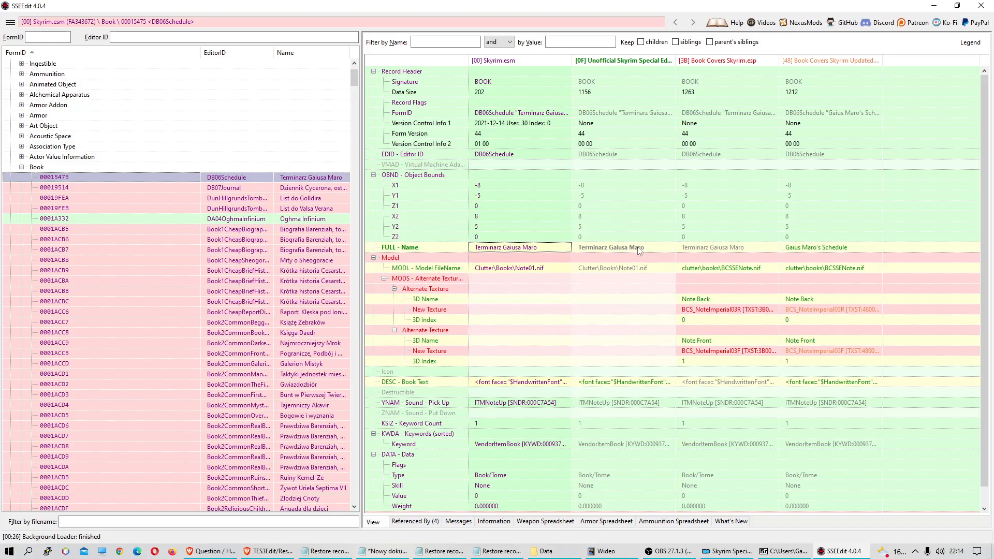
pyautogui.moveTo(621, 251); pyautogui.dragTo(824, 250)
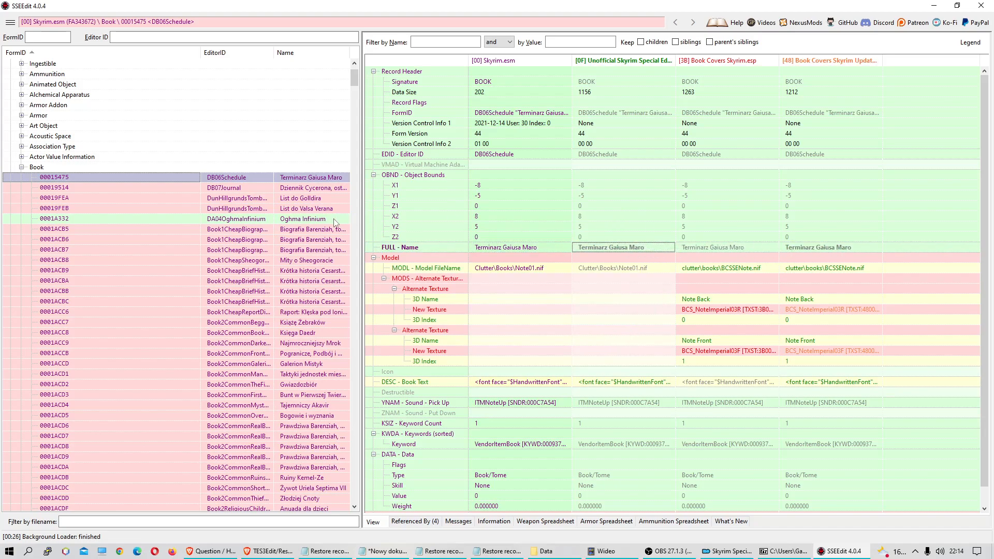
# - Compare the FULL - Name values of the DB07Journal and DB06Schedule books across the plugins and browse the Book records
pyautogui.click(245, 188)
pyautogui.scroll(-15, 234, 211)
pyautogui.scroll(-20, 234, 211)
pyautogui.scroll(8, 234, 211)
pyautogui.scroll(20, 233, 211)
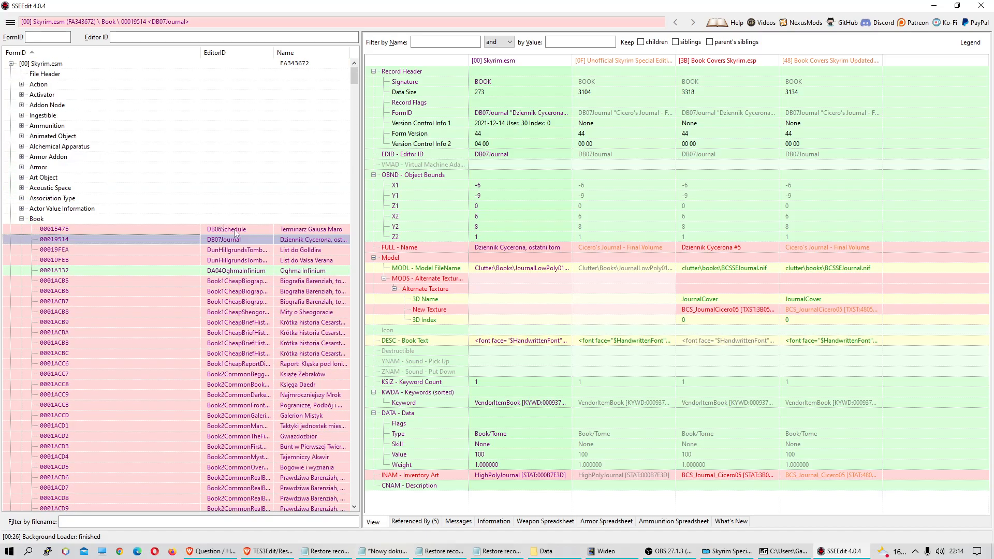
pyautogui.click(236, 231)
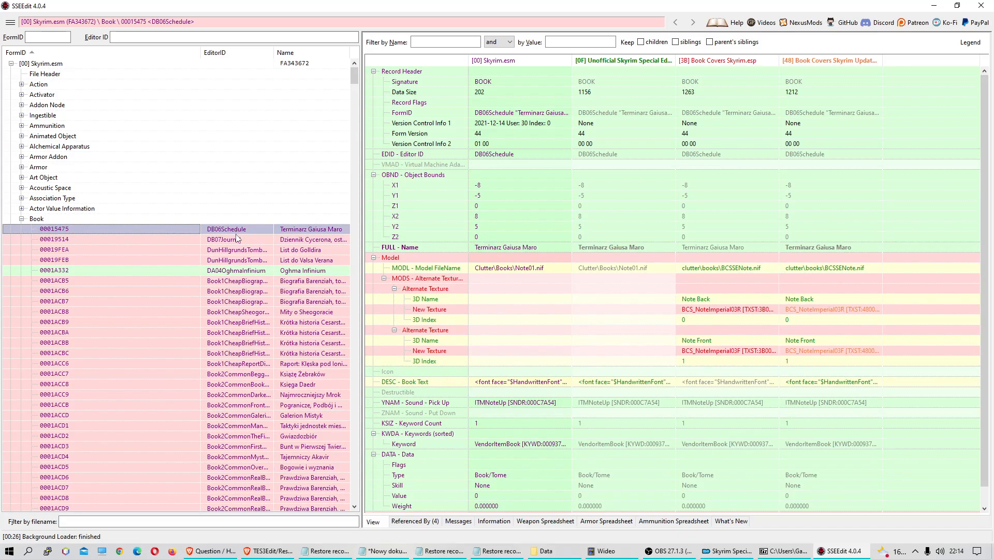
pyautogui.click(237, 239)
pyautogui.click(240, 228)
# - Collapse the Book category and Skyrim.esm, and open the Apply Script dialog for Update.esm
pyautogui.click(22, 219)
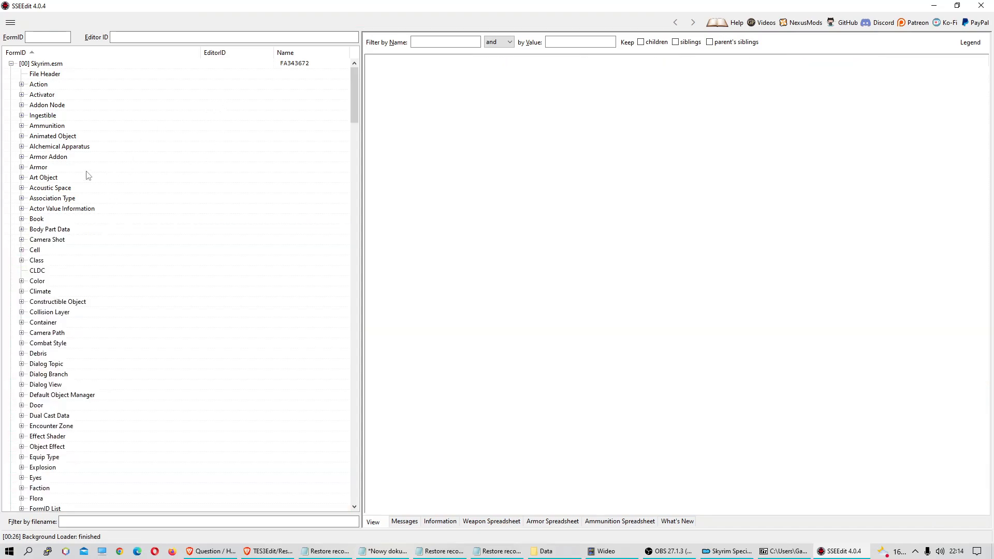
pyautogui.click(11, 63)
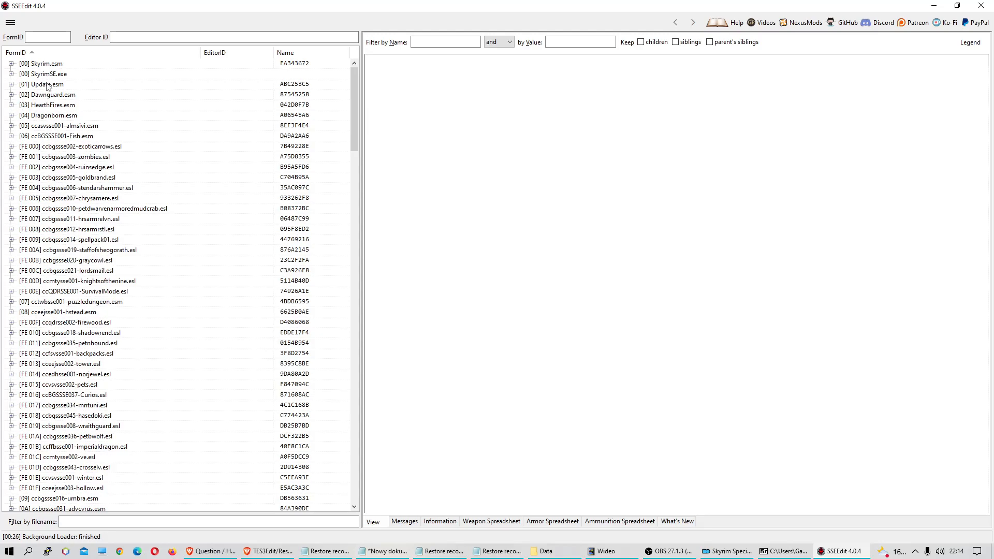
pyautogui.click(47, 85)
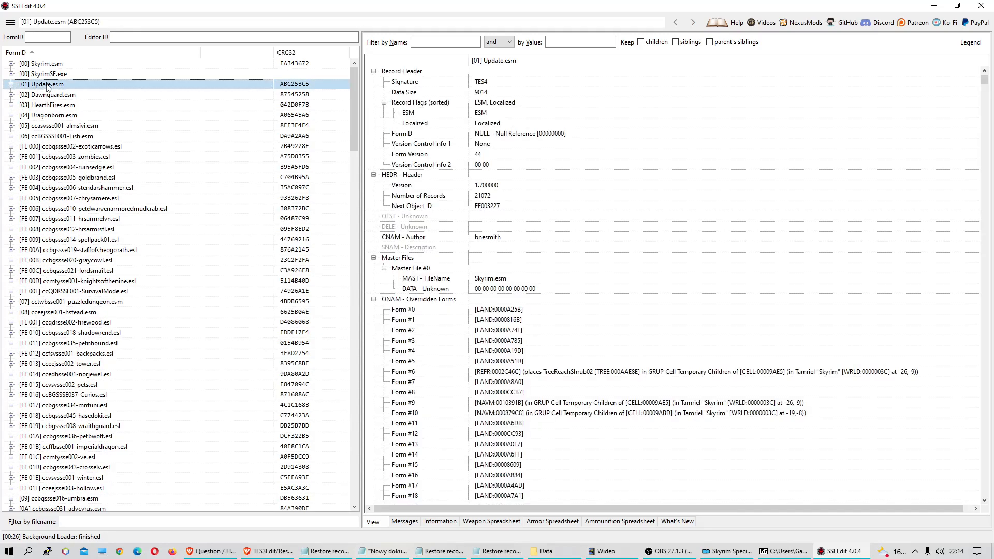
pyautogui.rightClick(46, 88)
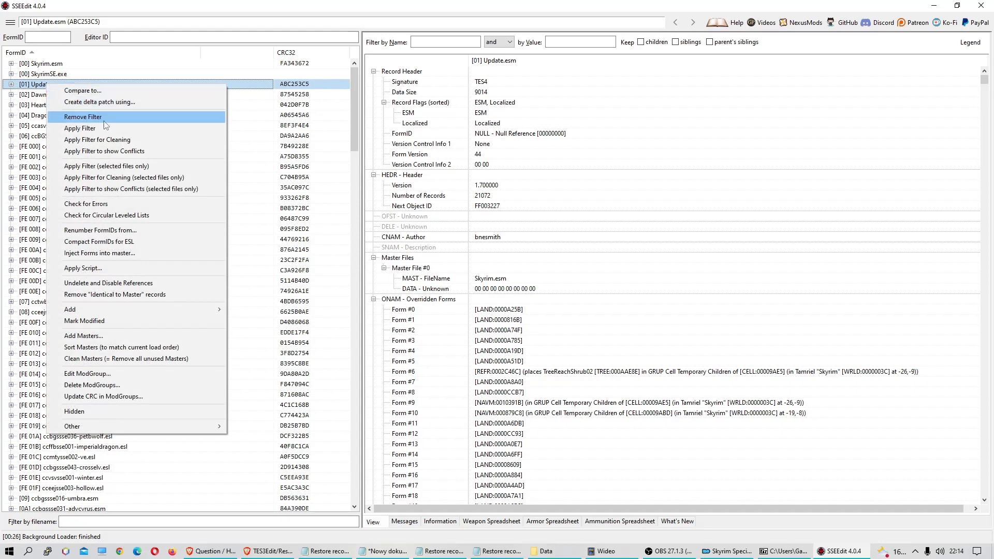
pyautogui.click(98, 269)
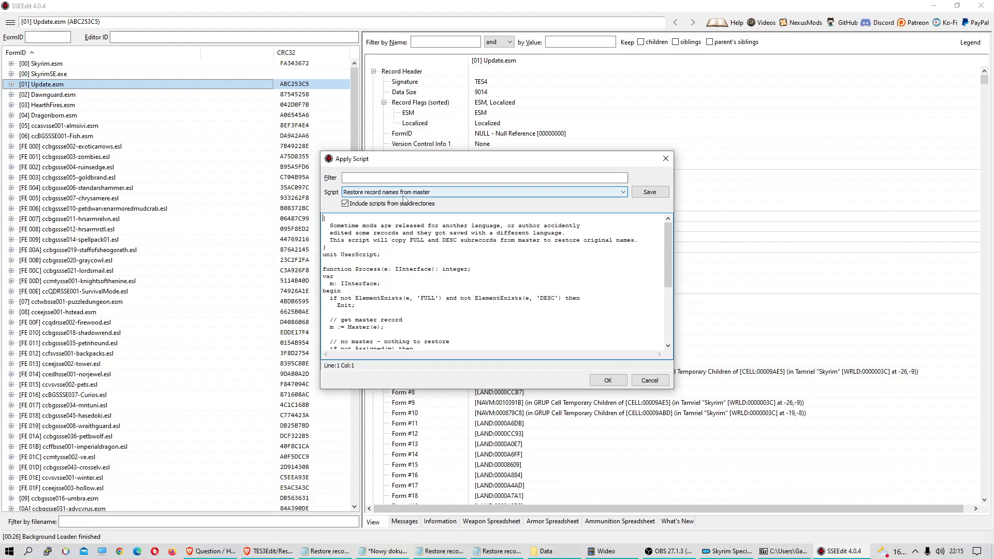
# - Review the "Restore record names from master" script code, especially the OverrideCount(m) condition for records overriding several masters
pyautogui.moveTo(667, 249)
pyautogui.mouseDown()
pyautogui.moveTo(655, 325)
pyautogui.moveTo(659, 243)
pyautogui.mouseUp()
pyautogui.scroll(-3, 659, 243)
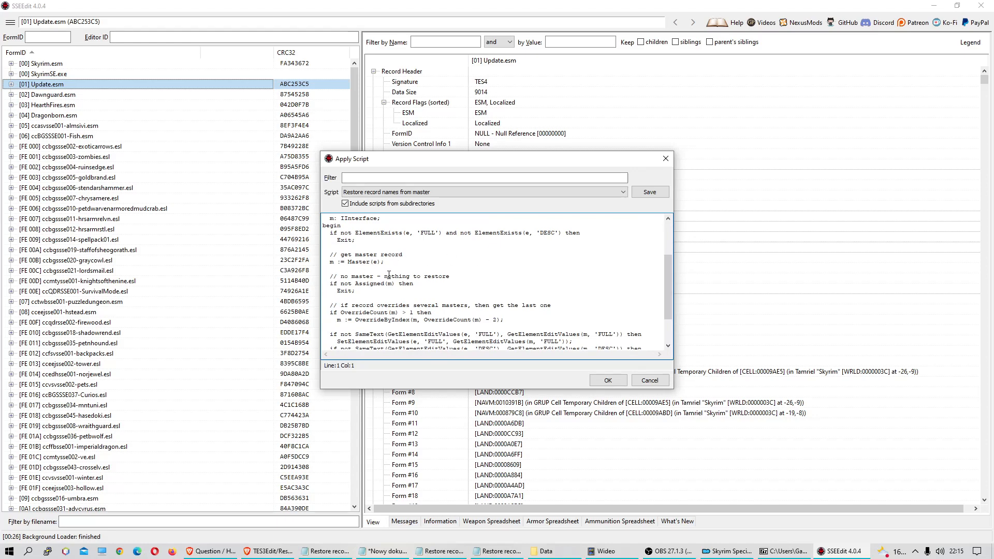
pyautogui.scroll(-2, 386, 280)
pyautogui.moveTo(329, 280); pyautogui.dragTo(404, 277)
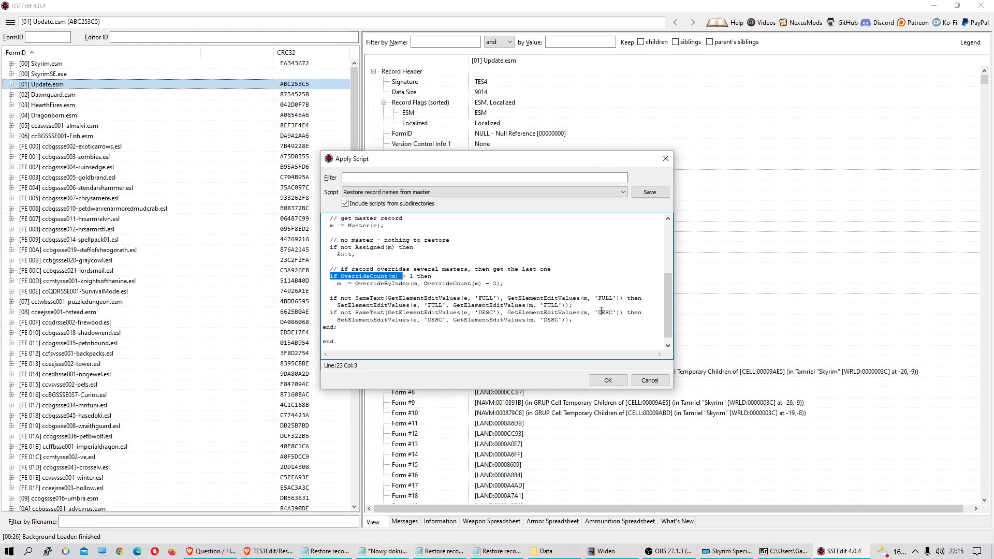
pyautogui.click(442, 276)
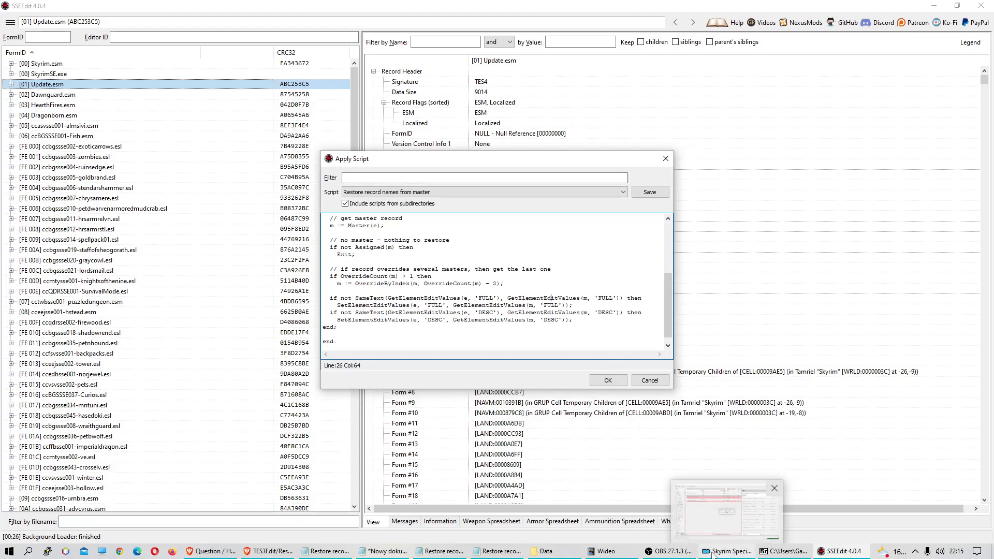
# - Switch to the browser, search Nexus Mods for "translate fast", and open the "Translate to Your language fast - xedit script" mod page
pyautogui.click(268, 553)
pyautogui.click(171, 7)
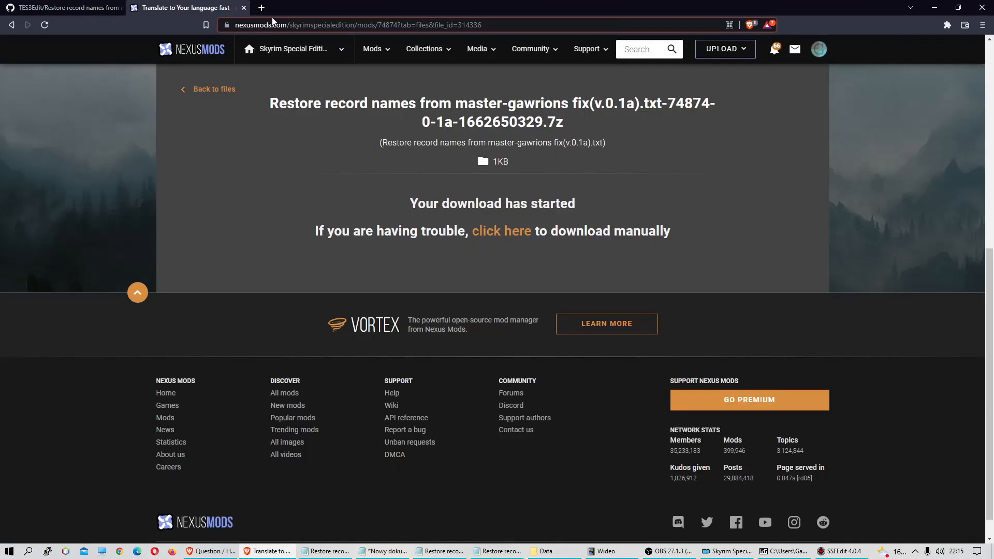
pyautogui.click(635, 50)
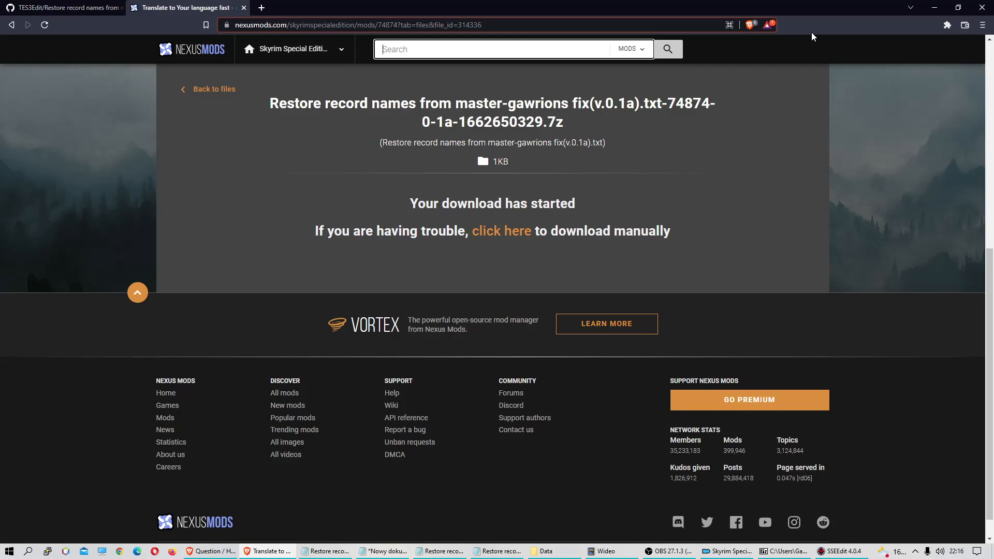
pyautogui.write('translate fast')
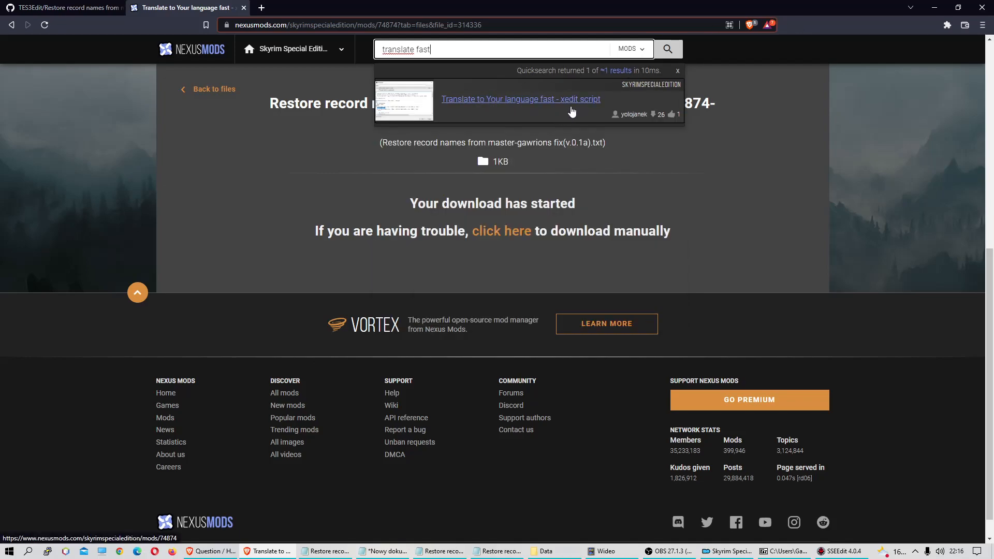
pyautogui.click(497, 99)
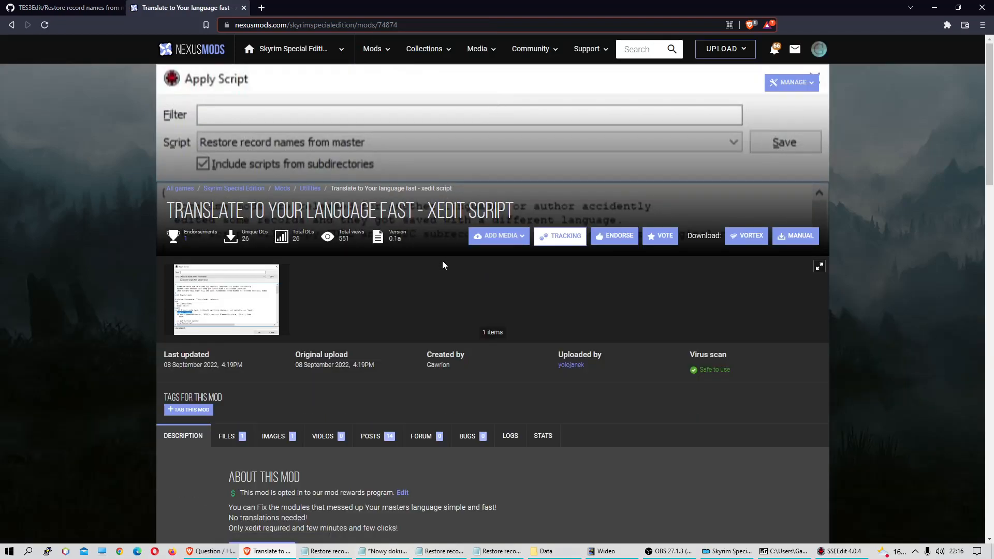
# - Read the mod's description, including the numbered method steps and the IMPORTANT notes about running the script
pyautogui.scroll(-5, 487, 238)
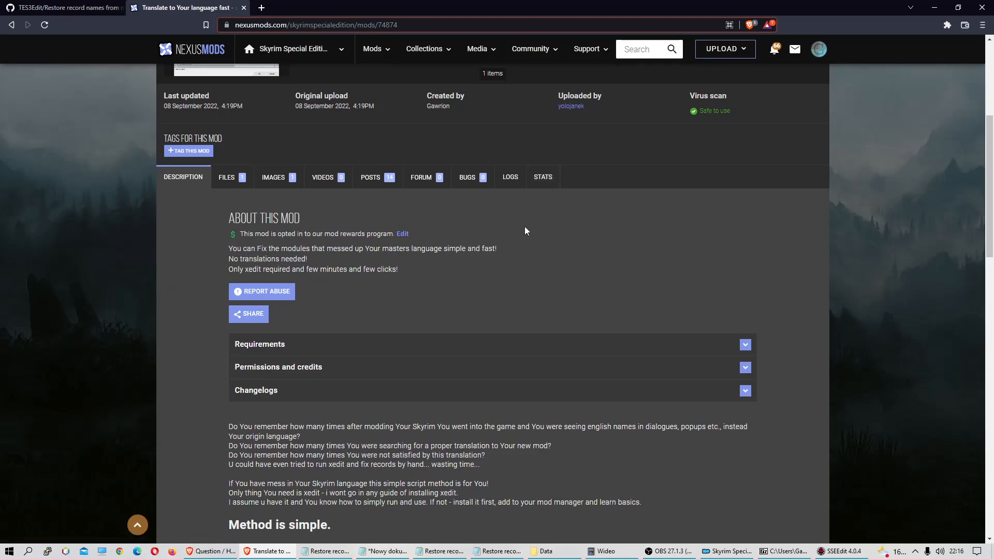
pyautogui.scroll(-12, 472, 217)
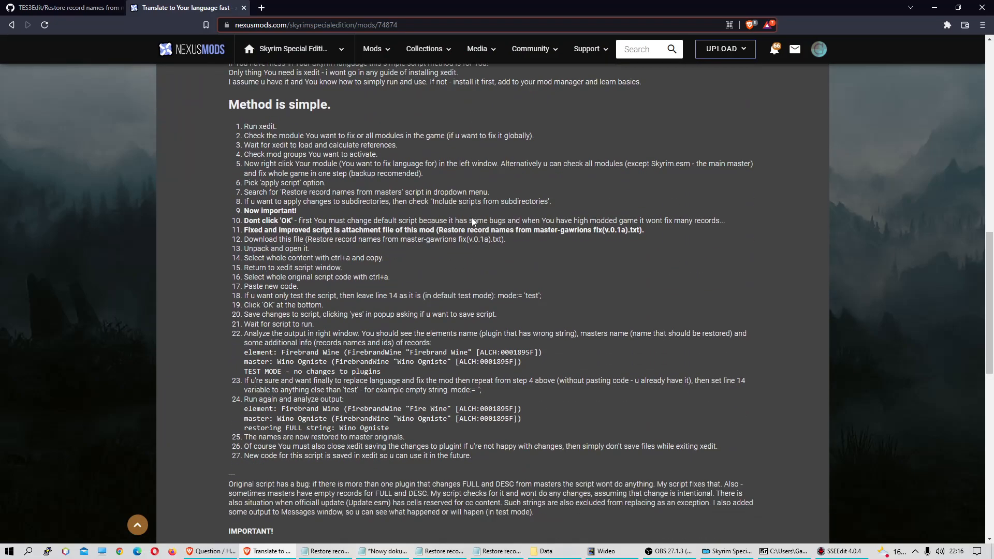
pyautogui.scroll(12, 472, 218)
pyautogui.scroll(5, 473, 218)
pyautogui.scroll(-7, 439, 194)
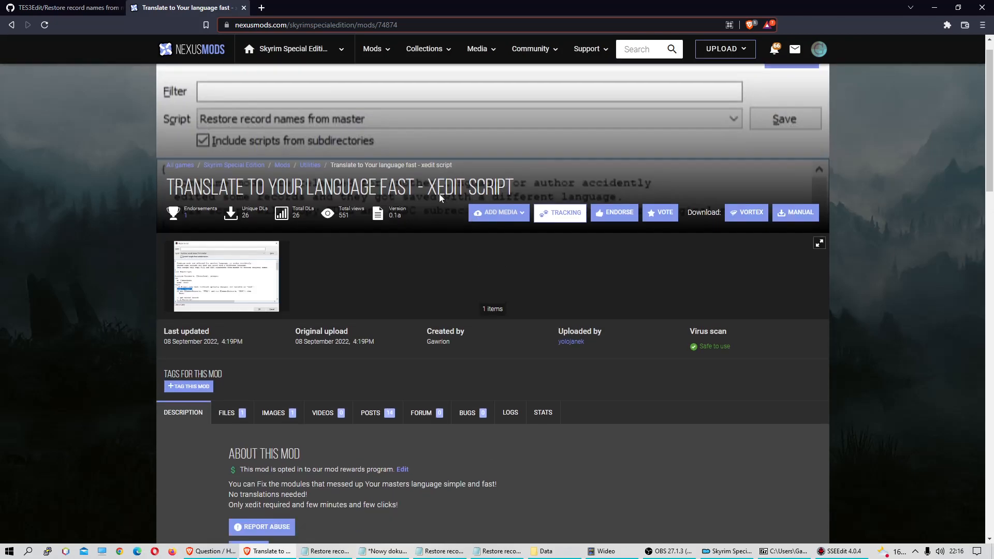
pyautogui.scroll(-5, 453, 167)
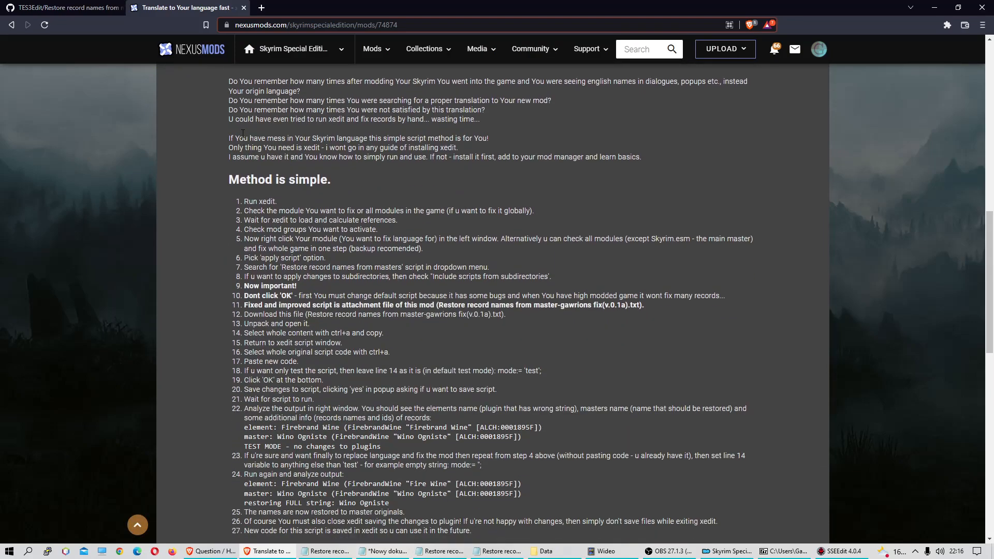
pyautogui.moveTo(278, 100); pyautogui.dragTo(409, 353)
pyautogui.scroll(-3, 449, 219)
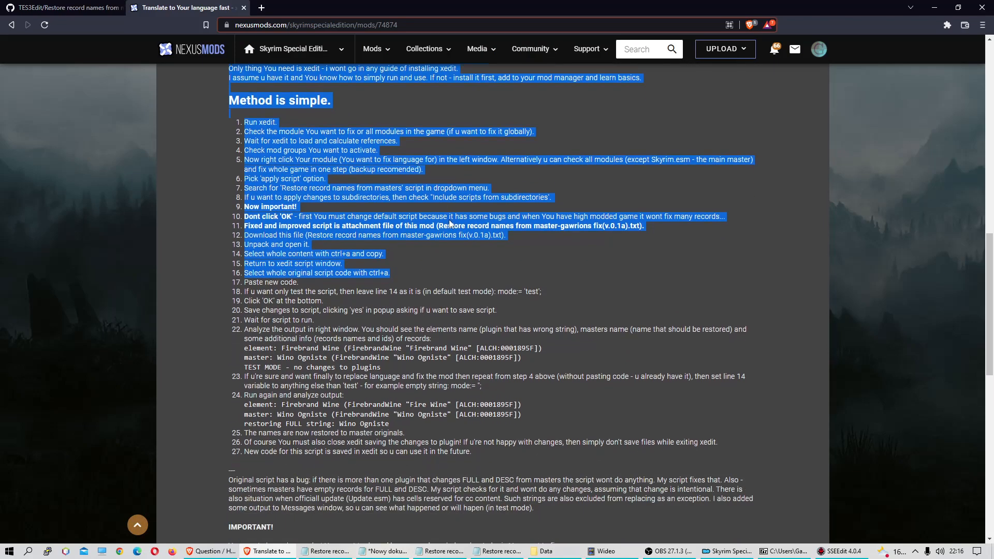
pyautogui.click(304, 122)
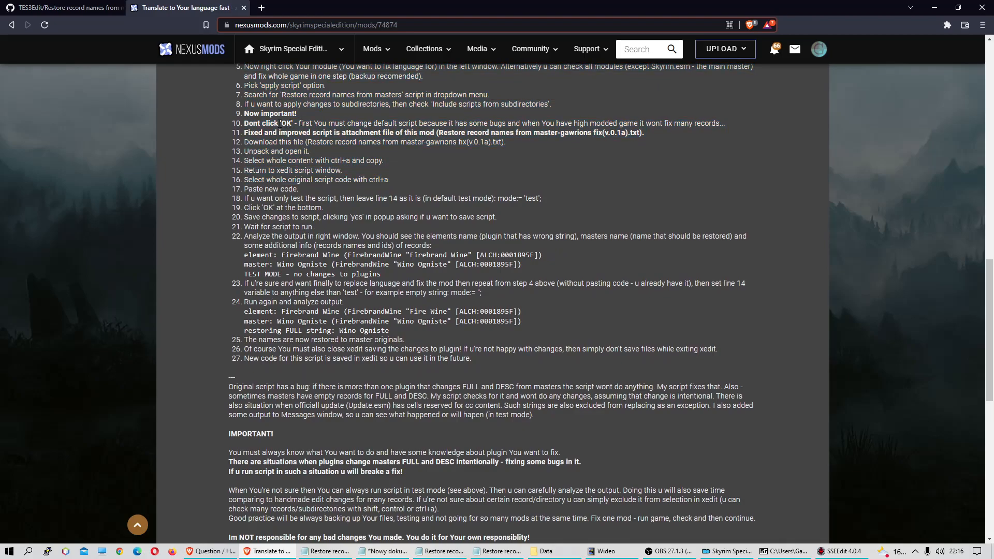
pyautogui.moveTo(262, 123); pyautogui.dragTo(488, 361)
pyautogui.scroll(-5, 455, 209)
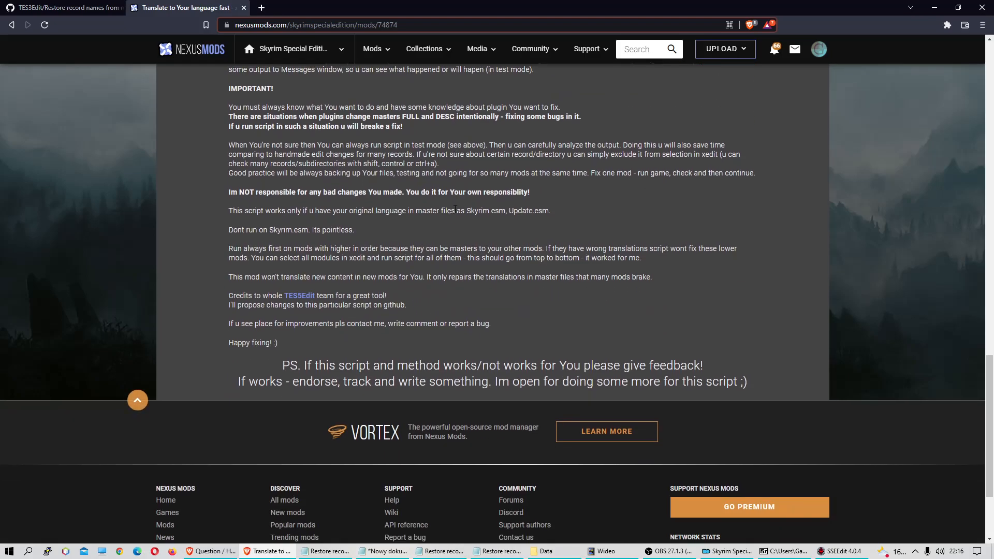
pyautogui.scroll(10, 454, 209)
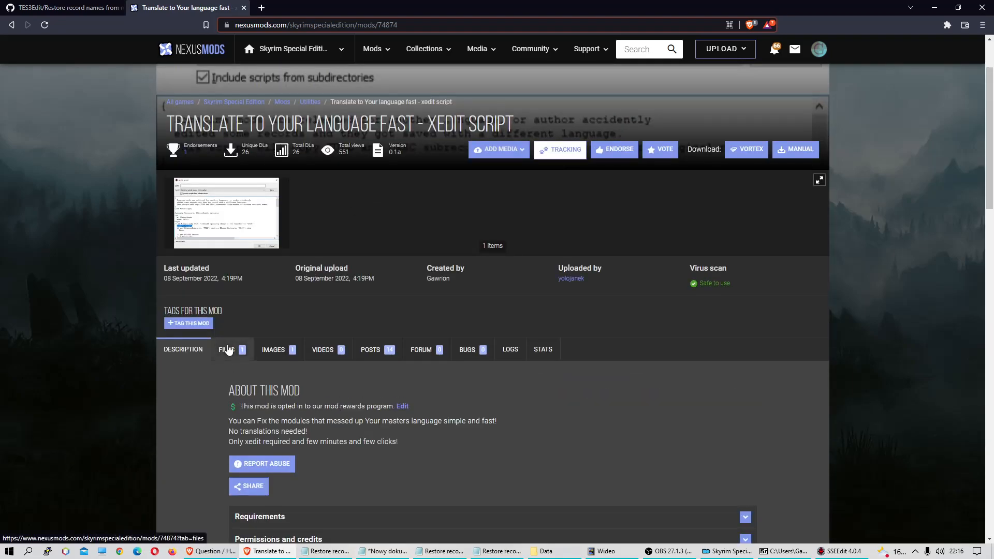
# - Download the mod's main file manually with the slow download option and save the 7z archive in the Pobrane folder
pyautogui.click(226, 349)
pyautogui.scroll(-5, 372, 206)
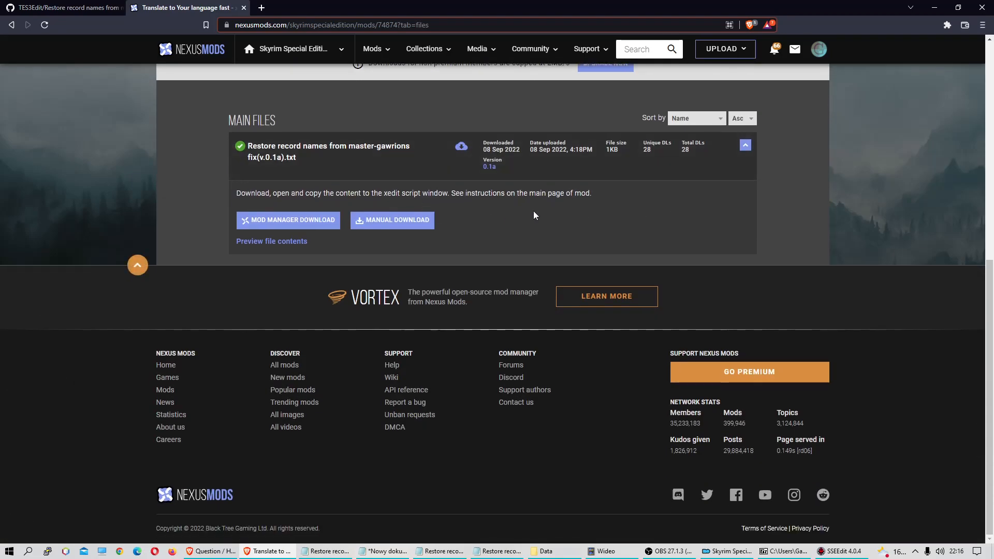
pyautogui.click(403, 221)
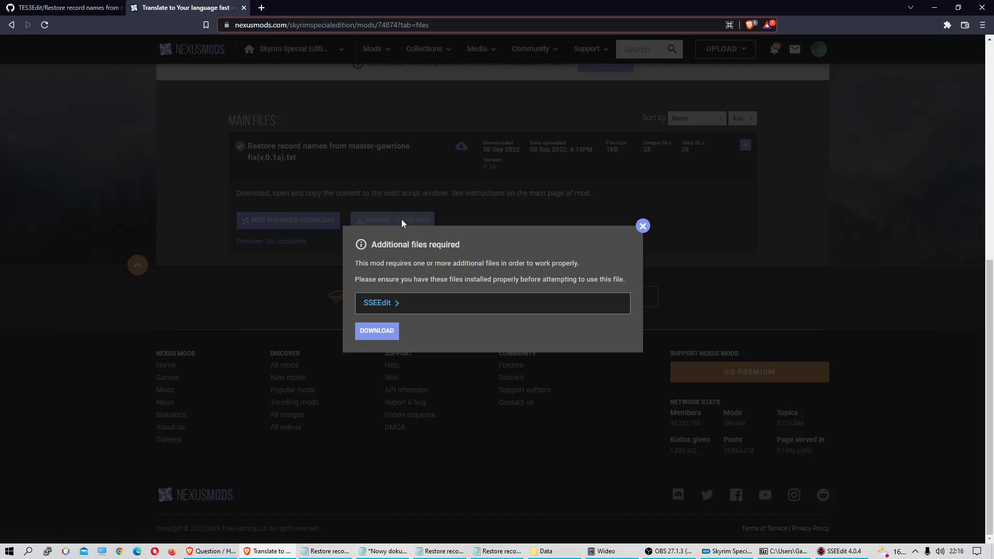
pyautogui.click(384, 331)
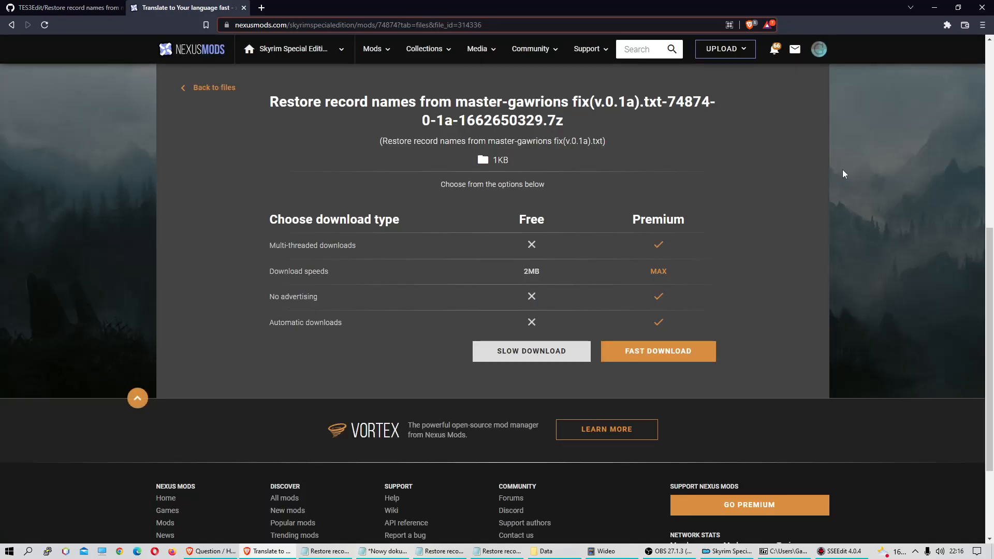
pyautogui.click(527, 354)
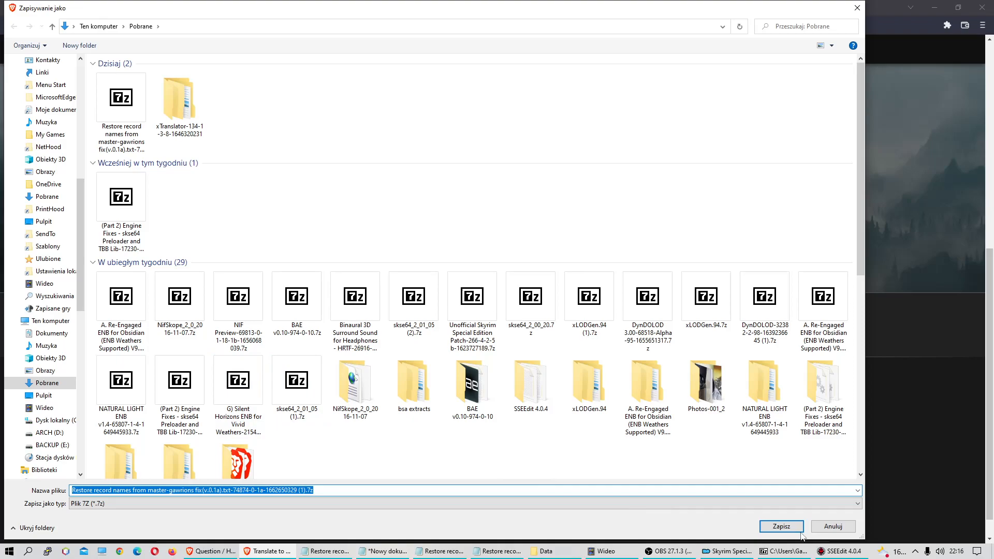
pyautogui.press('Return')
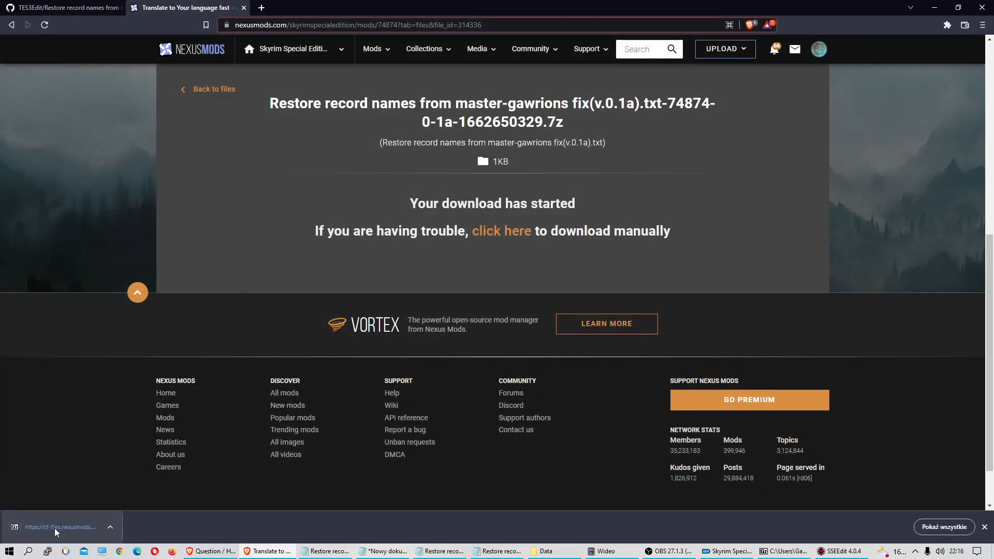
# - Open "Restore record names from master-gawrions fix(v.0.1a).txt" from the downloaded archive and select the entire script code
pyautogui.click(55, 527)
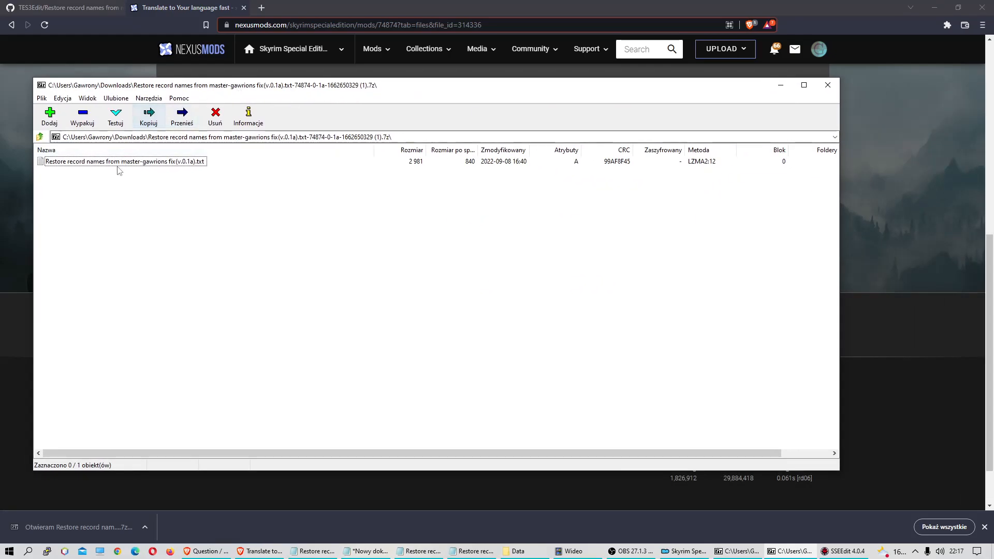
pyautogui.doubleClick(115, 162)
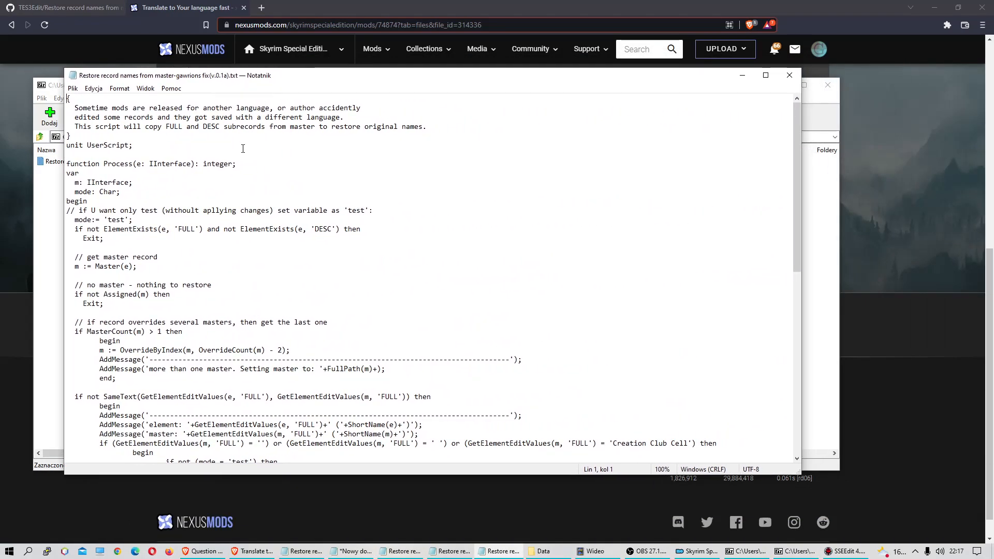
pyautogui.click(243, 167)
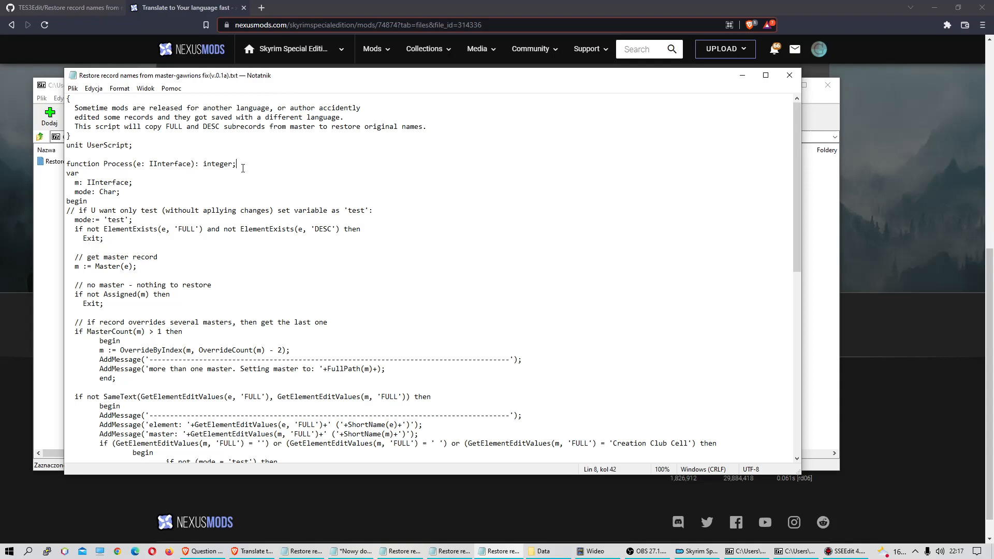
pyautogui.hotkey('ctrl', 'a')
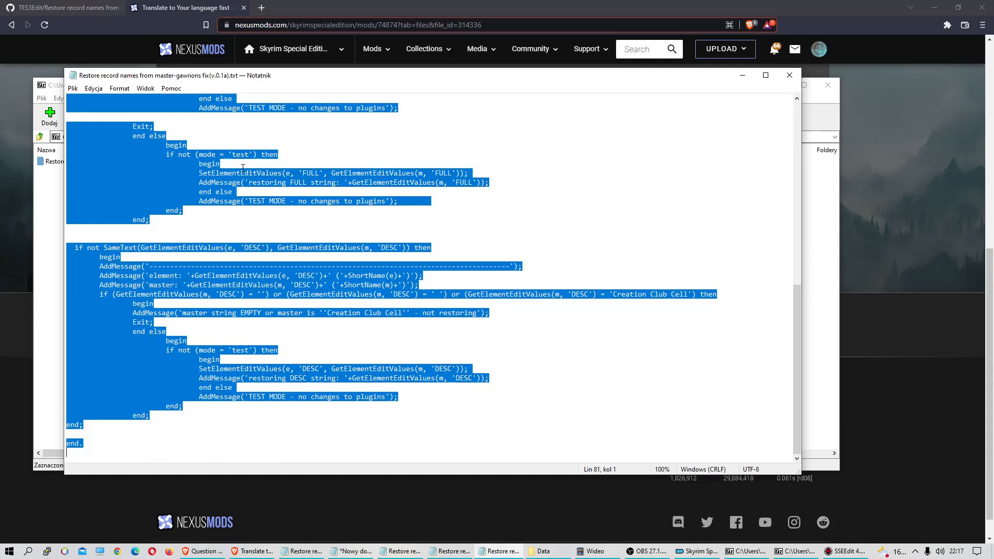
pyautogui.scroll(10, 367, 274)
pyautogui.scroll(4, 366, 274)
pyautogui.scroll(-14, 362, 263)
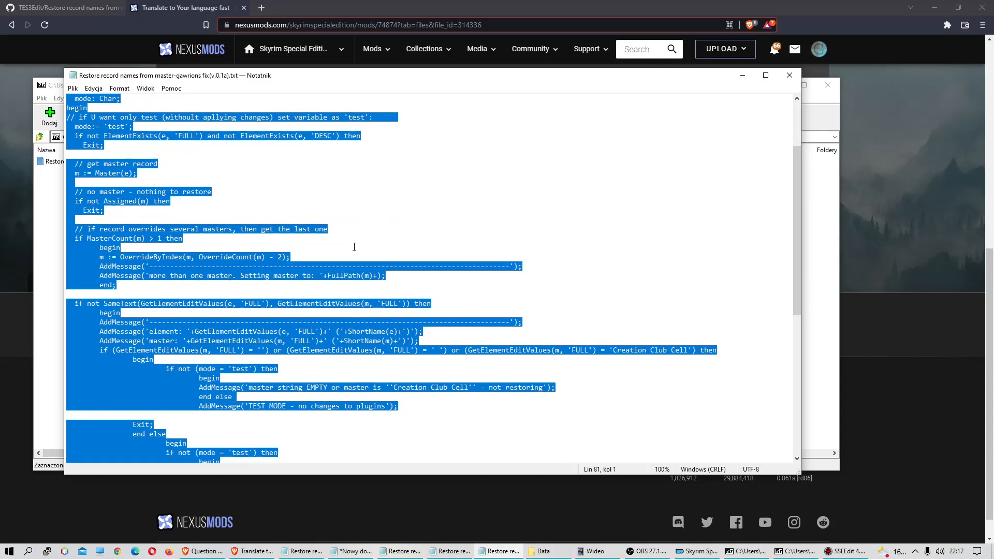
pyautogui.scroll(14, 354, 242)
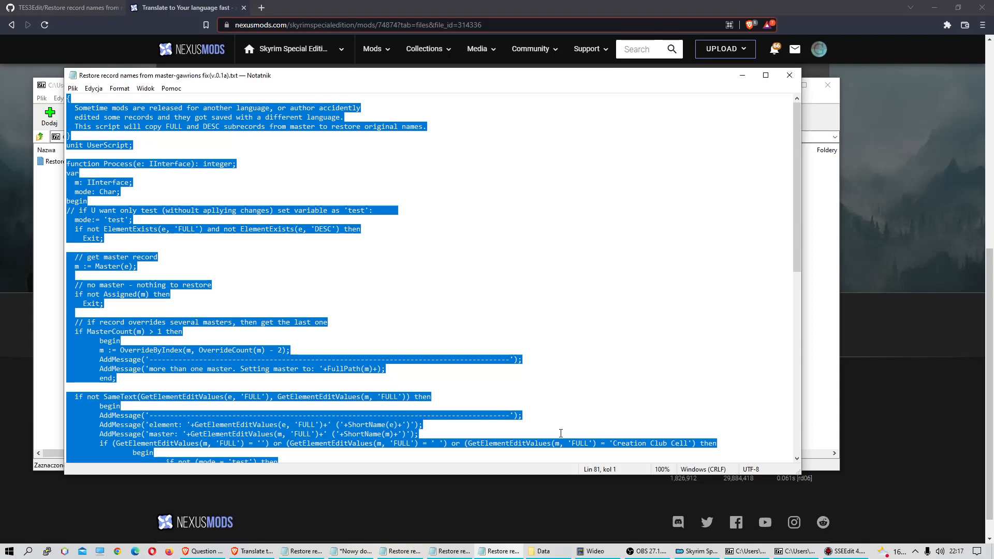
# - Switch to SSEEdit and replace the entire code of the "Restore record names from master" script with the copied fixed version
pyautogui.click(696, 550)
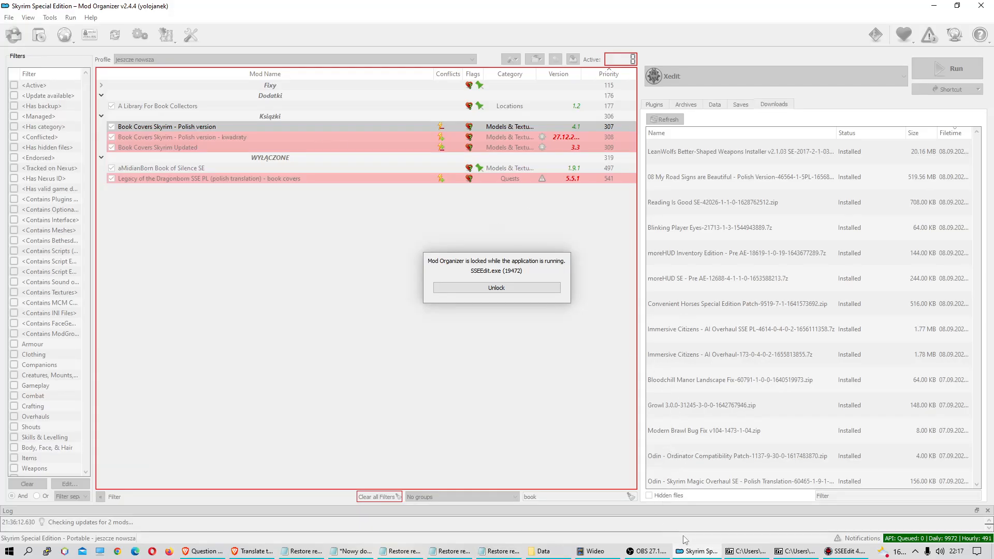
pyautogui.click(852, 553)
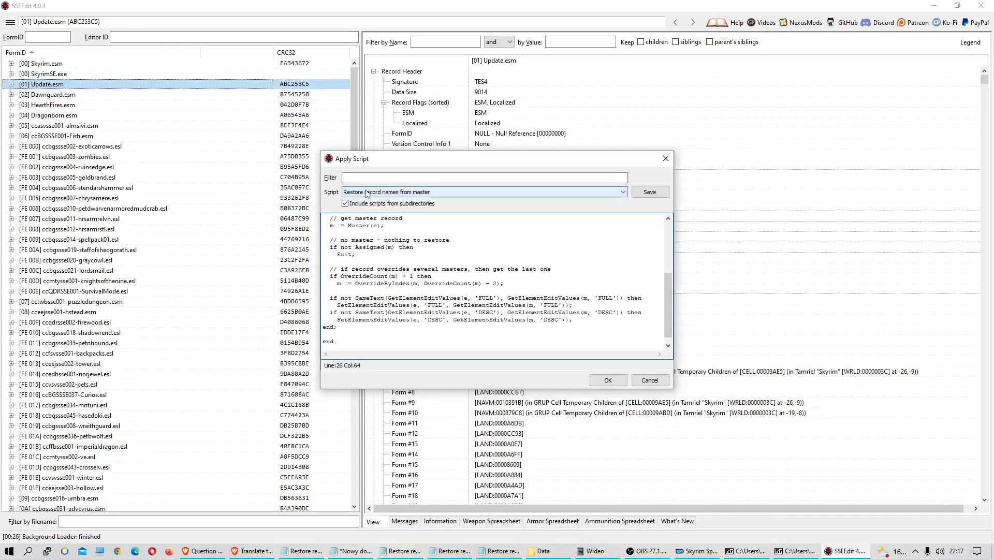
pyautogui.moveTo(498, 162); pyautogui.dragTo(477, 154)
pyautogui.scroll(5, 357, 232)
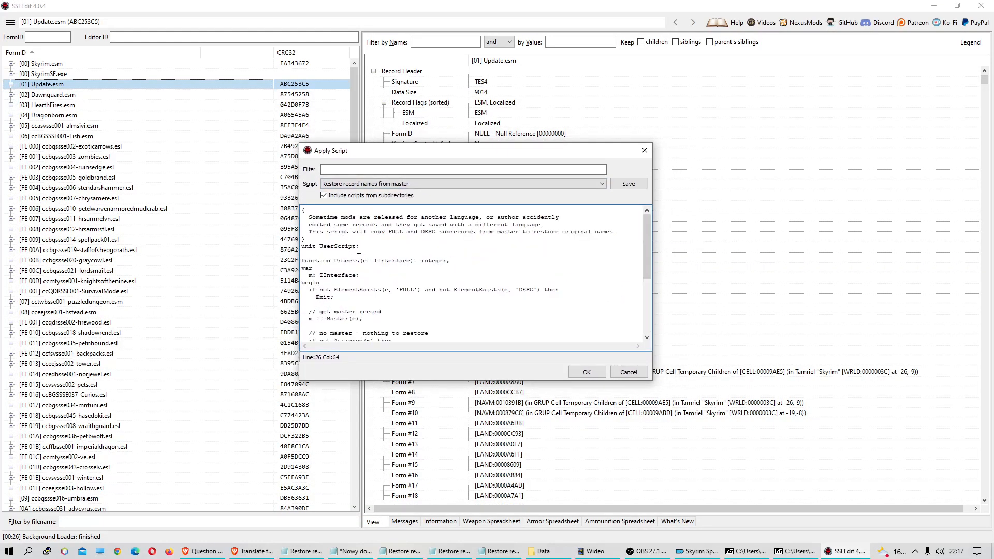
pyautogui.scroll(-5, 372, 262)
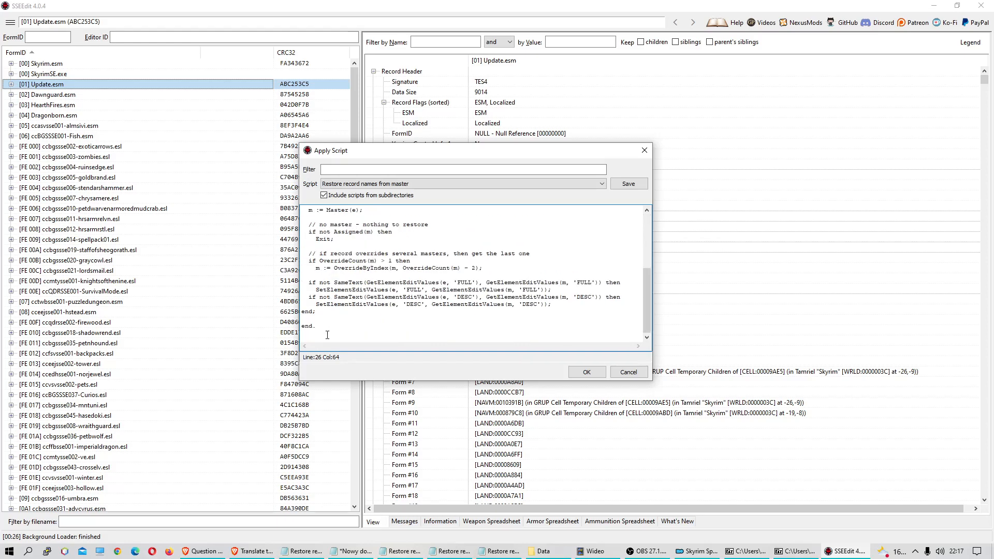
pyautogui.click(375, 290)
pyautogui.hotkey('ctrl', 'a')
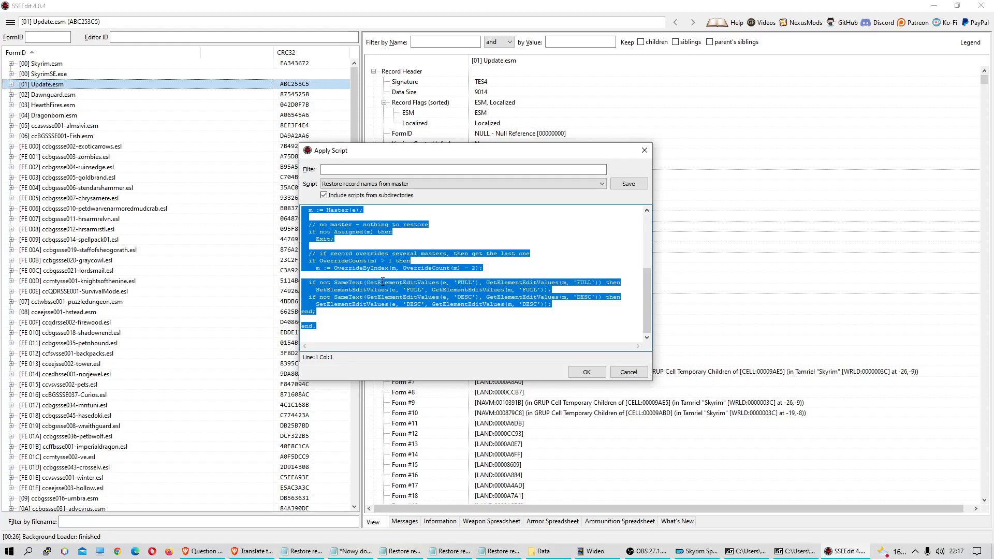
pyautogui.hotkey('ctrl', 'v')
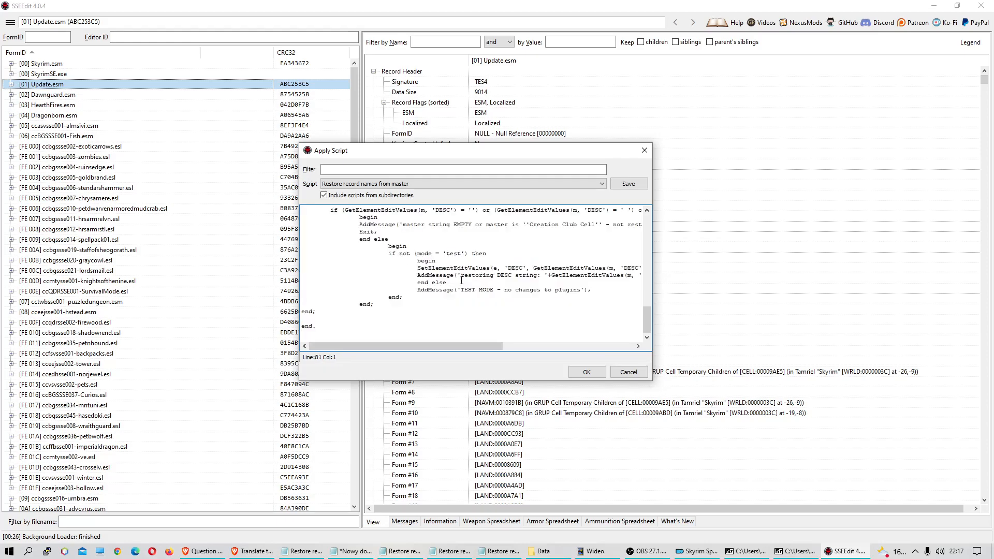
# - Review the pasted script code, especially the MasterCount(m) condition and the AddMessage lines that log the chosen master
pyautogui.scroll(20, 461, 280)
pyautogui.scroll(-2, 459, 274)
pyautogui.scroll(2, 456, 267)
pyautogui.moveTo(649, 228)
pyautogui.mouseDown()
pyautogui.moveTo(641, 258)
pyautogui.moveTo(641, 229)
pyautogui.mouseUp()
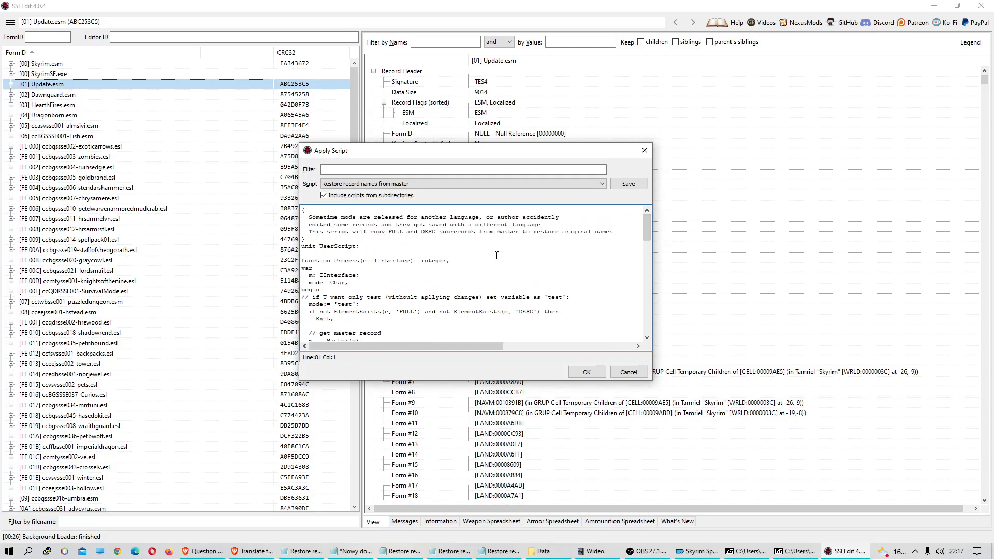
pyautogui.scroll(-5, 517, 253)
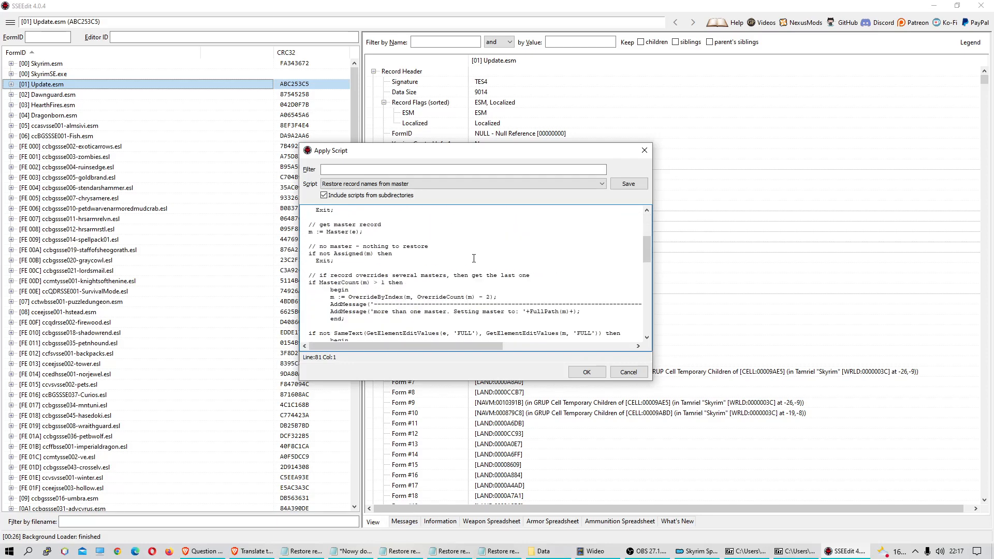
pyautogui.moveTo(319, 282); pyautogui.dragTo(371, 280)
pyautogui.moveTo(645, 248); pyautogui.dragTo(648, 262)
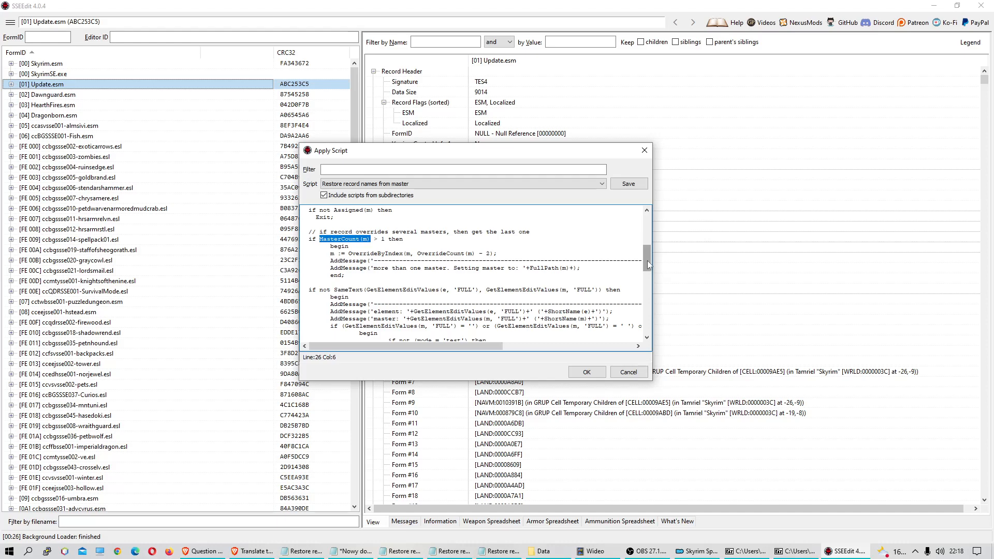
pyautogui.moveTo(647, 259); pyautogui.dragTo(648, 263)
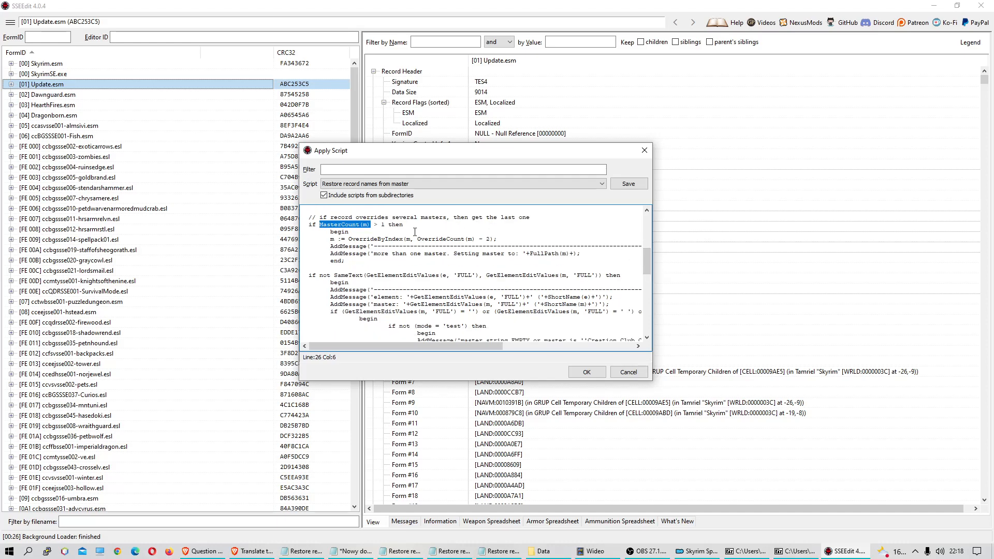
pyautogui.moveTo(330, 245); pyautogui.dragTo(385, 253)
pyautogui.moveTo(649, 263); pyautogui.dragTo(649, 265)
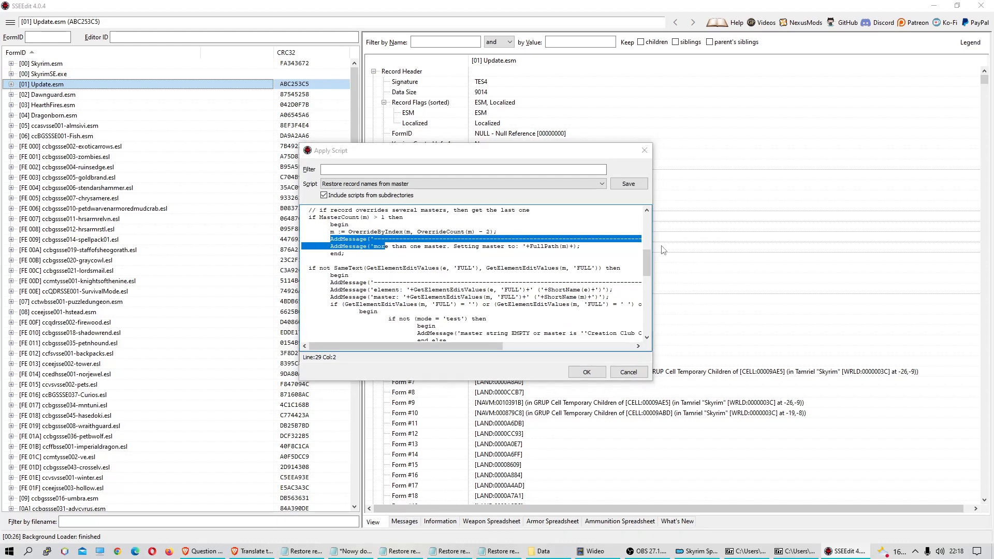
pyautogui.moveTo(646, 265); pyautogui.dragTo(648, 268)
pyautogui.moveTo(648, 271); pyautogui.dragTo(649, 242)
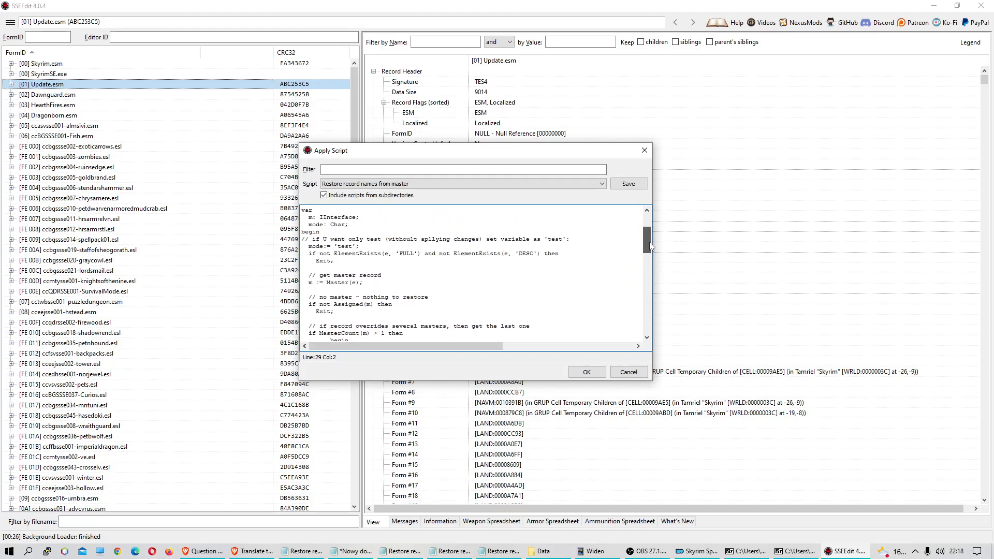
# - Examine the script's mode:= 'test' line and the comment above it about testing without applying changes
pyautogui.doubleClick(345, 245)
pyautogui.click(350, 246)
pyautogui.moveTo(367, 246); pyautogui.dragTo(309, 247)
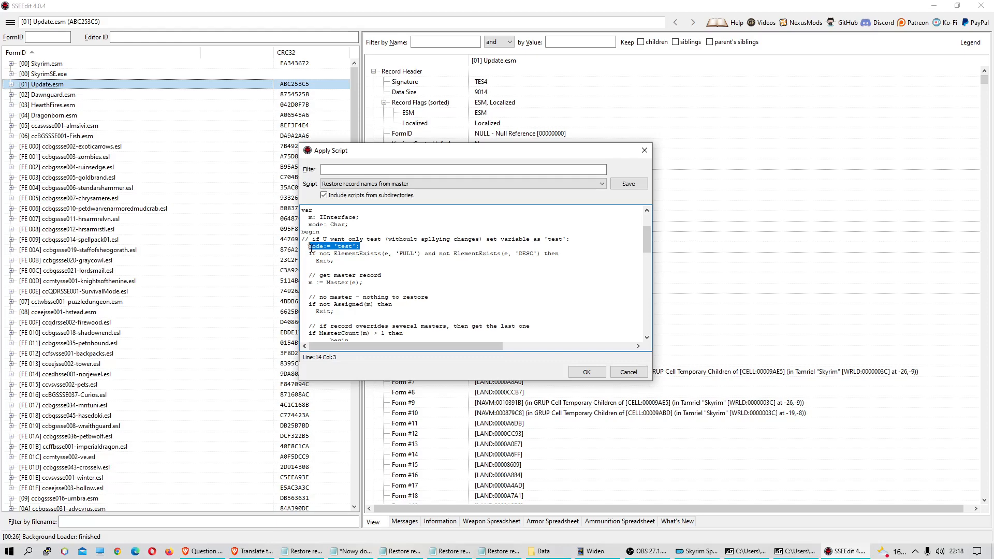
pyautogui.moveTo(650, 249)
pyautogui.mouseDown()
pyautogui.moveTo(643, 286)
pyautogui.moveTo(644, 232)
pyautogui.mouseUp()
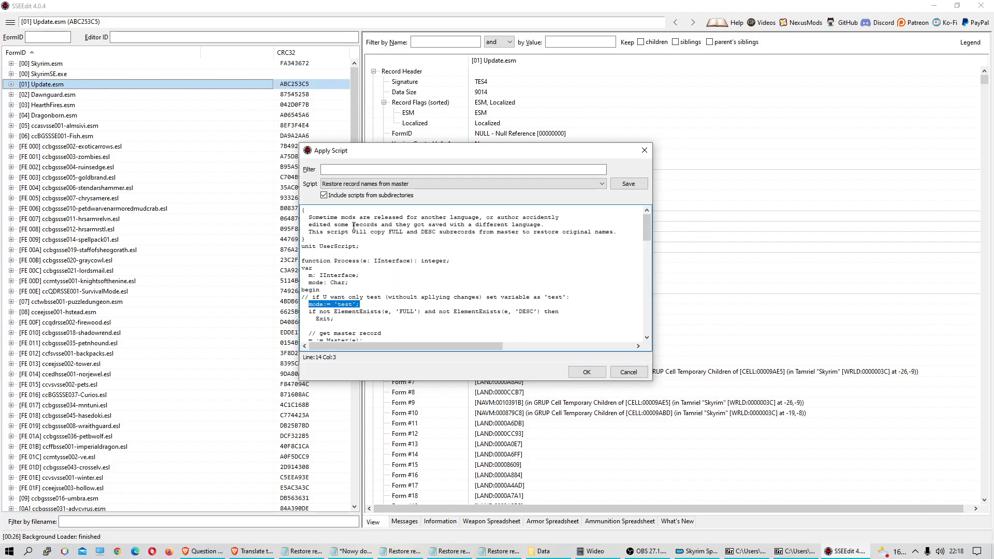
pyautogui.moveTo(340, 220); pyautogui.dragTo(356, 312)
pyautogui.moveTo(487, 311); pyautogui.dragTo(305, 239)
pyautogui.click(324, 196)
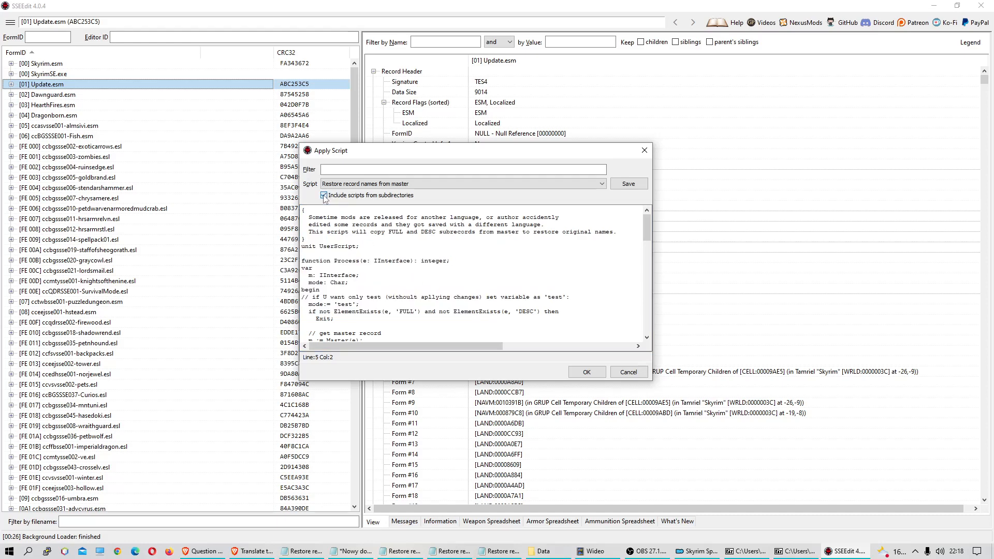
pyautogui.click(324, 196)
# - Run the script in test mode on Update.esm, saving the modified script code
pyautogui.moveTo(454, 152); pyautogui.dragTo(477, 151)
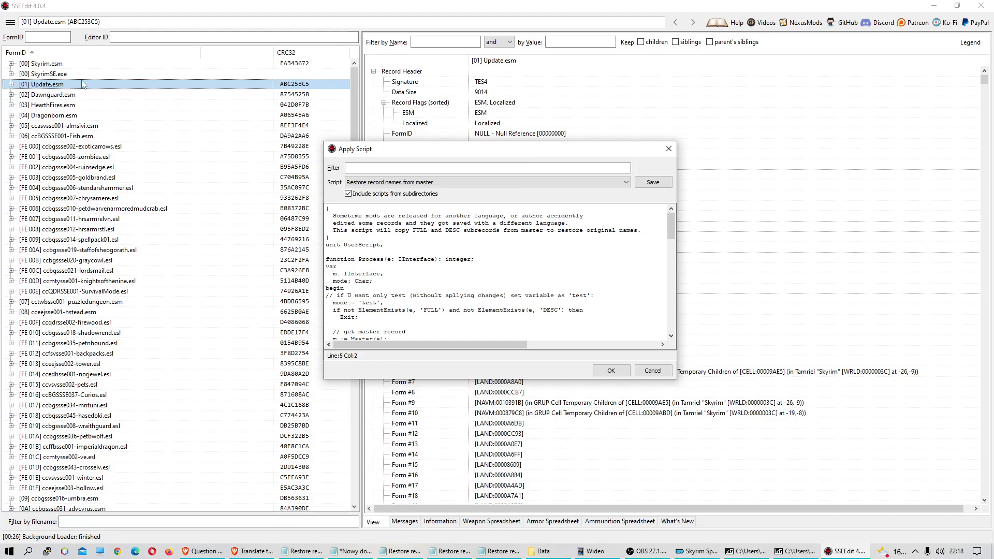
pyautogui.moveTo(383, 303); pyautogui.dragTo(329, 295)
pyautogui.click(55, 89)
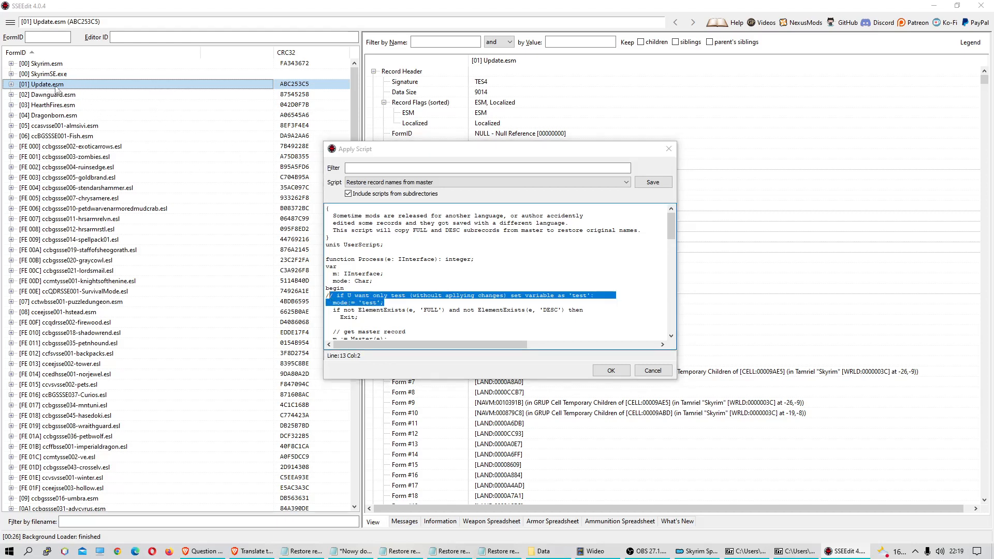
pyautogui.click(611, 371)
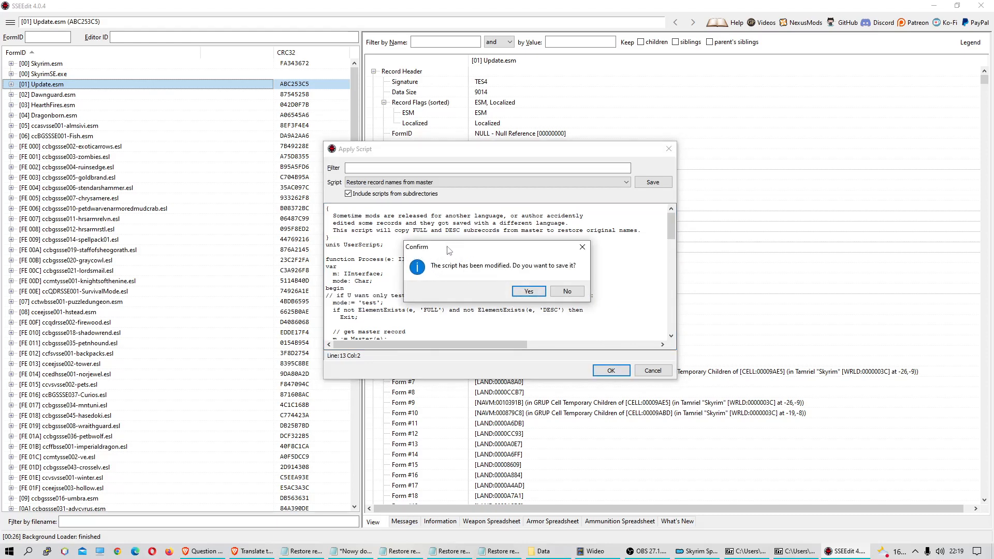
pyautogui.moveTo(448, 250); pyautogui.dragTo(449, 231)
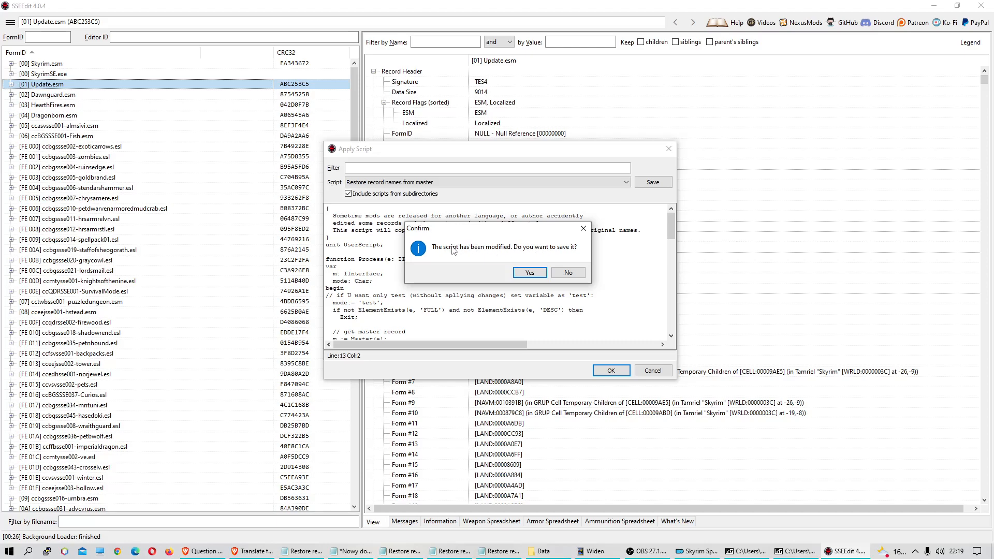
pyautogui.click(529, 273)
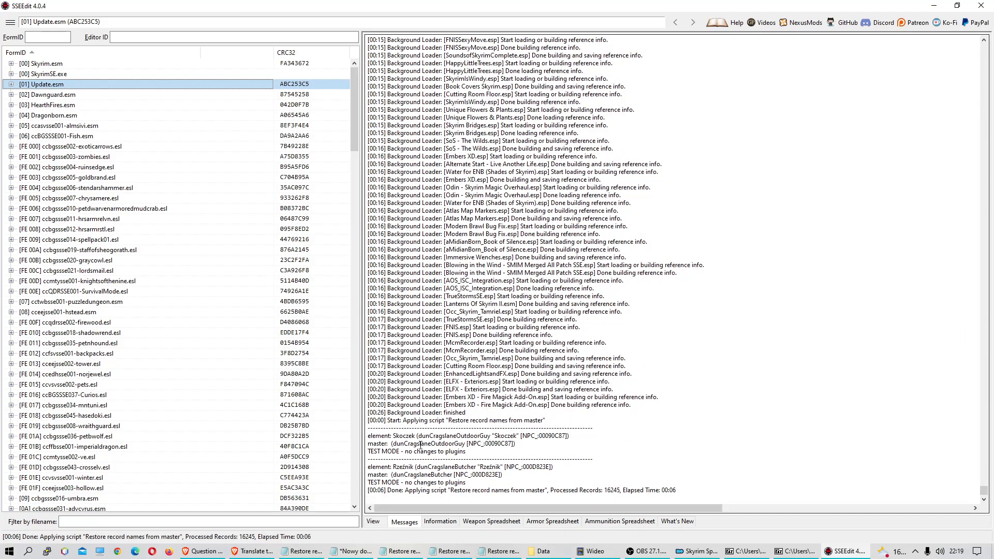
# - Examine the first logged record's element and master lines and its test mode message in the script output
pyautogui.moveTo(368, 437); pyautogui.dragTo(572, 445)
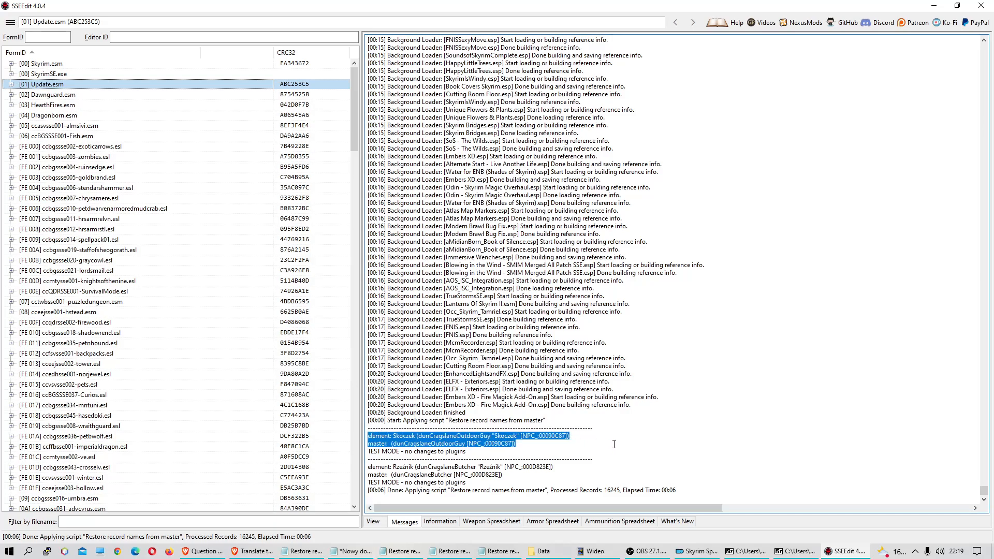
pyautogui.click(473, 429)
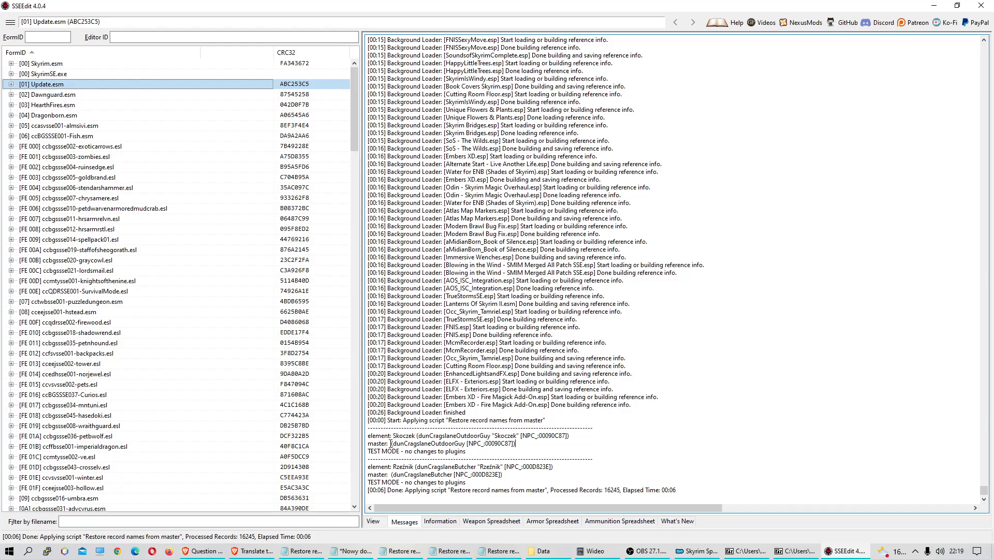
pyautogui.moveTo(389, 443); pyautogui.dragTo(465, 450)
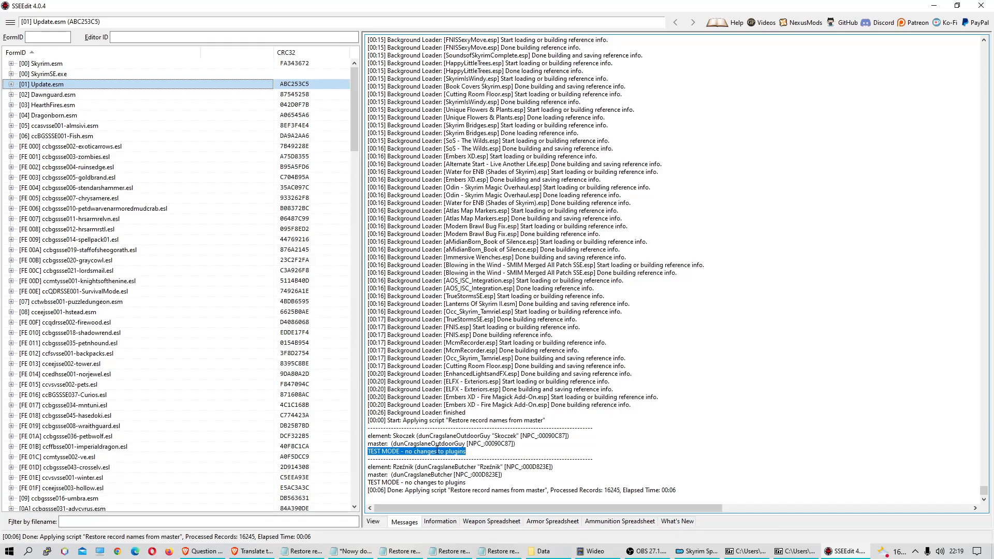
pyautogui.click(406, 450)
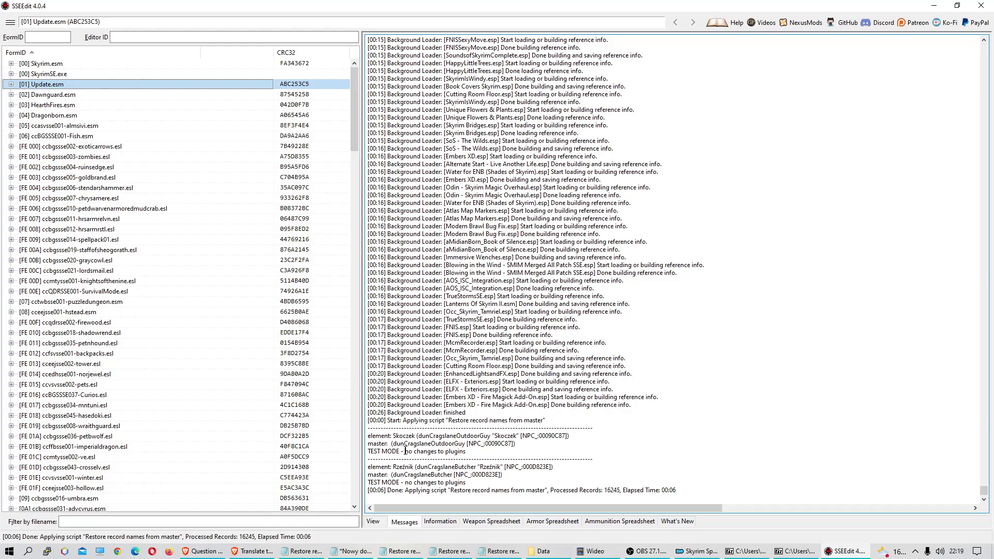
pyautogui.doubleClick(405, 436)
pyautogui.click(404, 437)
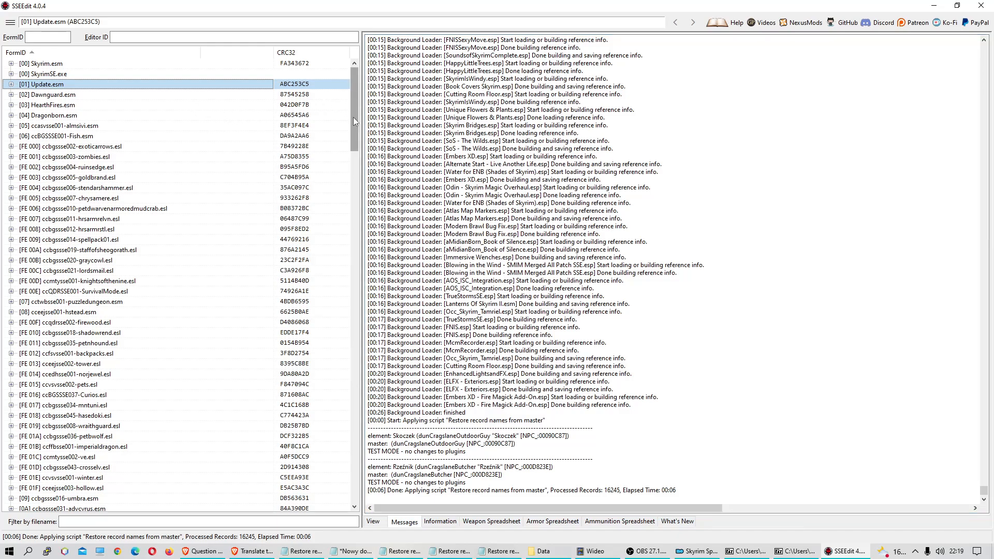
# - Run the "Restore record names from master" script in test mode on Unofficial Skyrim Special Edition Patch.esp
pyautogui.moveTo(354, 122); pyautogui.dragTo(352, 254)
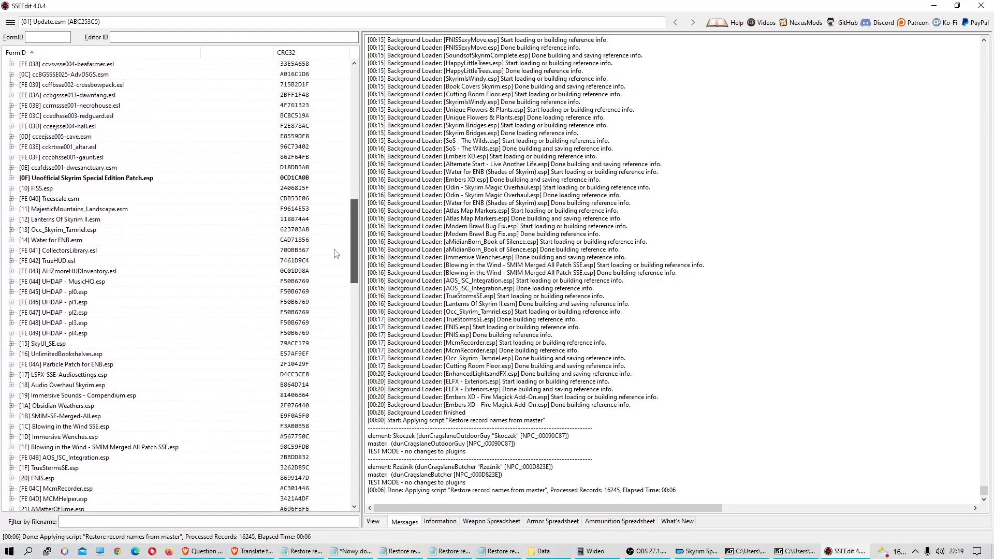
pyautogui.click(98, 180)
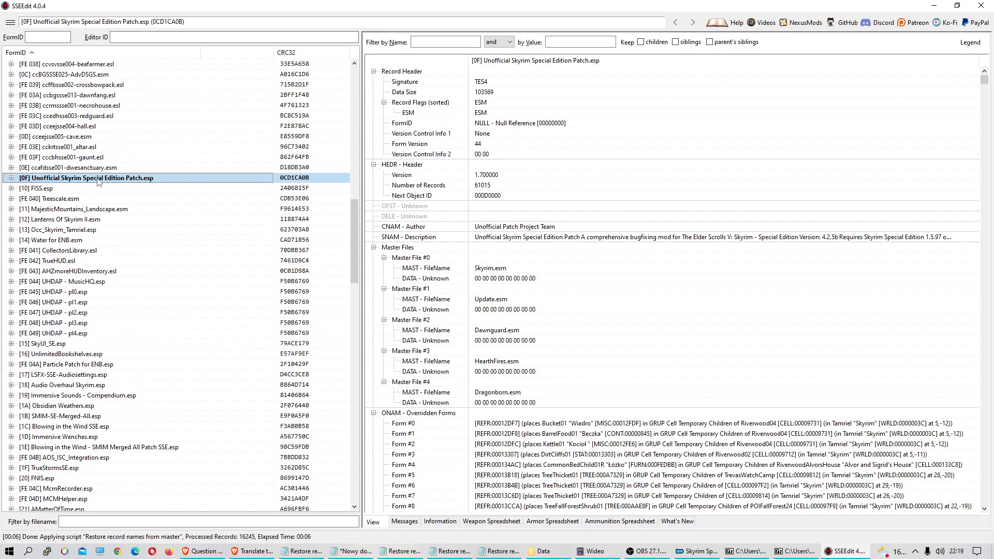
pyautogui.rightClick(103, 180)
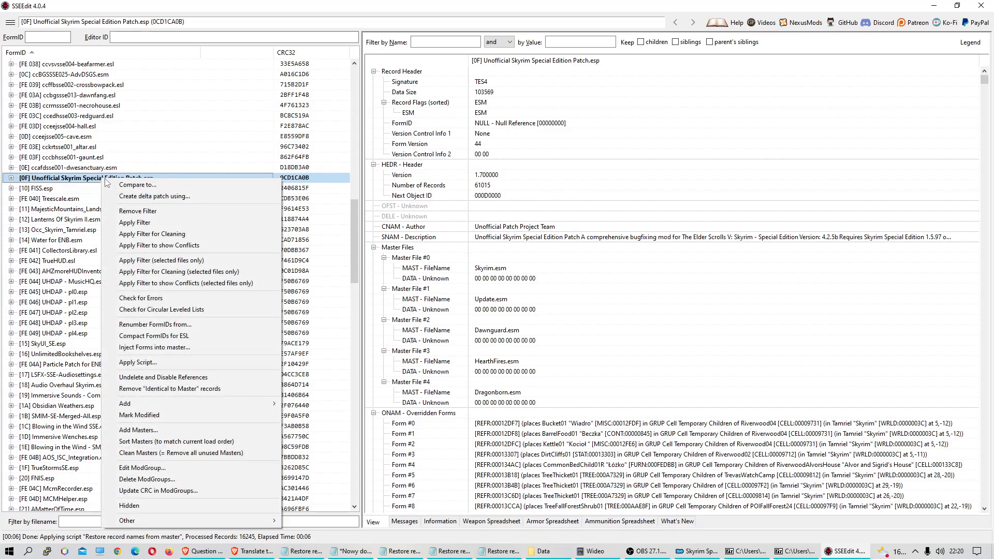
pyautogui.click(137, 362)
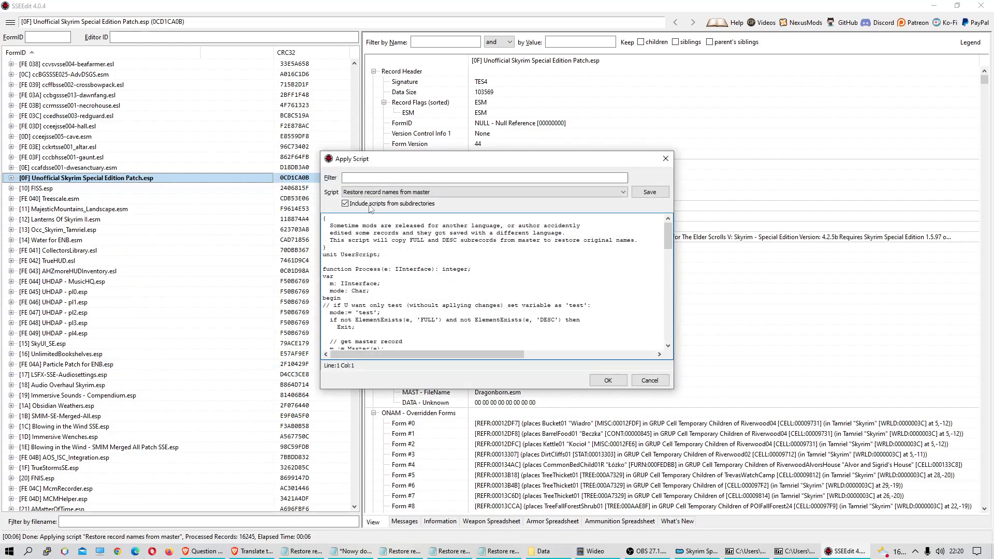
pyautogui.click(610, 382)
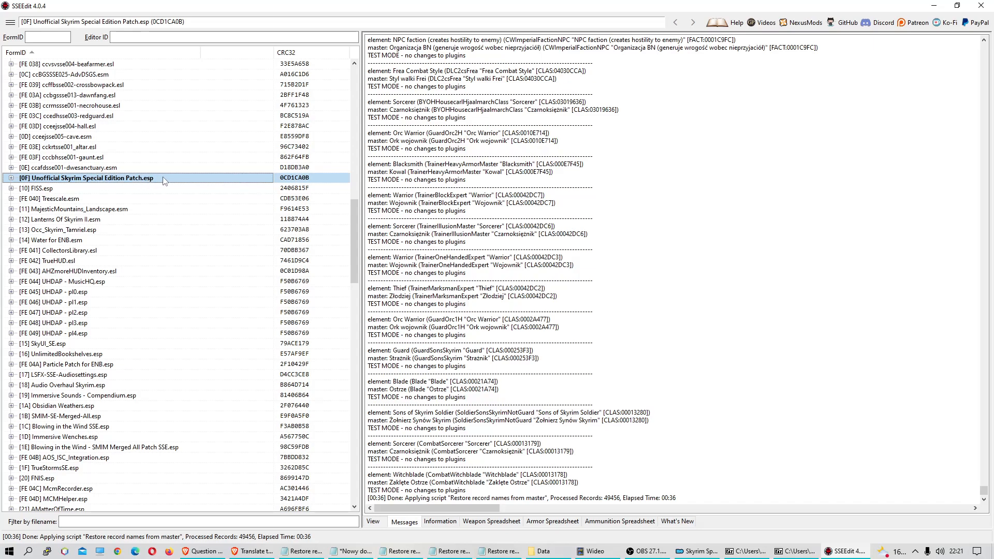
# - Review the patch's script log, comparing the element names with the master names for classes, races, factions and dialogue
pyautogui.moveTo(353, 239)
pyautogui.mouseDown()
pyautogui.moveTo(354, 229)
pyautogui.moveTo(355, 237)
pyautogui.mouseUp()
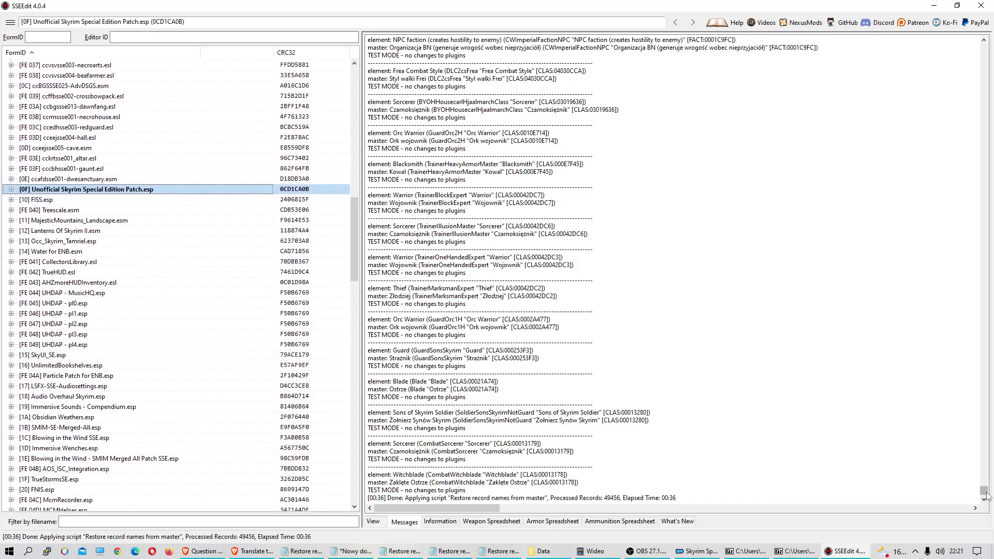
pyautogui.scroll(-1, 617, 402)
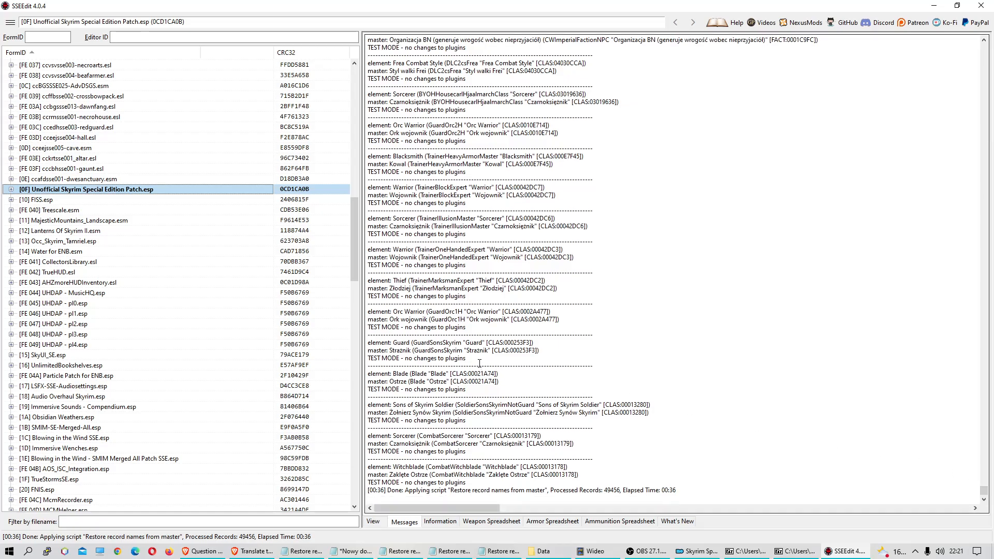
pyautogui.scroll(20, 455, 362)
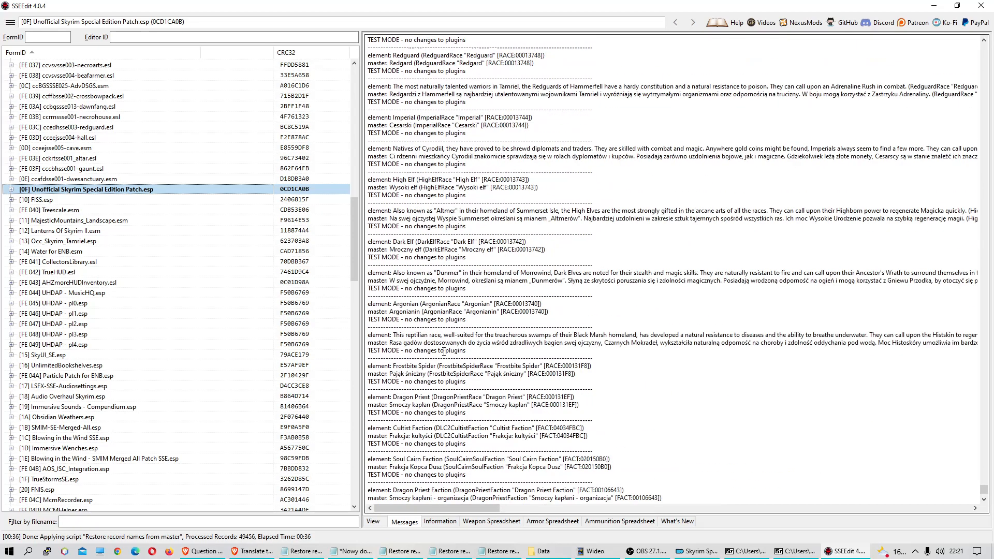
pyautogui.scroll(13, 444, 350)
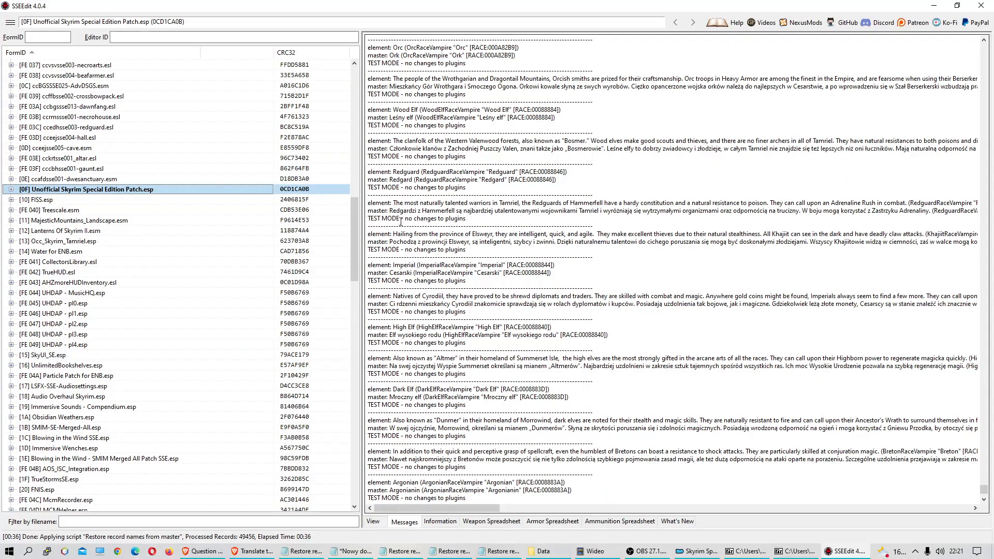
pyautogui.scroll(15, 424, 210)
pyautogui.moveTo(983, 488); pyautogui.dragTo(983, 142)
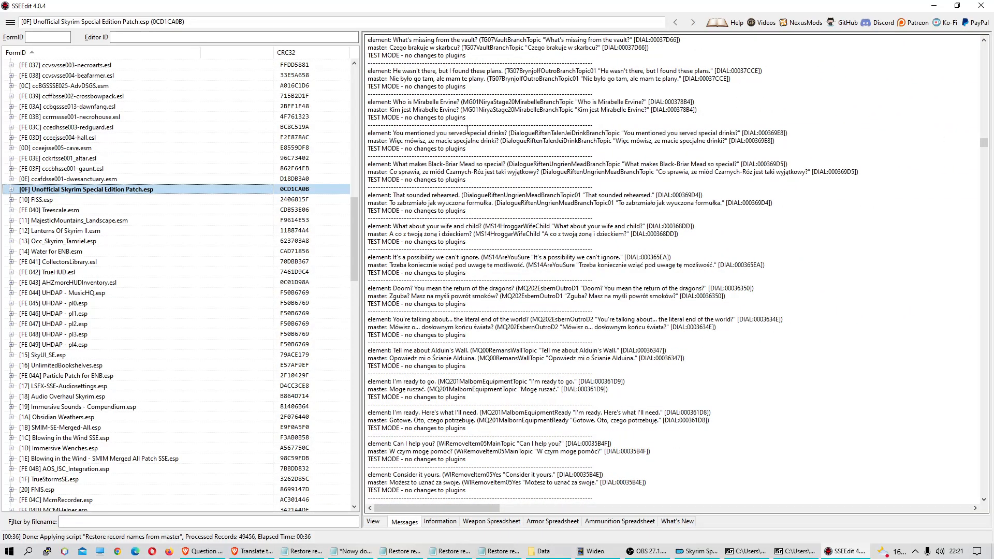
# - Examine the log entry for the "You mentioned you served special drinks?" dialogue: element and master lines, FormID and test mode message
pyautogui.moveTo(524, 133); pyautogui.dragTo(578, 133)
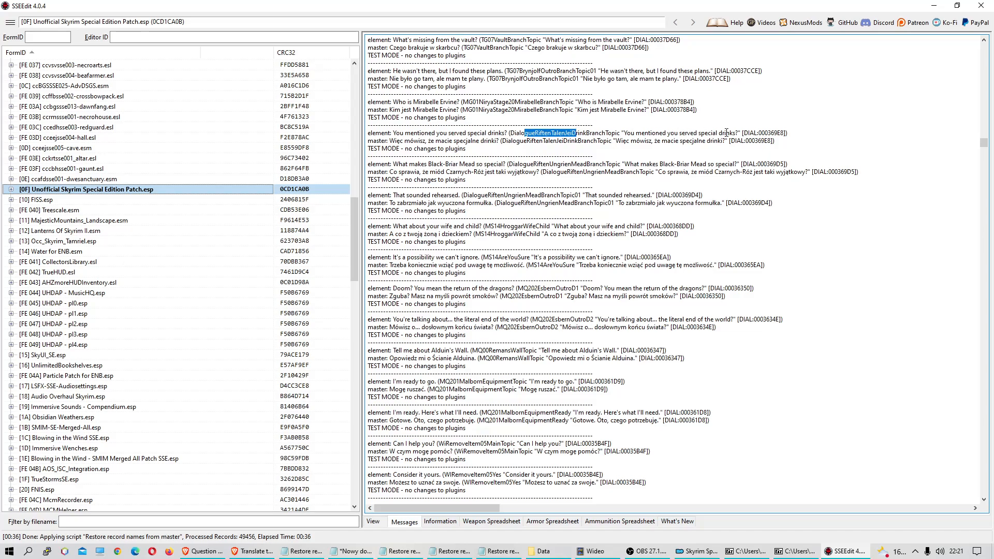
pyautogui.click(538, 140)
pyautogui.moveTo(375, 132); pyautogui.dragTo(518, 142)
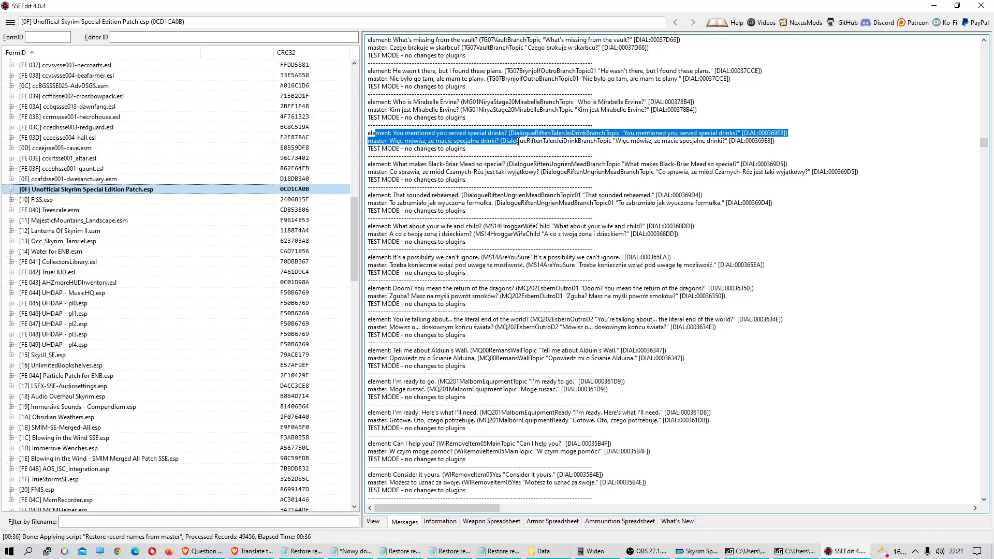
pyautogui.click(553, 141)
pyautogui.moveTo(759, 132); pyautogui.dragTo(784, 130)
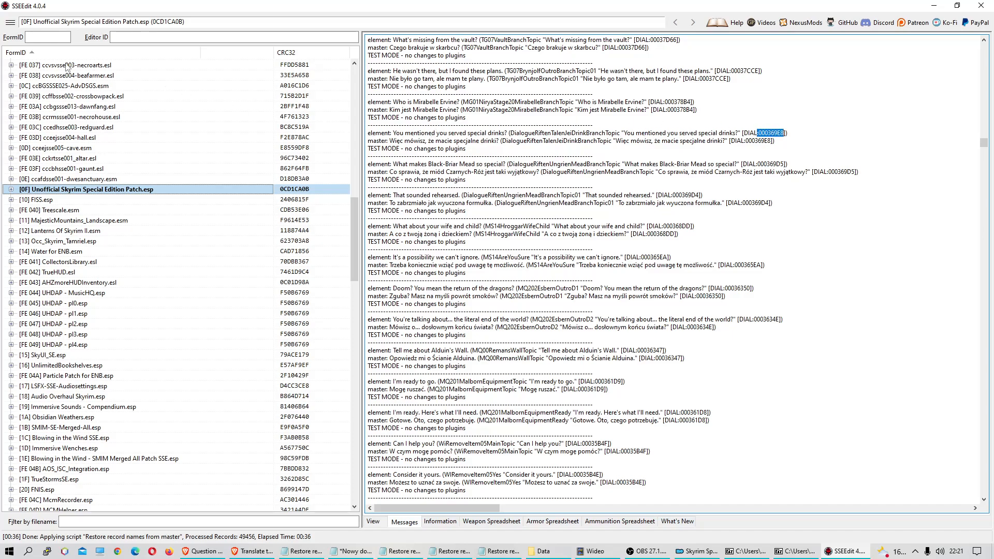
pyautogui.click(33, 37)
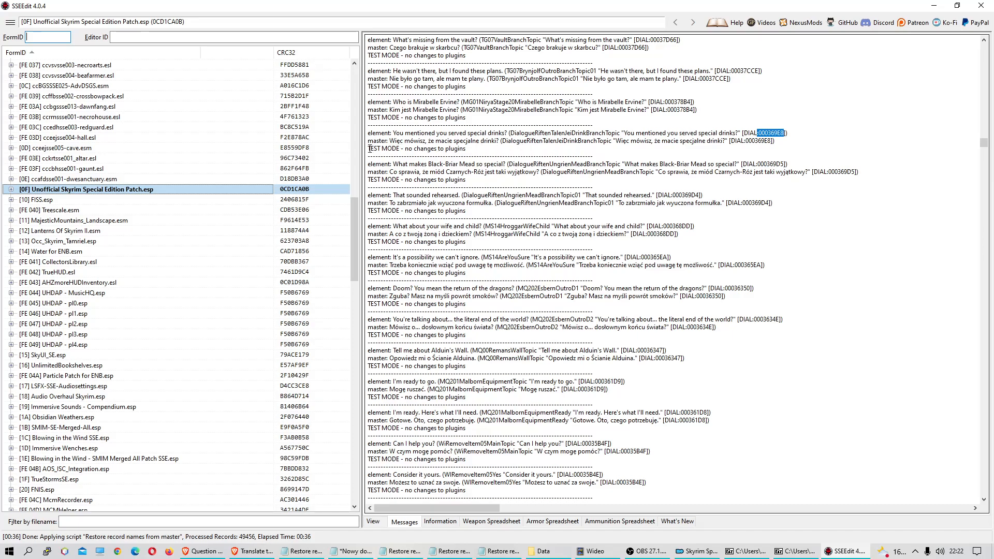
pyautogui.moveTo(367, 149); pyautogui.dragTo(474, 150)
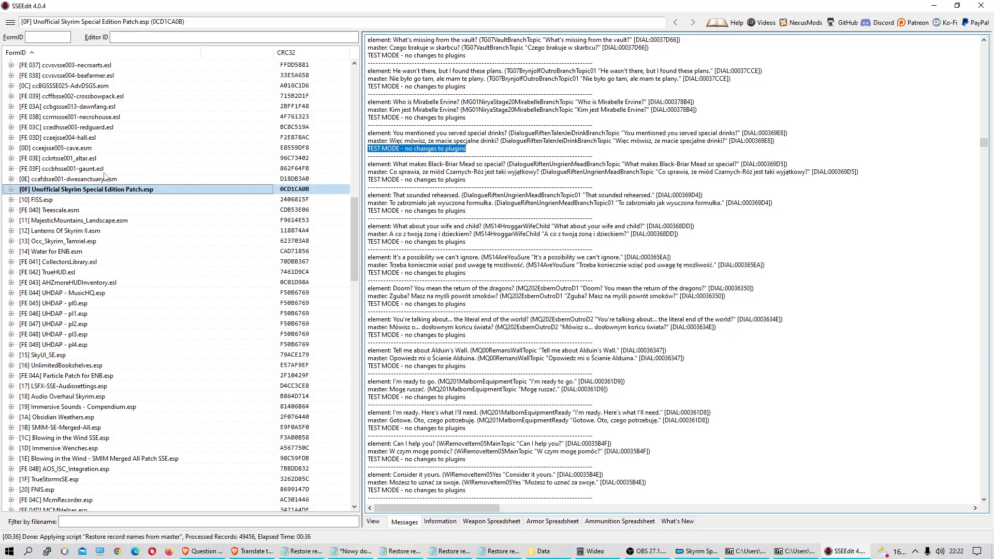
pyautogui.click(89, 190)
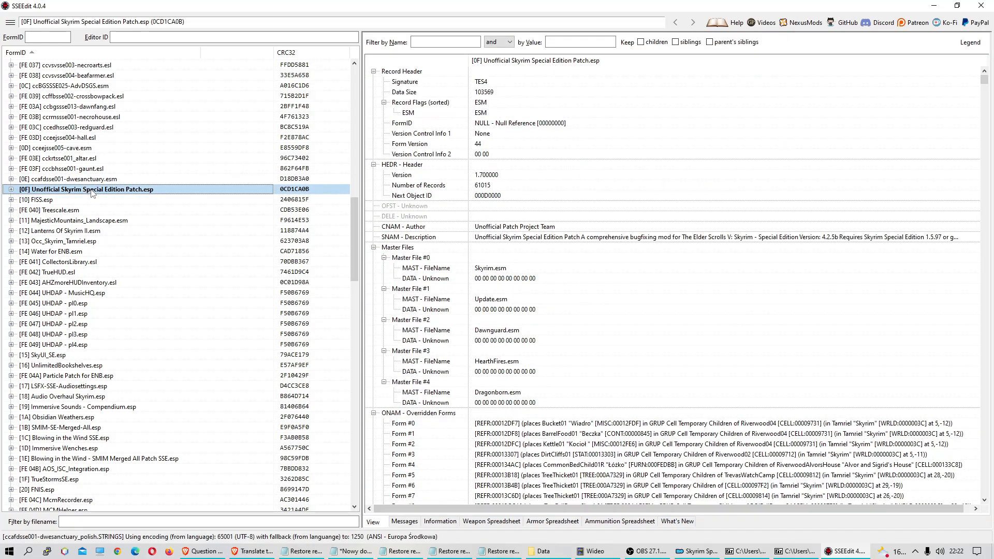
pyautogui.rightClick(93, 193)
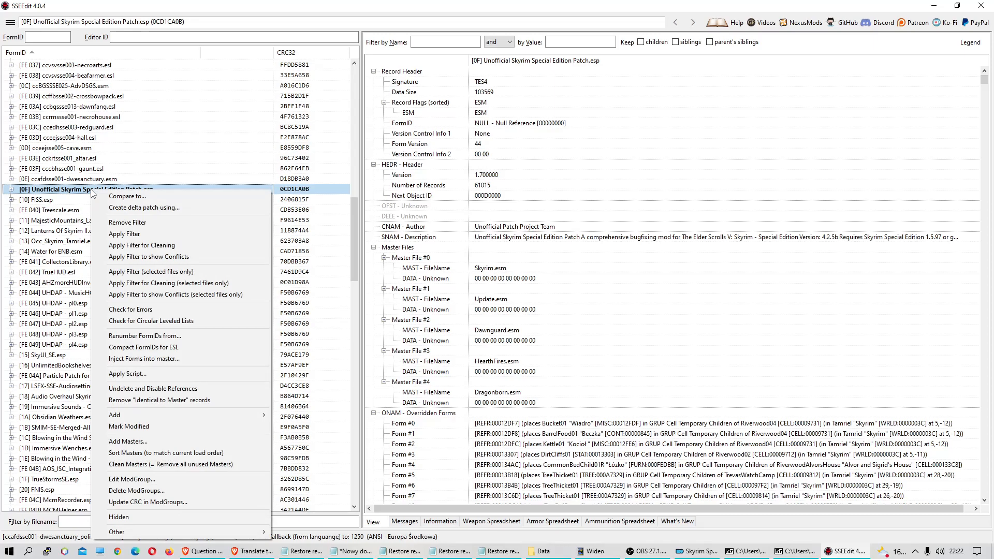
pyautogui.click(144, 375)
pyautogui.moveTo(667, 237)
pyautogui.mouseDown()
pyautogui.moveTo(663, 320)
pyautogui.moveTo(666, 252)
pyautogui.mouseUp()
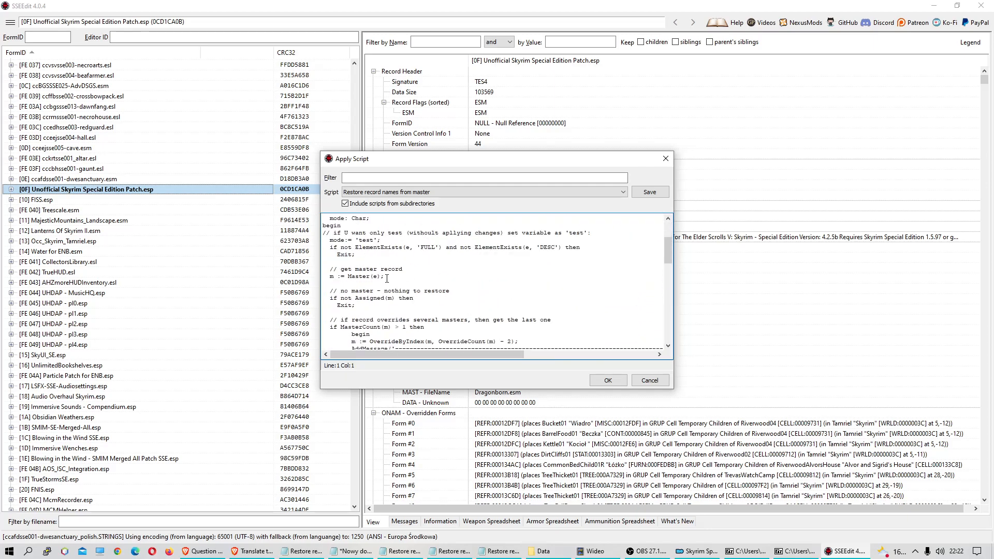
pyautogui.scroll(4, 388, 280)
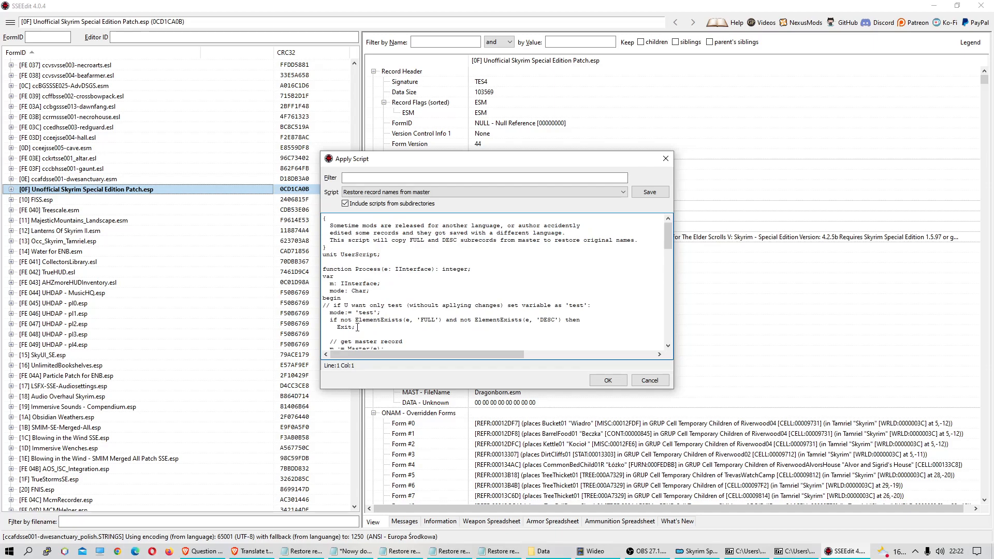
pyautogui.click(364, 312)
pyautogui.press('Delete')
pyautogui.press('Delete')
pyautogui.moveTo(671, 239)
pyautogui.mouseDown()
pyautogui.moveTo(666, 327)
pyautogui.moveTo(666, 225)
pyautogui.mouseUp()
pyautogui.click(650, 383)
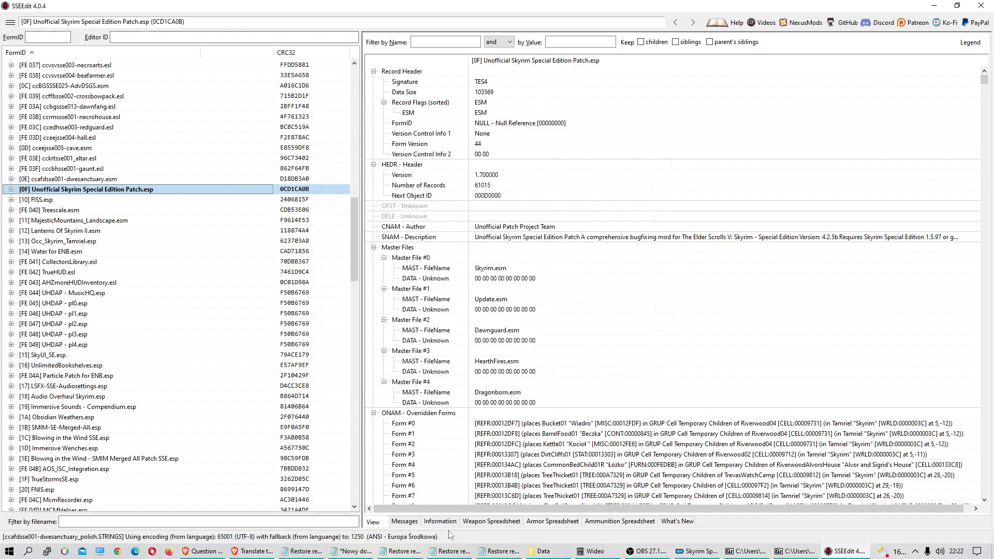
# - Clear the test run's output from the message log
pyautogui.click(414, 522)
pyautogui.rightClick(499, 202)
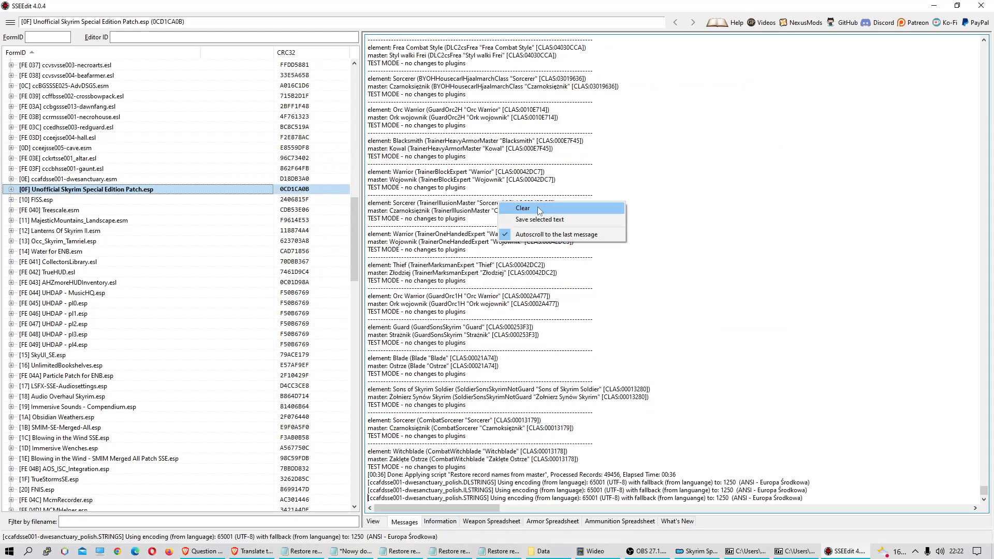
pyautogui.click(540, 209)
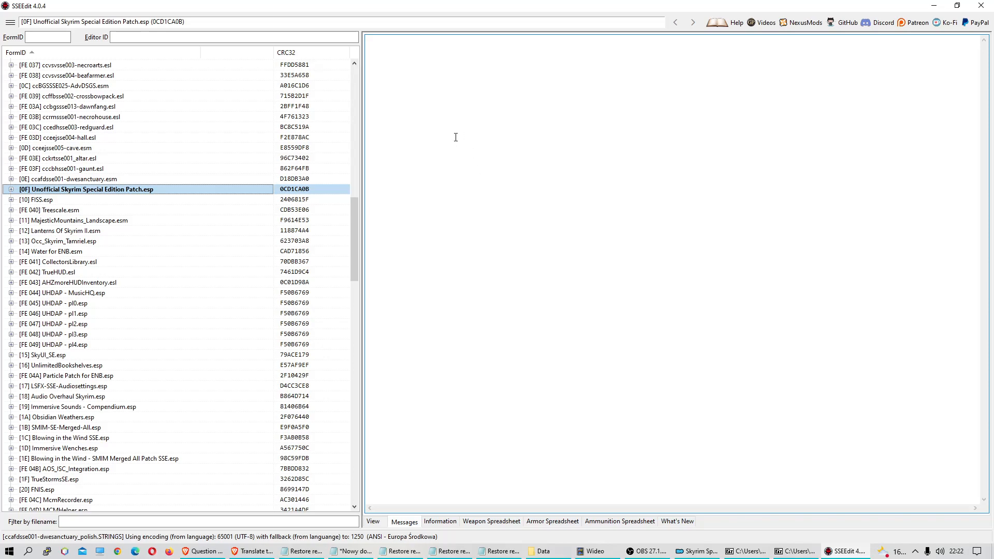
# - Empty the mode value in "Restore record names from master", then run it on Unofficial Skyrim Special Edition Patch.esp, saving the modified script
pyautogui.rightClick(111, 188)
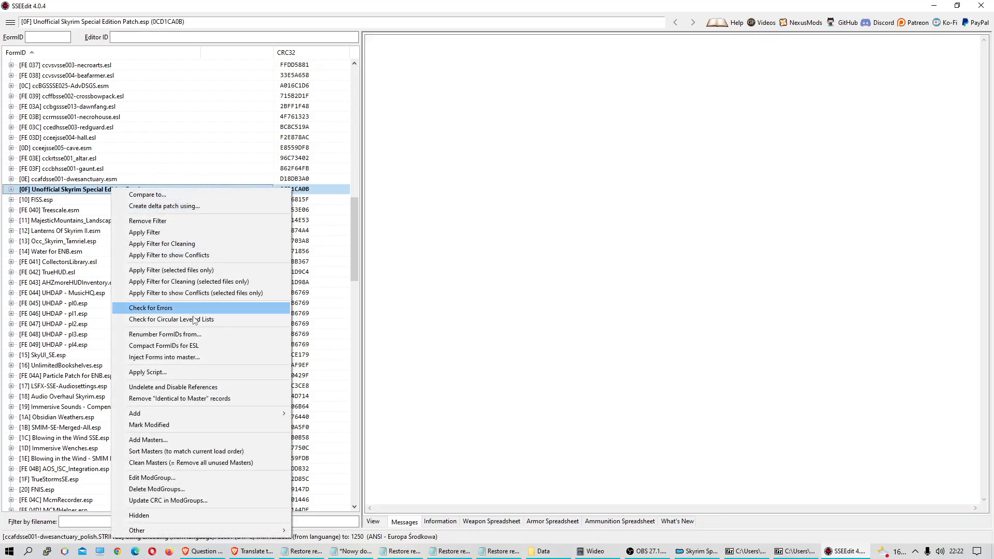
pyautogui.click(171, 372)
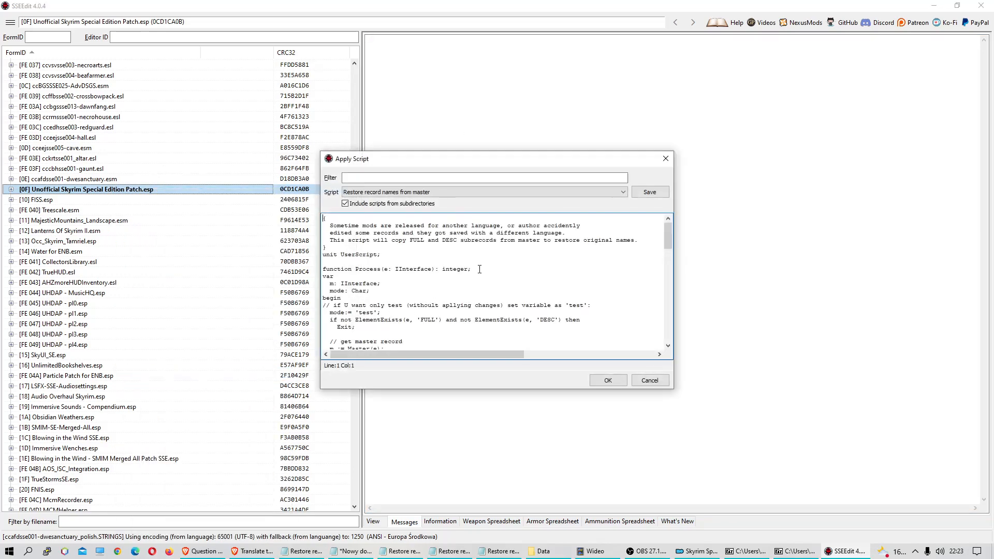
pyautogui.click(360, 313)
pyautogui.press('Delete')
pyautogui.press('Delete')
pyautogui.press('Delete')
pyautogui.click(613, 379)
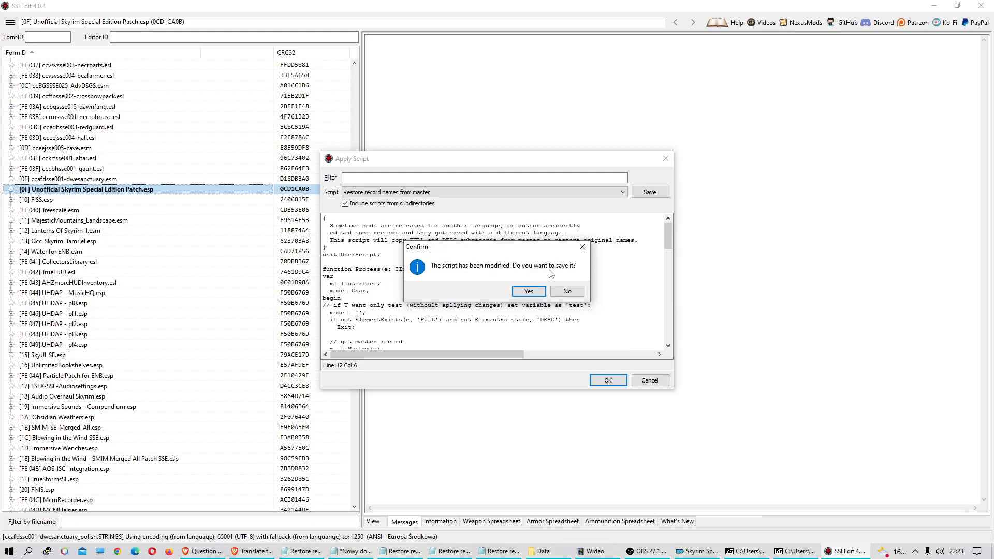
pyautogui.click(531, 293)
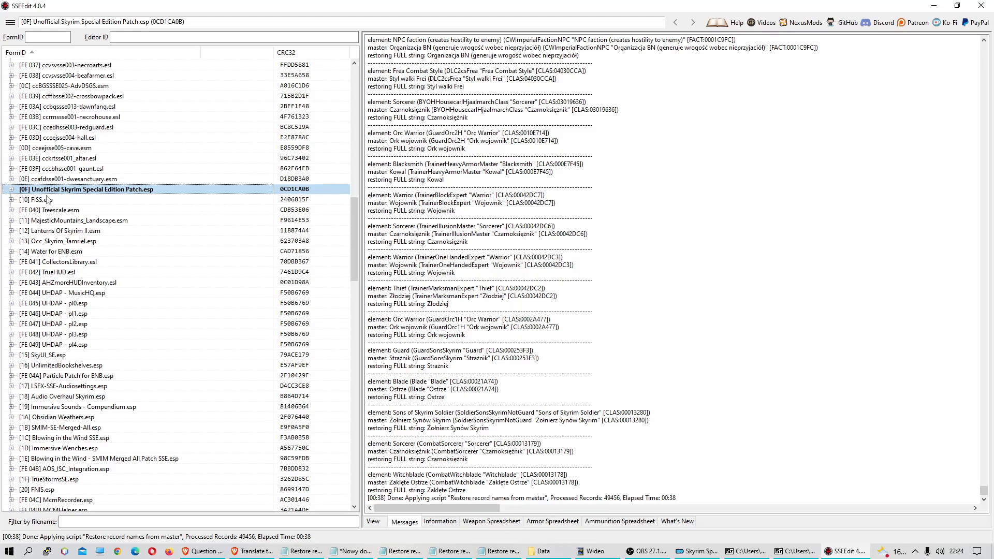
# - Check the names of the patch's Ingestible records against Skyrim.esm and review the script log from its beginning
pyautogui.click(12, 190)
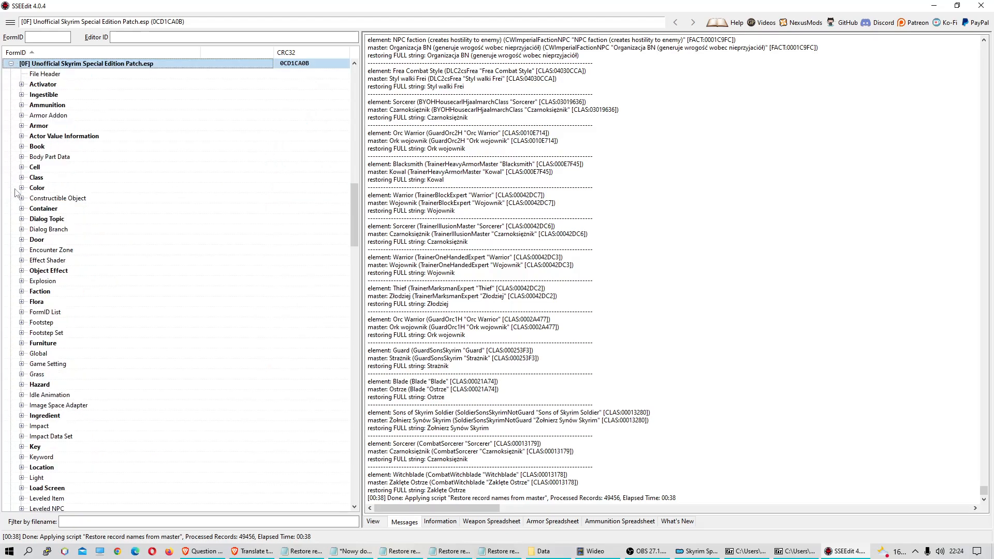
pyautogui.click(22, 95)
pyautogui.click(92, 95)
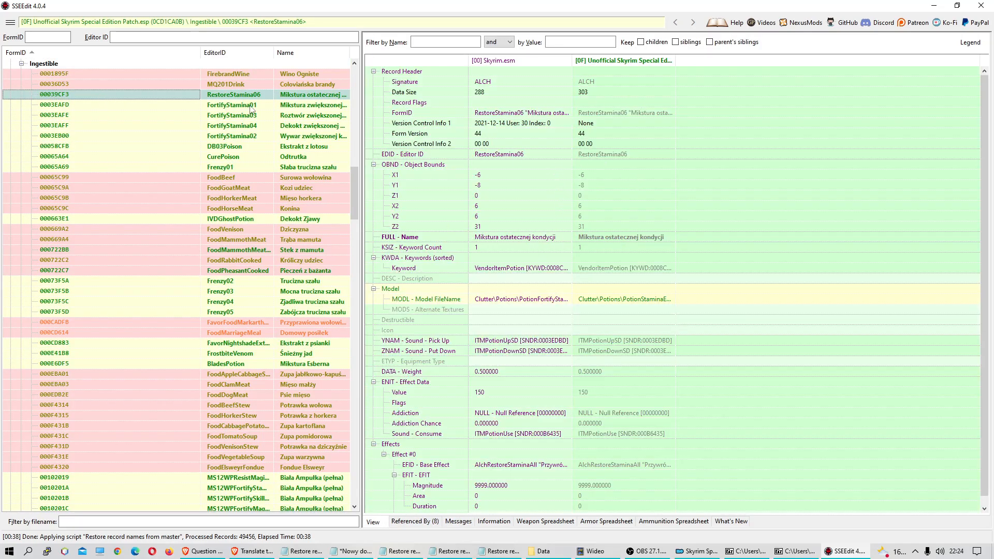
pyautogui.click(269, 108)
pyautogui.click(303, 116)
pyautogui.click(320, 126)
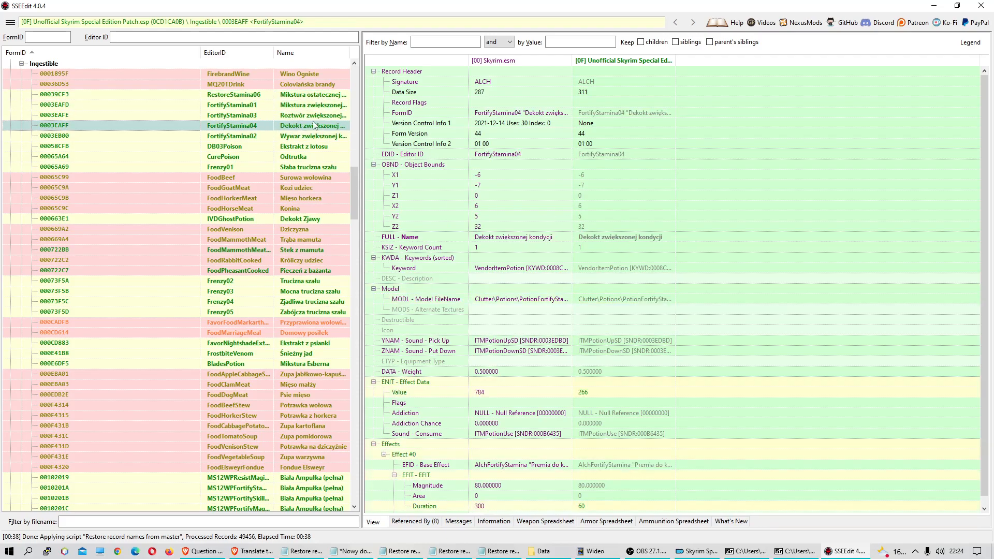
pyautogui.click(464, 522)
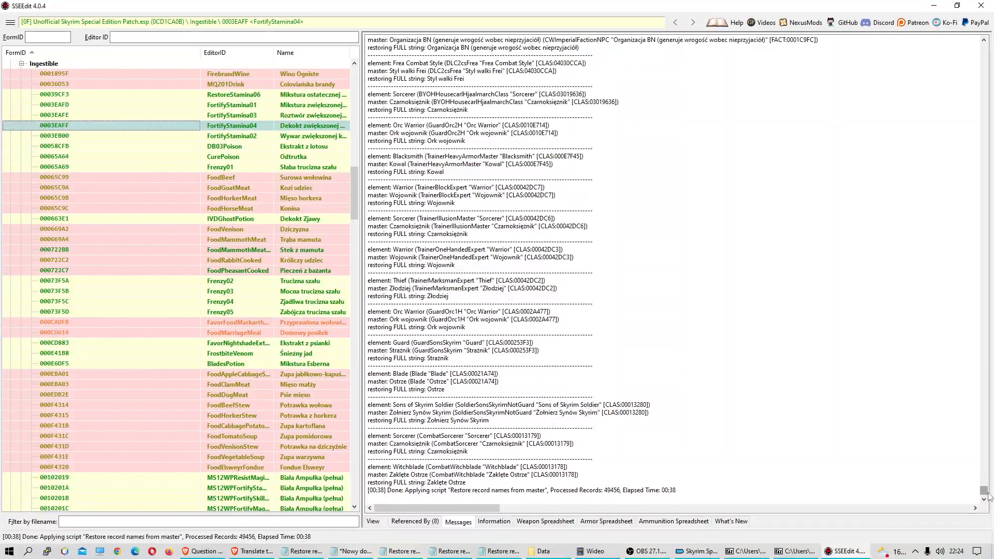
pyautogui.moveTo(983, 489); pyautogui.dragTo(988, 48)
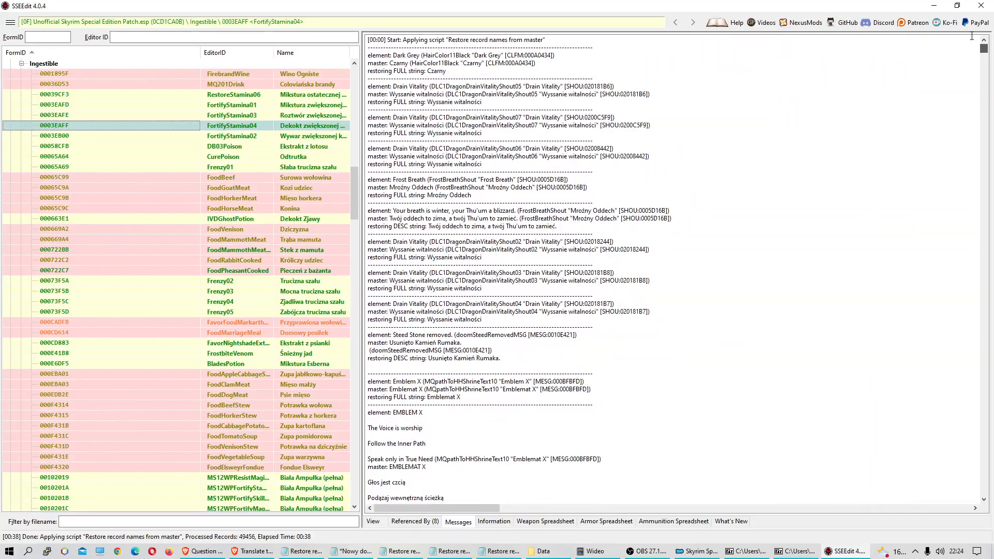
# - Clear the message log and run the "Restore record names from master" script on ccasvsse001-almsivi.esm
pyautogui.click(21, 63)
pyautogui.scroll(8, 137, 222)
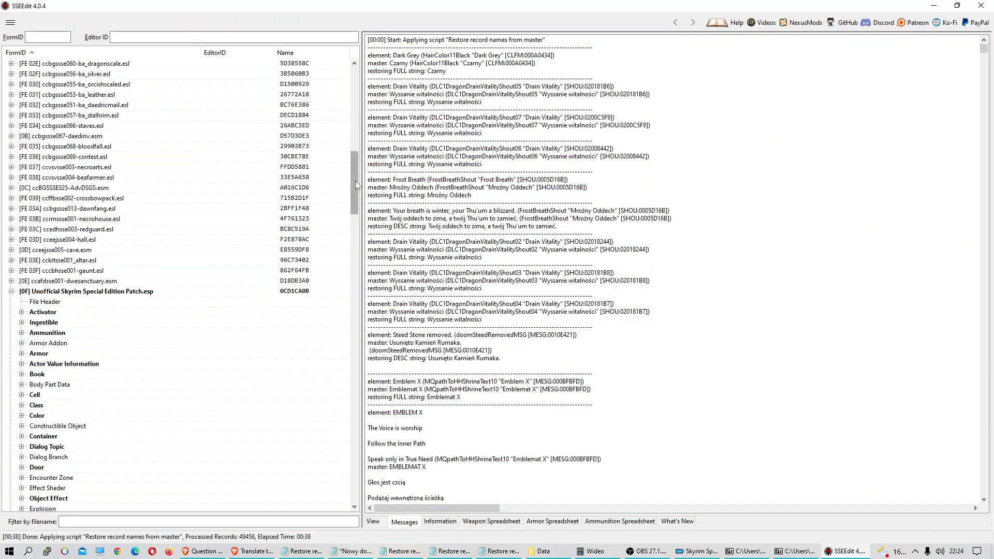
pyautogui.moveTo(355, 181); pyautogui.dragTo(355, 98)
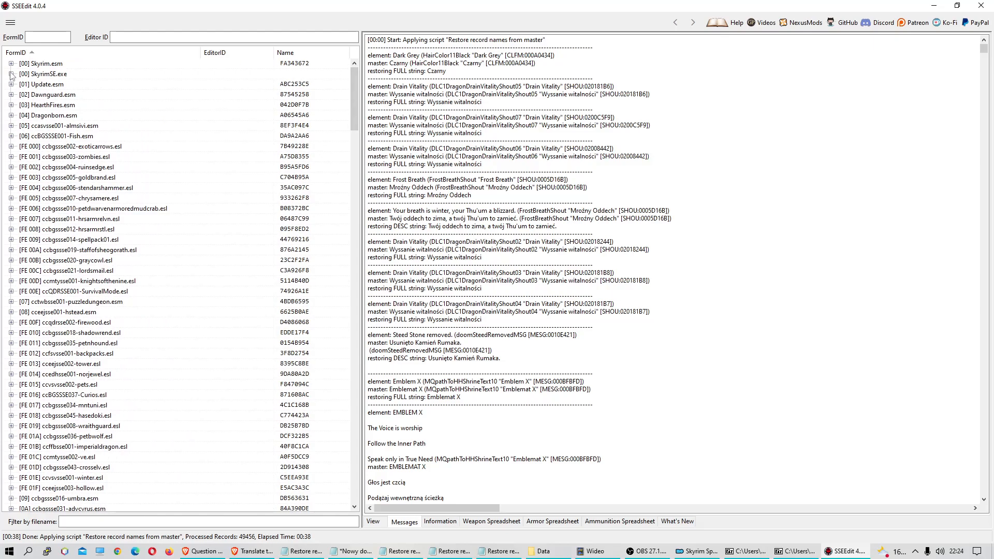
pyautogui.click(56, 127)
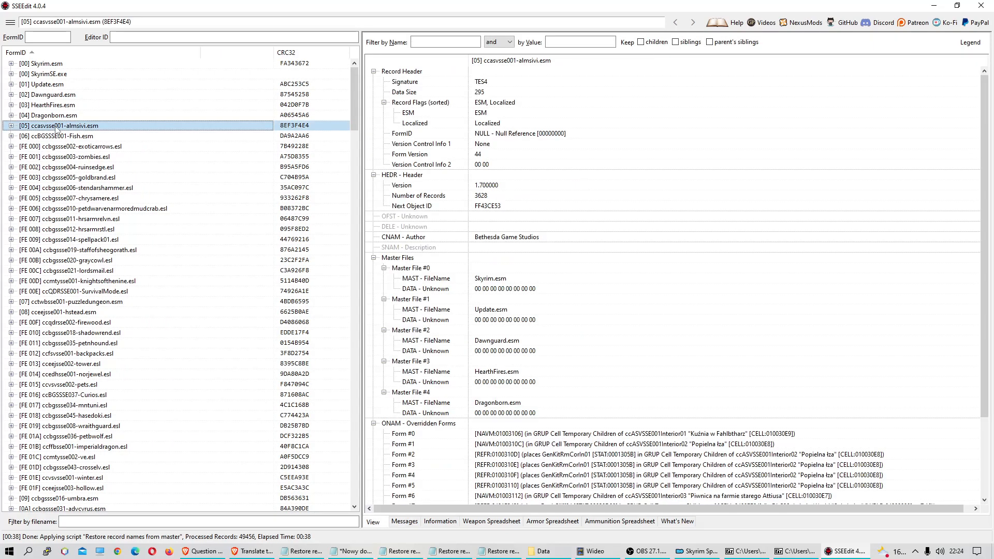
pyautogui.rightClick(56, 126)
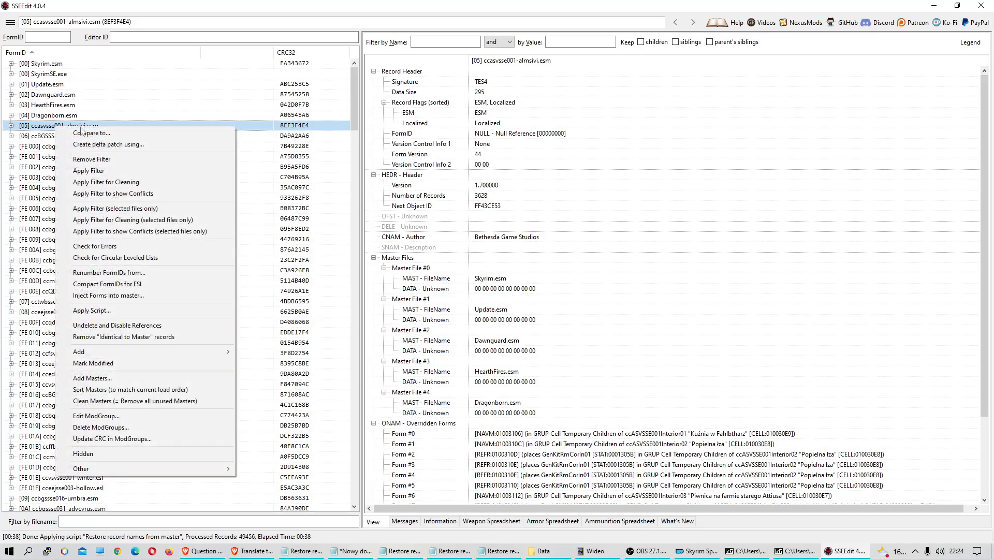
pyautogui.click(411, 523)
pyautogui.rightClick(530, 259)
pyautogui.click(580, 265)
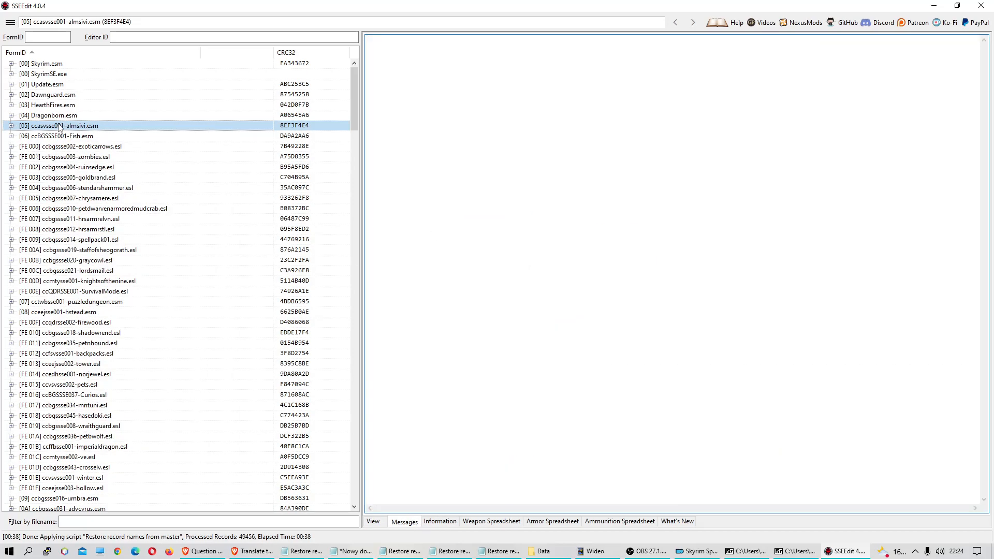
pyautogui.rightClick(59, 127)
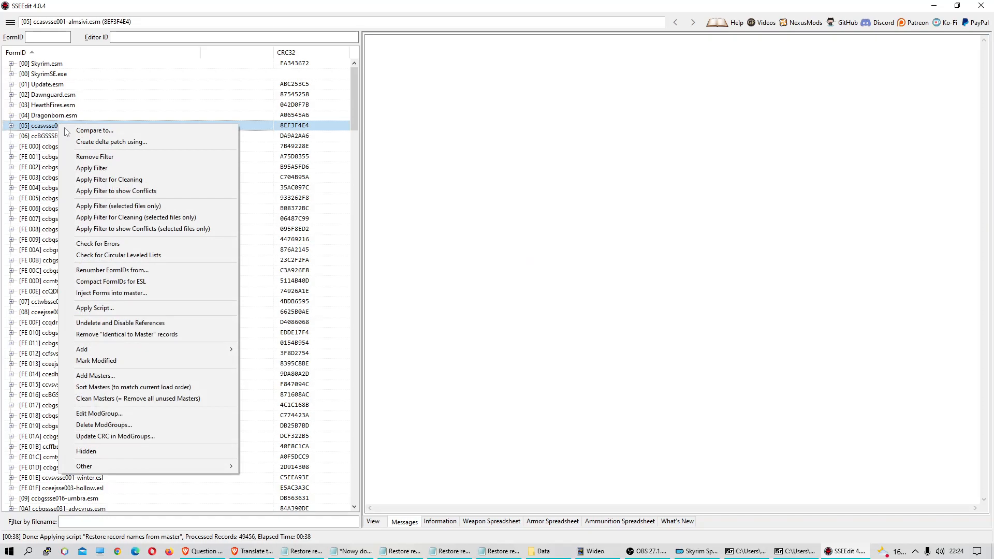
pyautogui.click(111, 309)
pyautogui.click(606, 381)
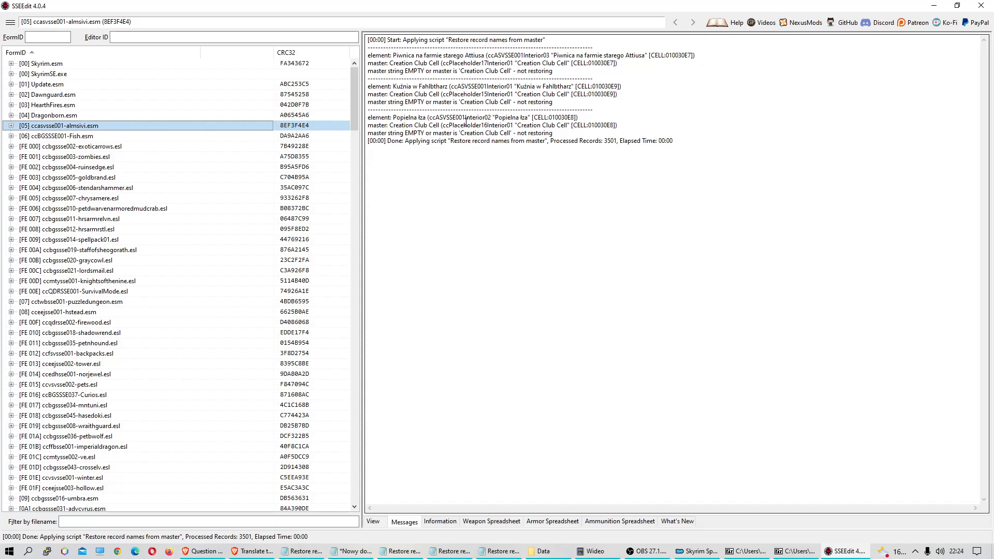
# - Examine the log's cell entries, comparing the element names with the "Creation Club Cell" master names and the script's messages
pyautogui.moveTo(390, 95); pyautogui.dragTo(441, 94)
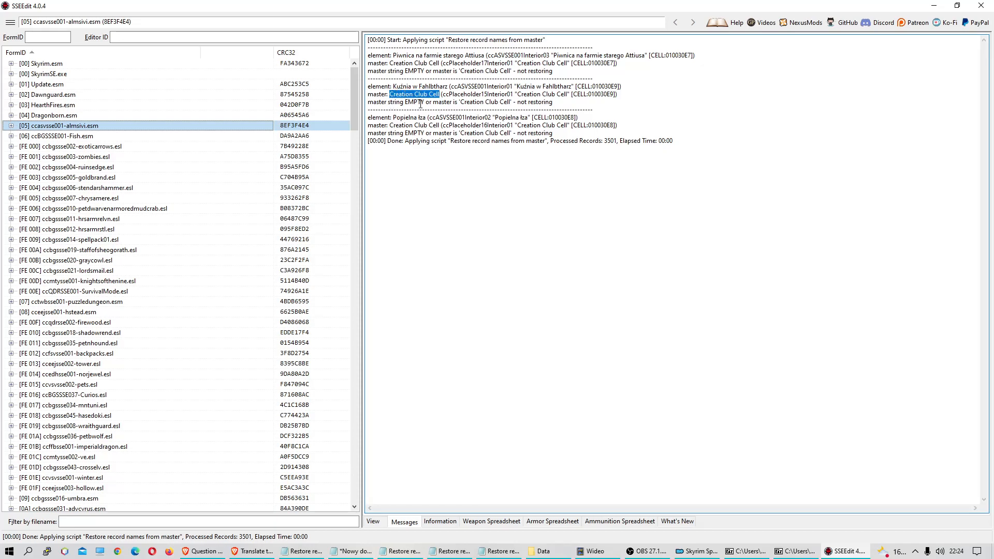
pyautogui.moveTo(560, 101); pyautogui.dragTo(520, 104)
pyautogui.click(560, 104)
pyautogui.moveTo(389, 94); pyautogui.dragTo(448, 87)
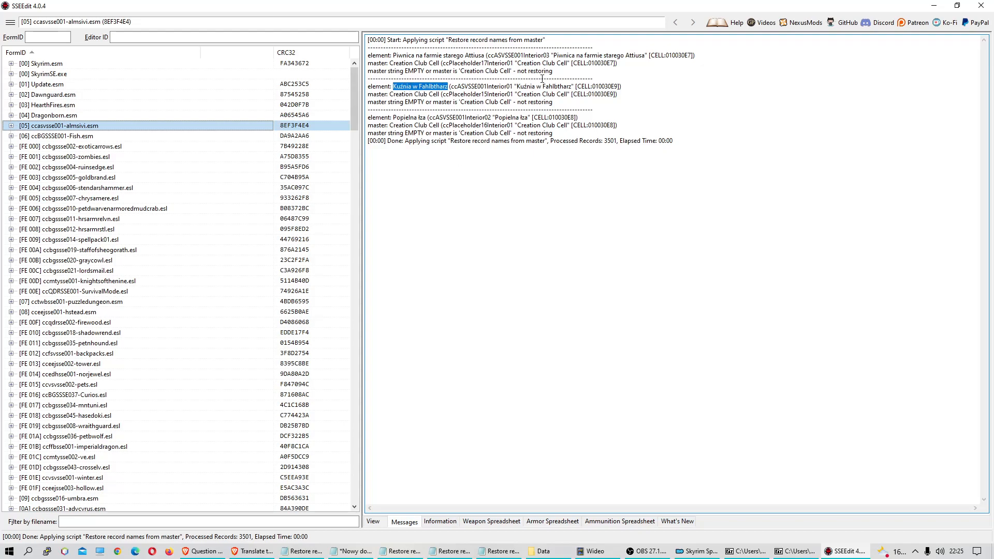
pyautogui.click(635, 86)
pyautogui.moveTo(678, 140); pyautogui.dragTo(364, 48)
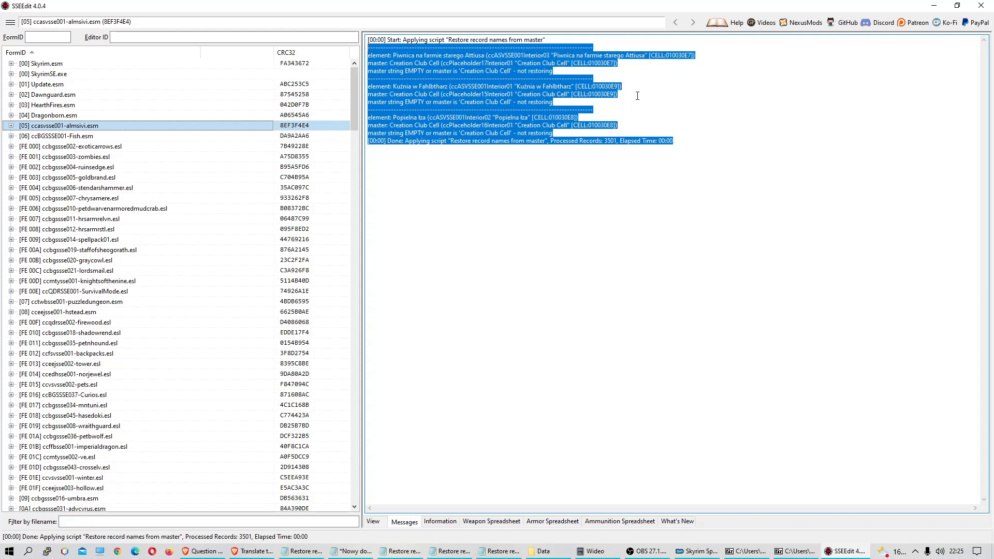
pyautogui.click(557, 71)
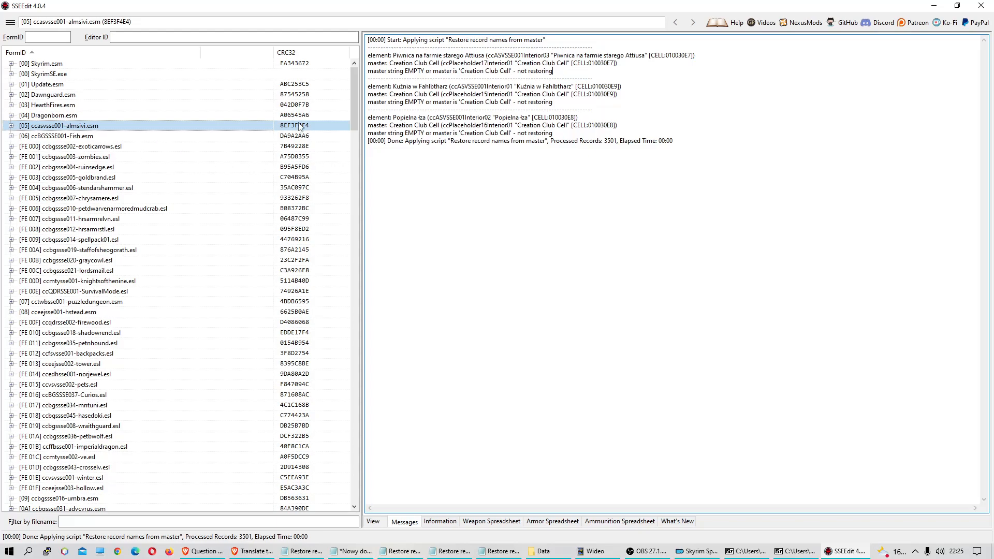
# - Run the "Restore record names from master" script on all loaded plugins except Skyrim.esm and SkyrimSE.exe
pyautogui.moveTo(359, 107); pyautogui.dragTo(352, 66)
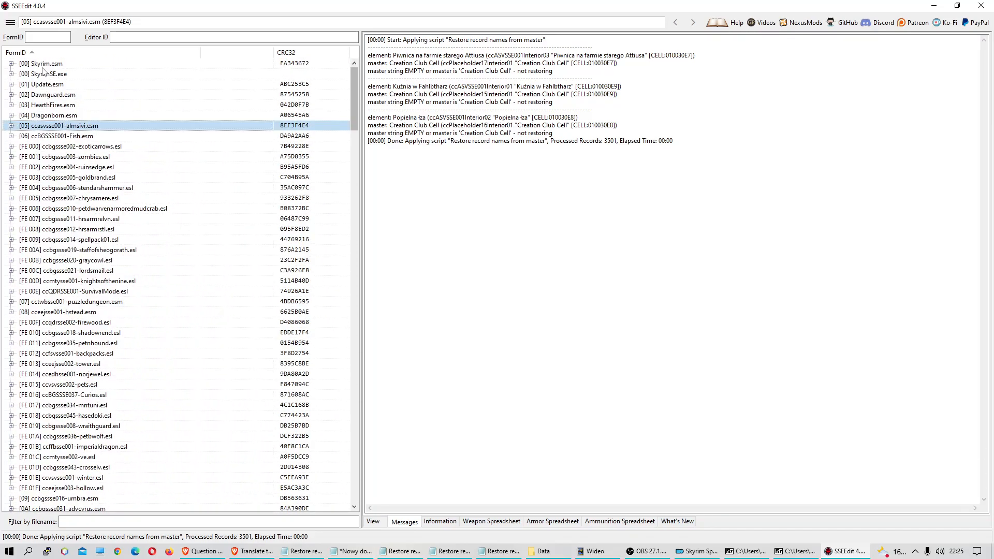
pyautogui.click(47, 64)
pyautogui.hotkey('ctrl', 'a')
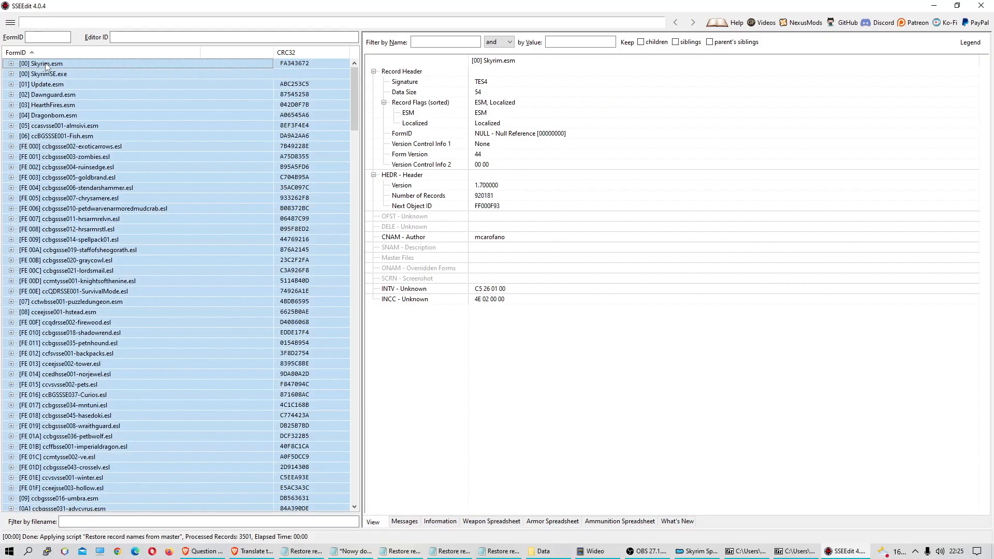
pyautogui.keyDown('ctrl'); pyautogui.click(46, 64); pyautogui.keyUp('ctrl')
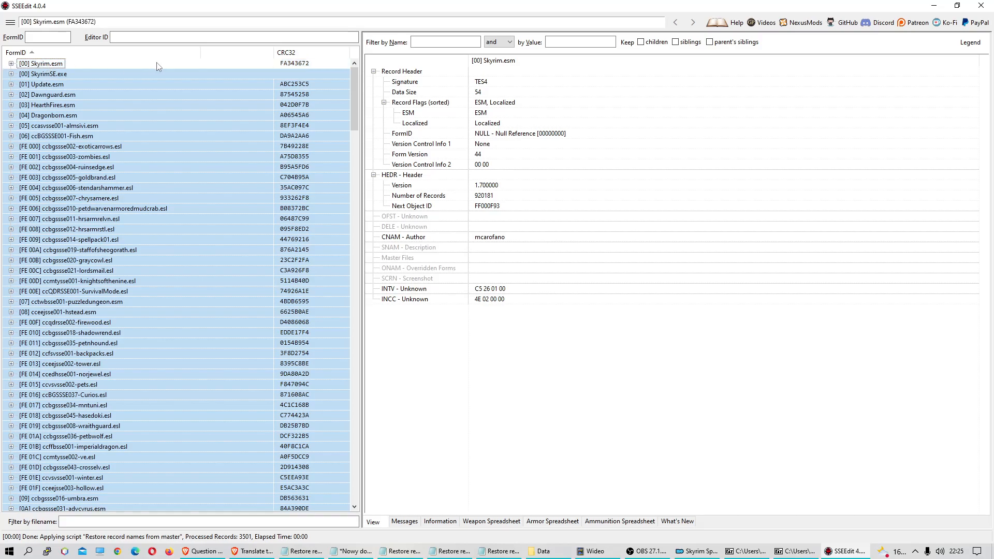
pyautogui.keyDown('ctrl'); pyautogui.click(47, 74); pyautogui.keyUp('ctrl')
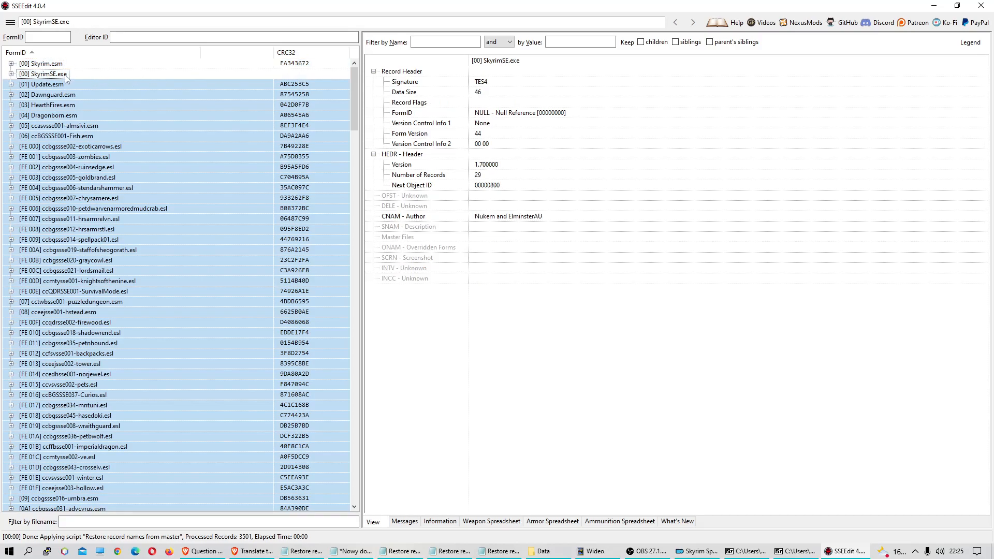
pyautogui.rightClick(81, 83)
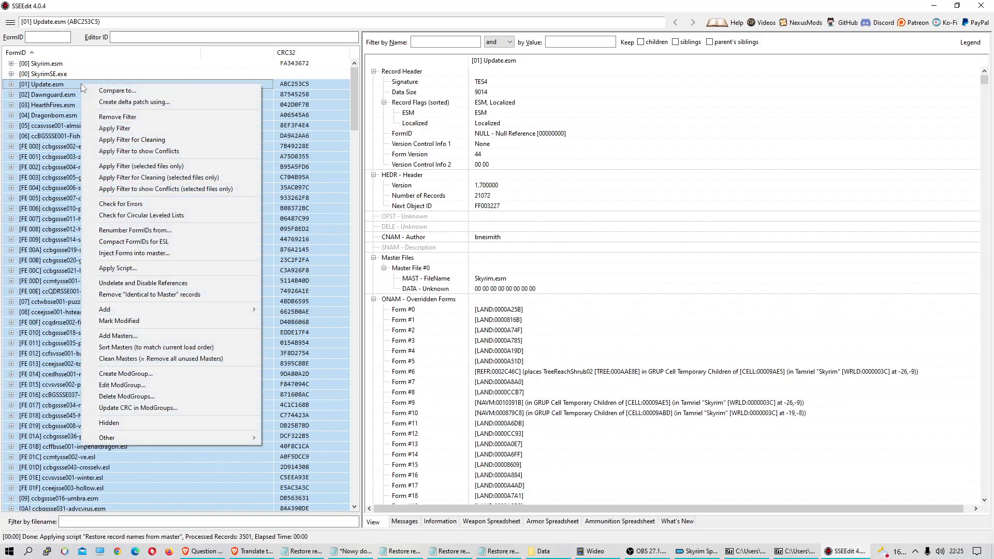
pyautogui.click(145, 268)
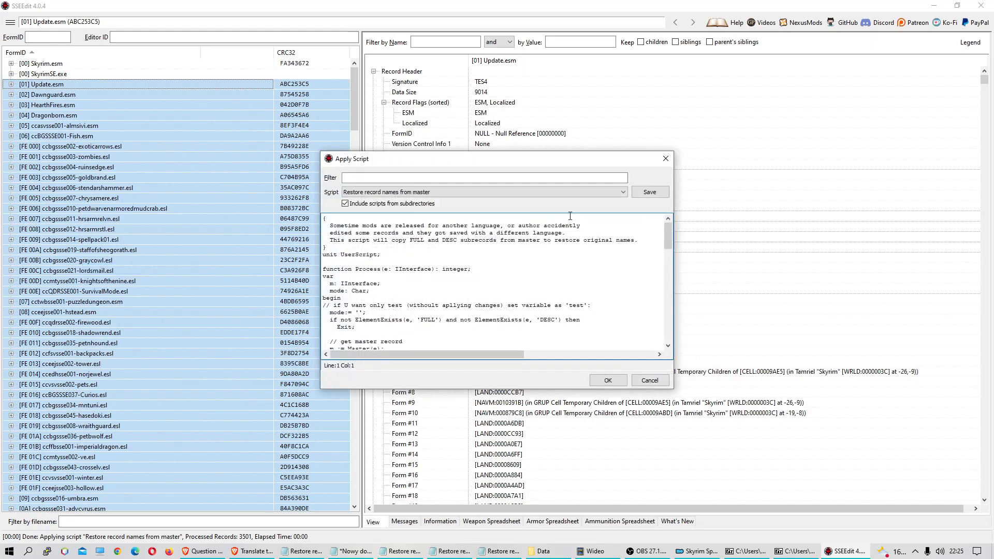
pyautogui.click(608, 380)
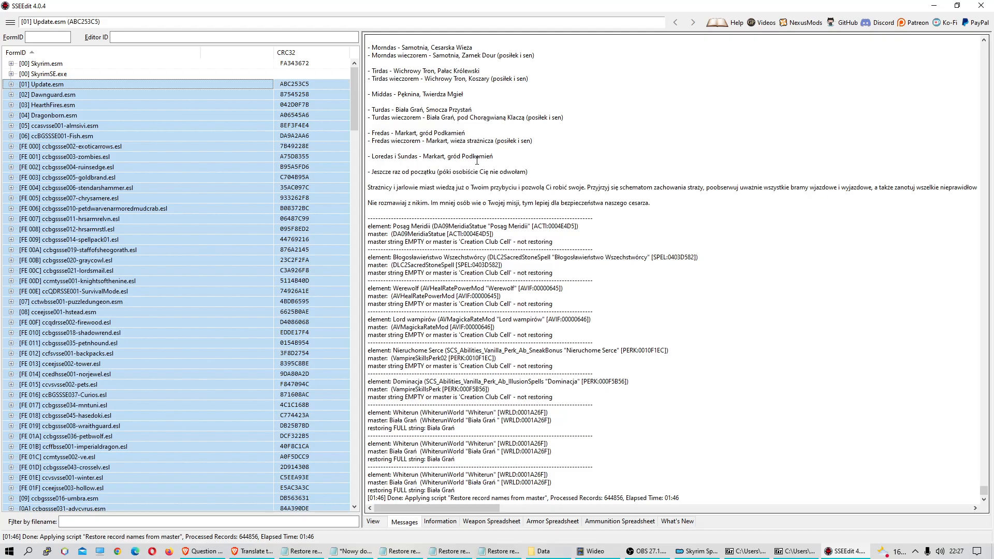
# - Look through the plugin list from Skyrim.esm to the last plugin, checking which files are marked as modified
pyautogui.click(68, 64)
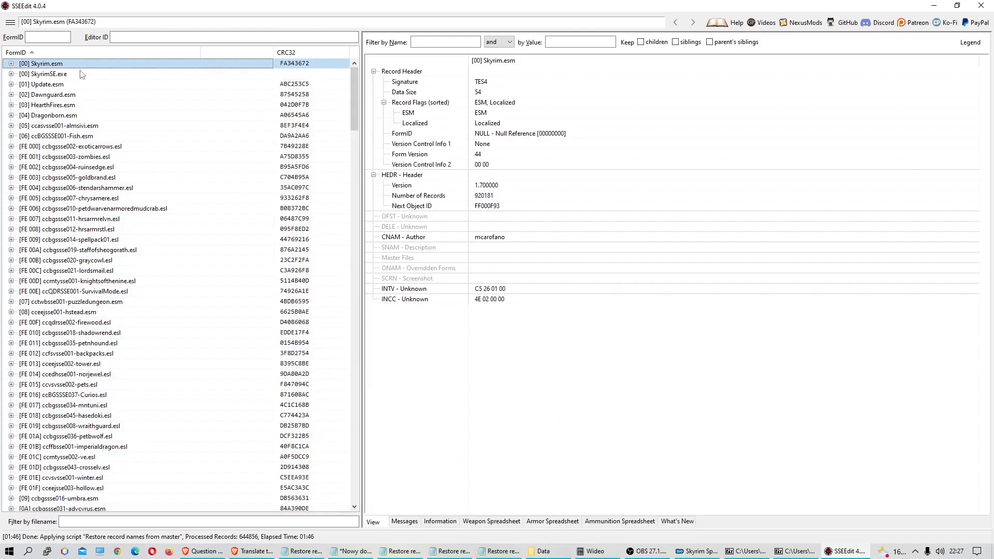
pyautogui.click(90, 85)
pyautogui.click(101, 97)
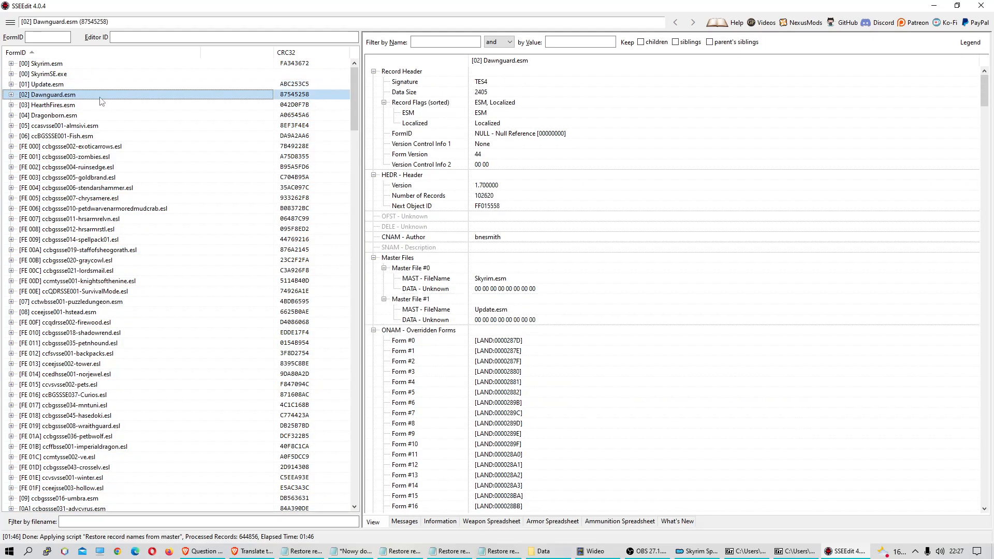
pyautogui.press('Down')
pyautogui.press('Down')
pyautogui.press('Down')
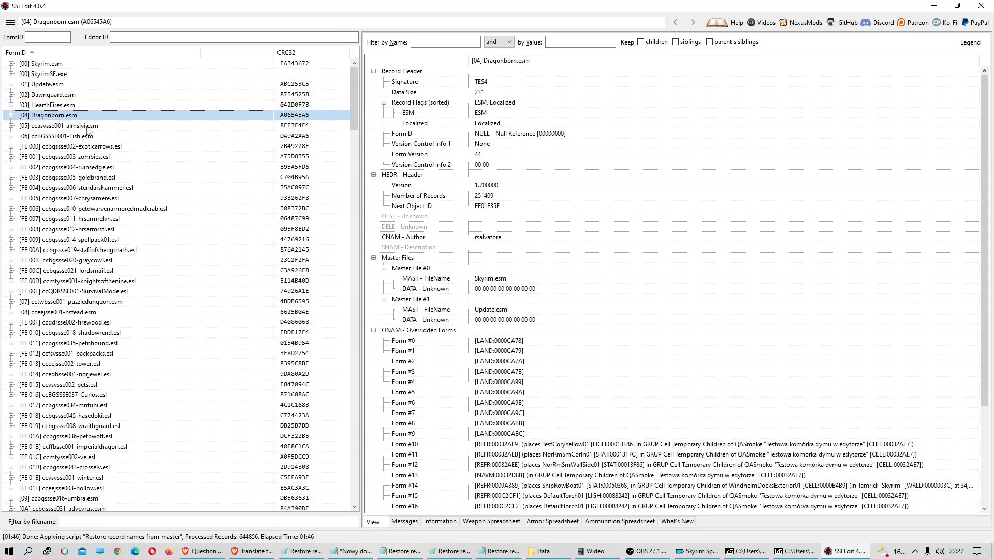
pyautogui.click(93, 138)
pyautogui.moveTo(351, 111); pyautogui.dragTo(341, 490)
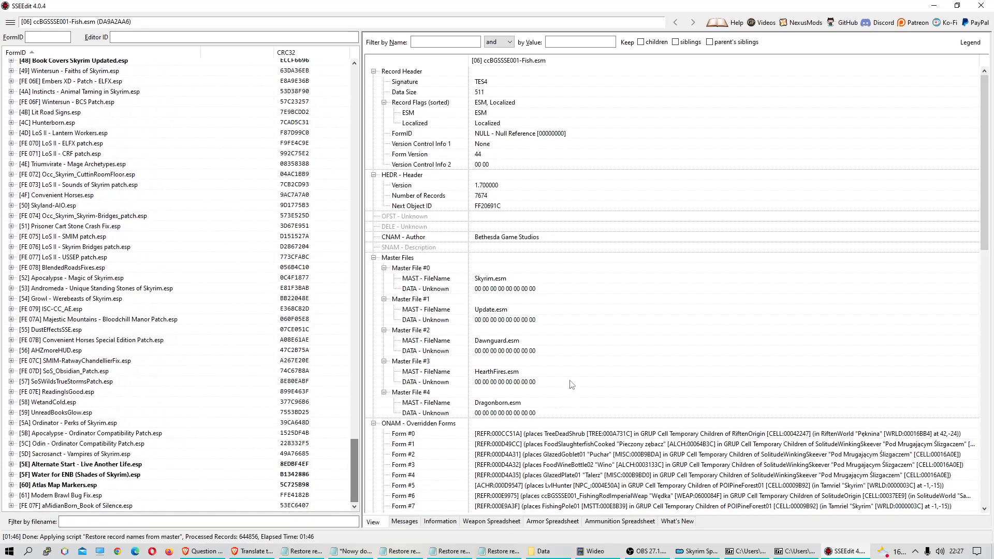
# - Review the end of the script's message log, including the processed record count and elapsed time
pyautogui.click(409, 521)
pyautogui.scroll(-1, 555, 294)
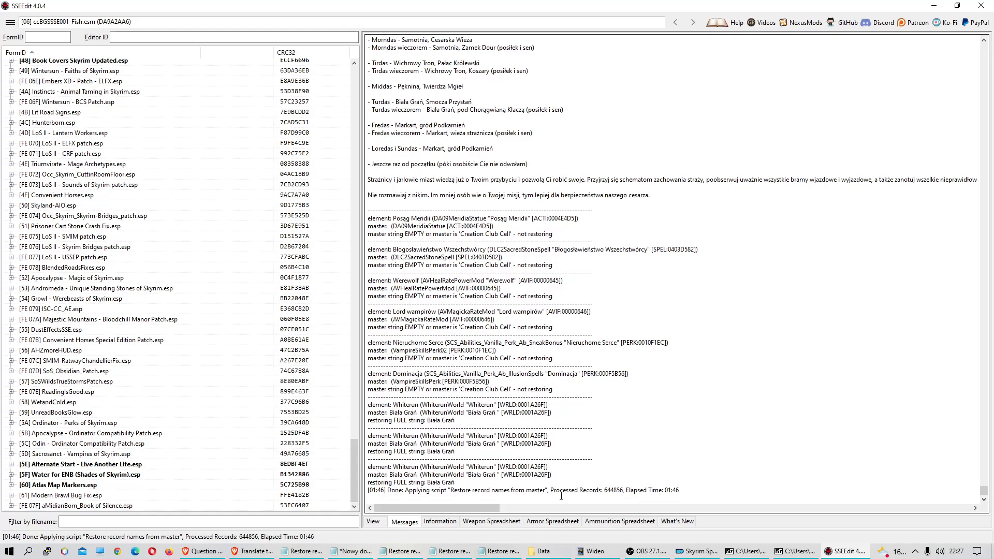
pyautogui.moveTo(554, 491); pyautogui.dragTo(682, 491)
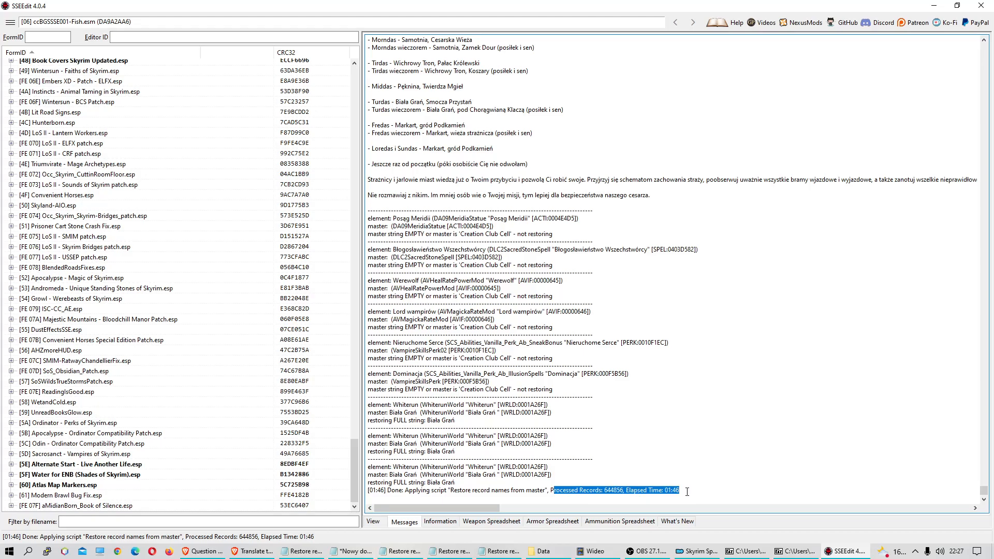
pyautogui.click(687, 492)
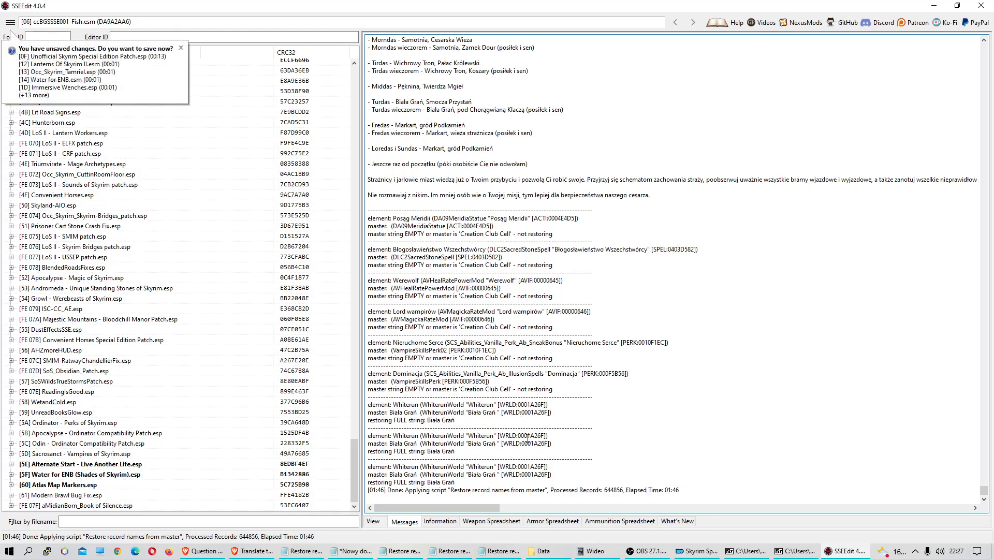
pyautogui.moveTo(985, 491)
pyautogui.mouseDown()
pyautogui.moveTo(984, 426)
pyautogui.moveTo(974, 460)
pyautogui.moveTo(982, 491)
pyautogui.mouseUp()
pyautogui.moveTo(985, 493); pyautogui.dragTo(978, 513)
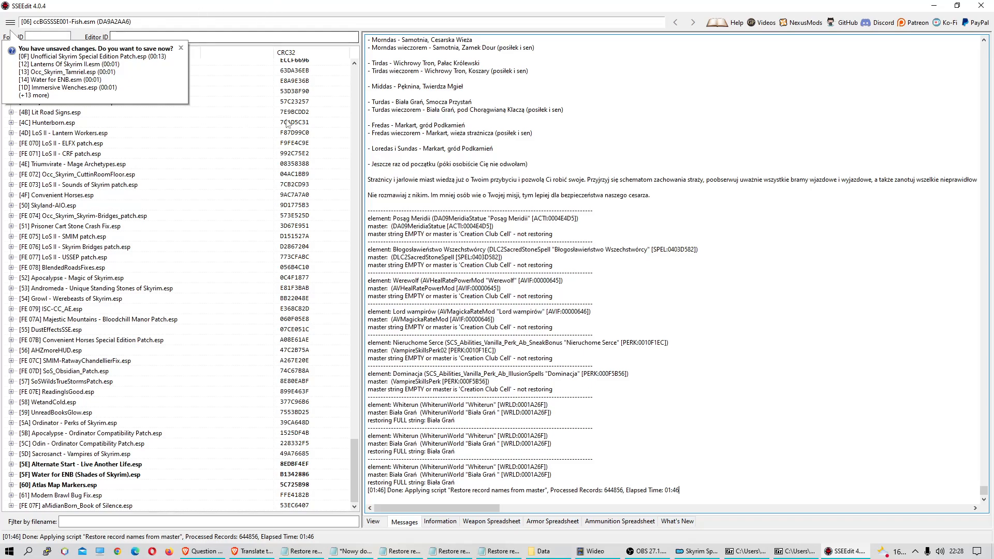
pyautogui.moveTo(355, 464); pyautogui.dragTo(360, 53)
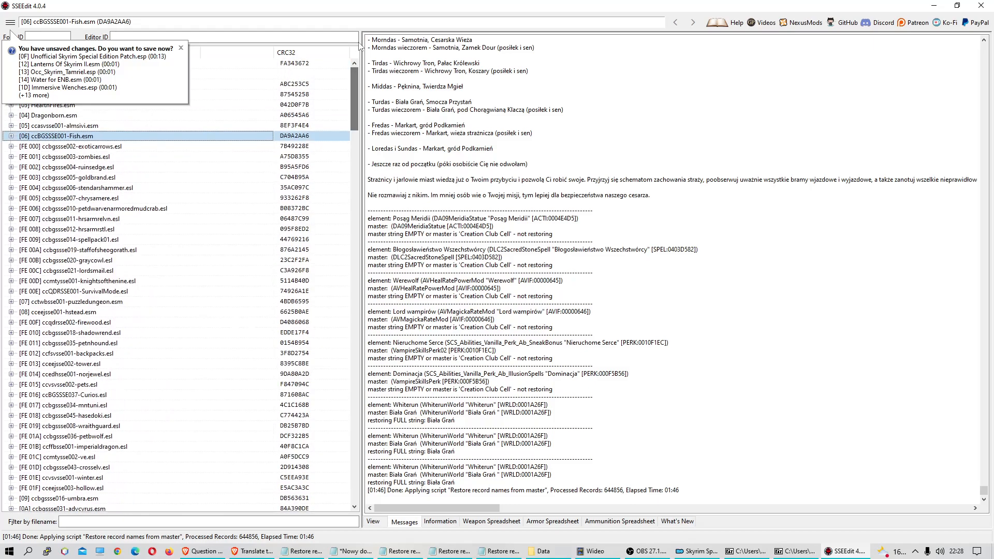
# - Close the plugin editor, saving all changed plugins with plugin backups left off
pyautogui.click(982, 6)
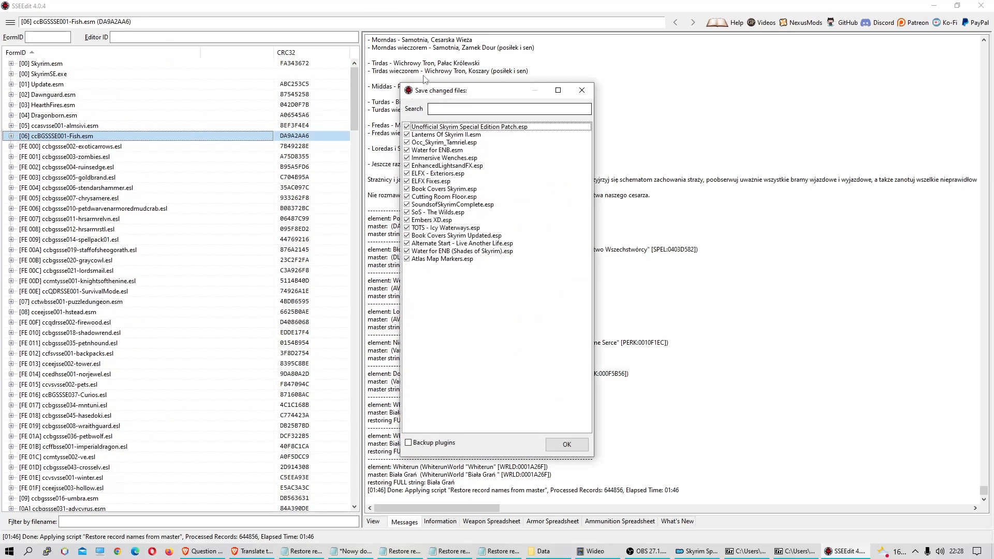
pyautogui.moveTo(468, 94); pyautogui.dragTo(469, 80)
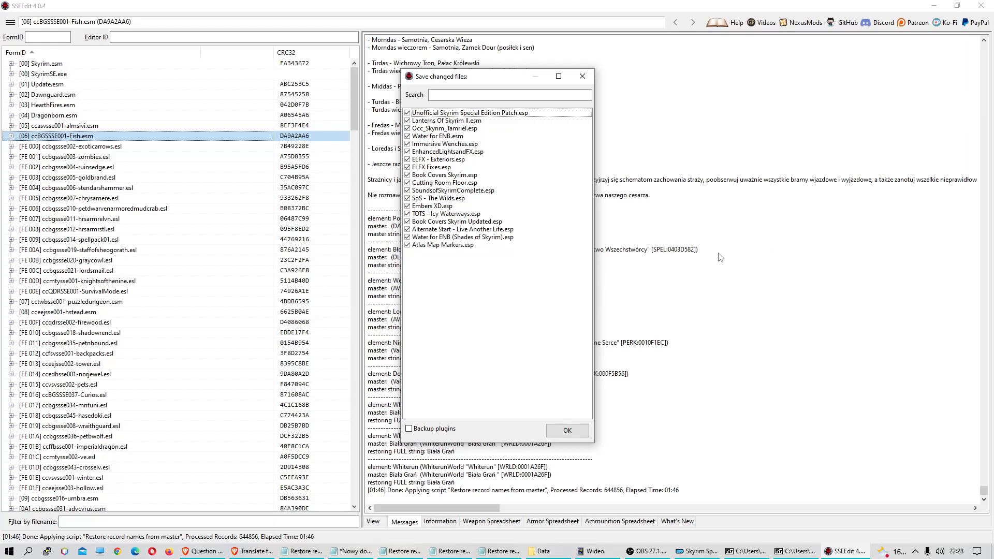
pyautogui.click(577, 434)
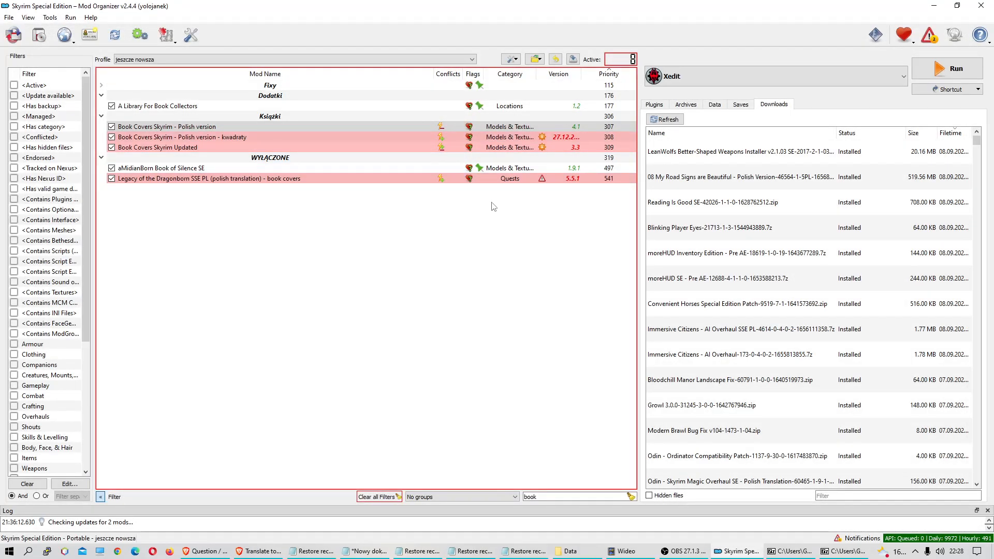
# - Switch to Mod Organizer, launch Skyrim through SKSE, and run the console command "coc riverwood" at the main menu
pyautogui.click(771, 75)
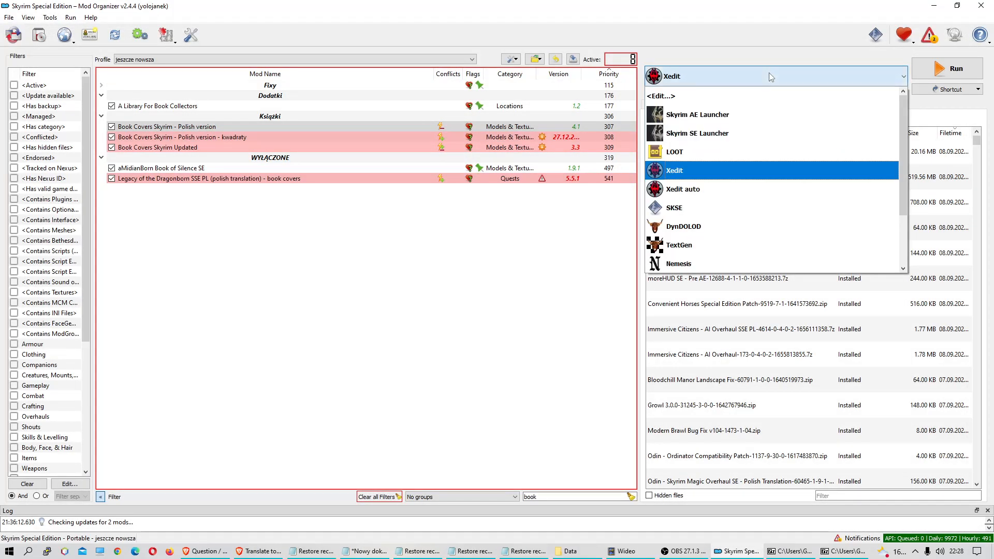
pyautogui.click(694, 207)
pyautogui.click(944, 70)
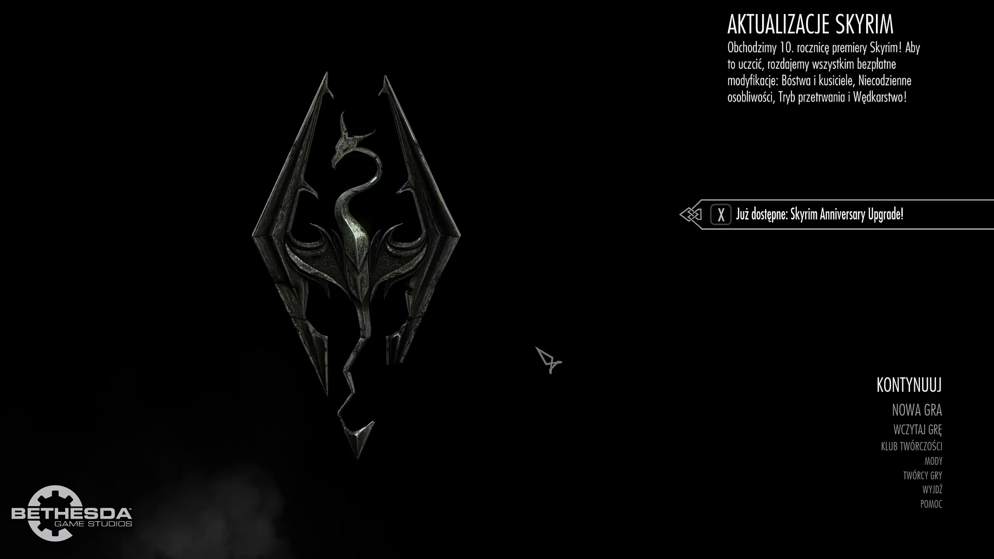
pyautogui.press('`')
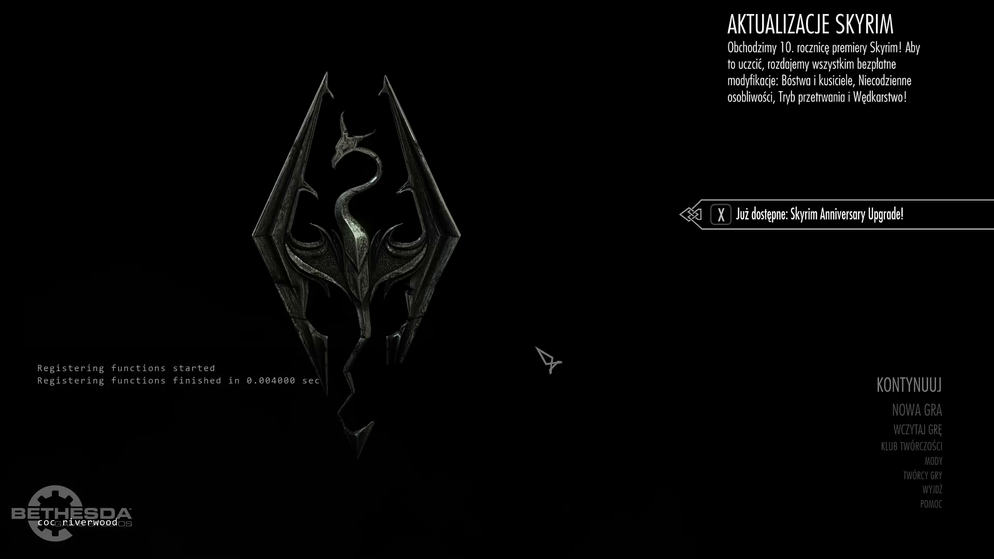
pyautogui.press('Return')
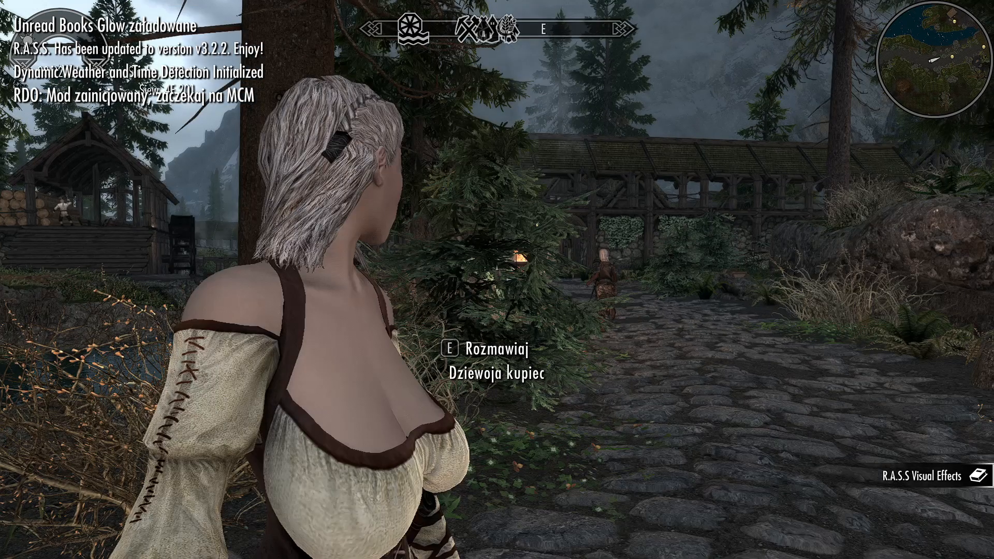
# - Walk along the road to the gate of Rzeczna Puszcza and decline enabling survival mode
pyautogui.press('w')
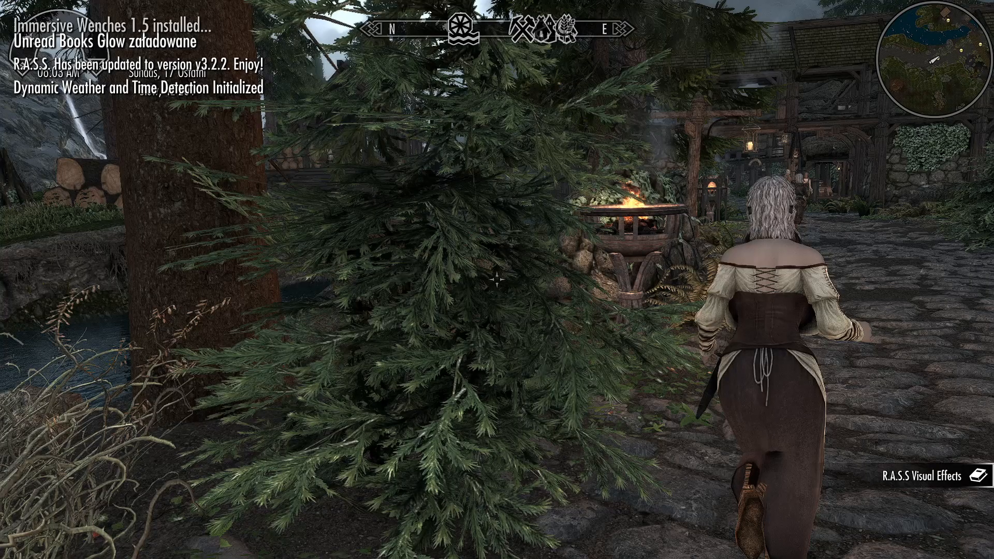
pyautogui.press('w')
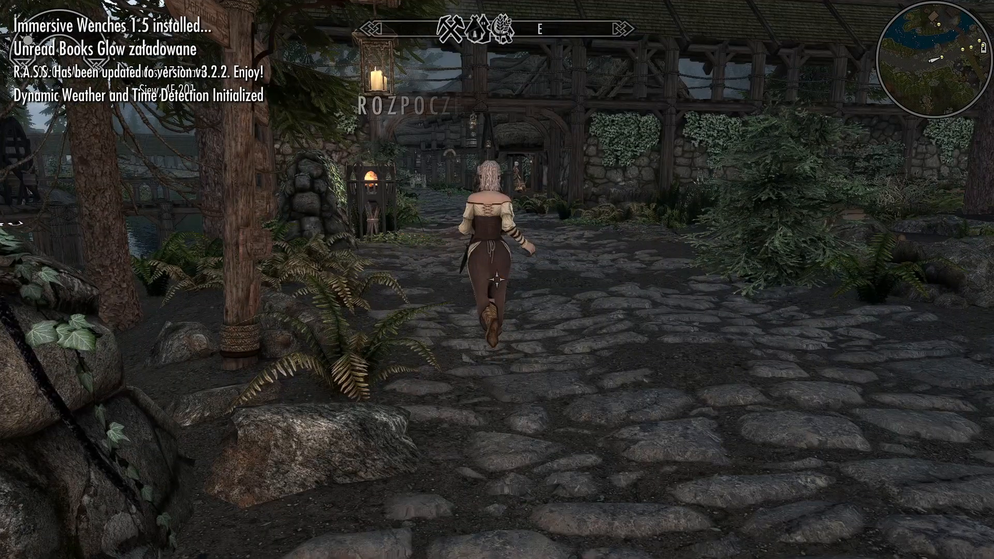
pyautogui.press('w')
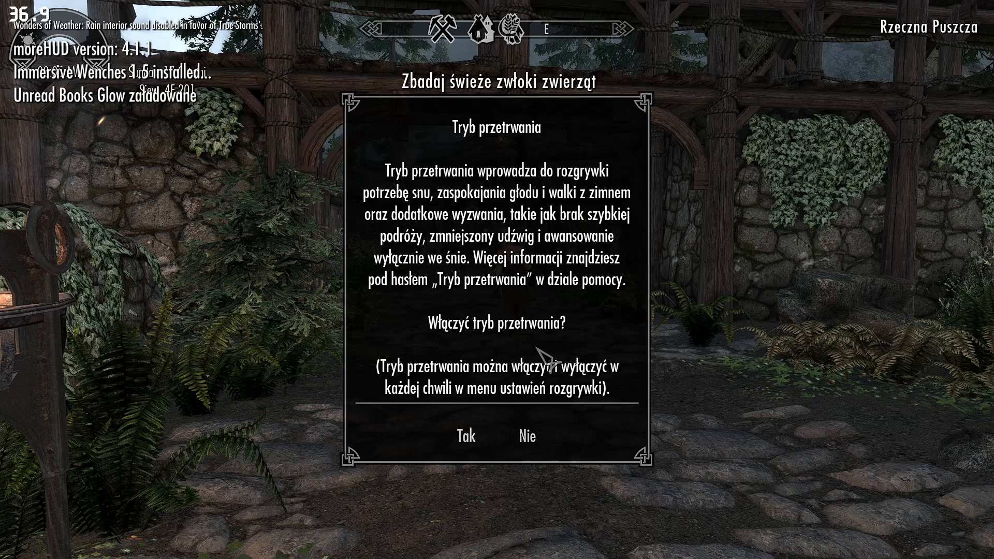
pyautogui.click(533, 444)
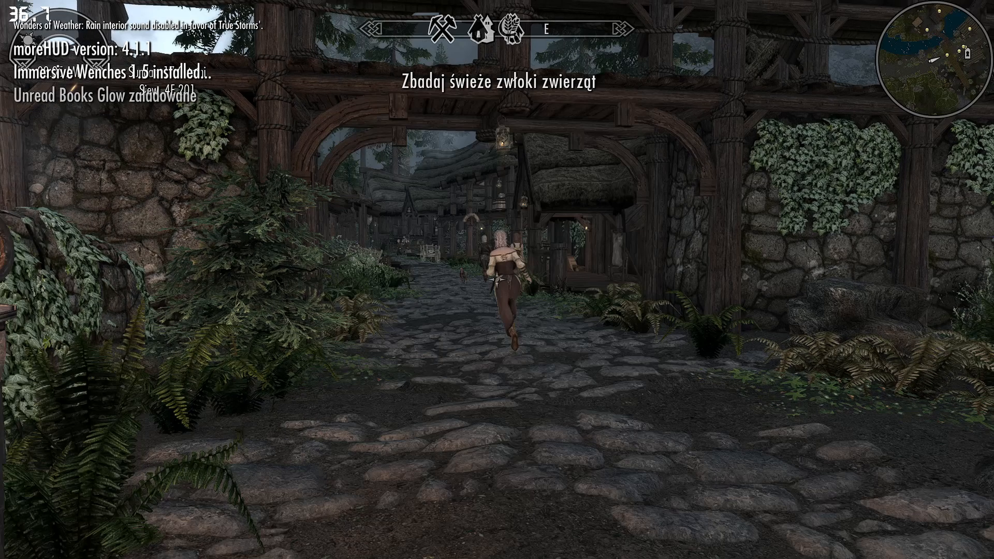
# - Walk on into the village, acknowledge the Religia message and accept Mara as the deity
pyautogui.press('w')
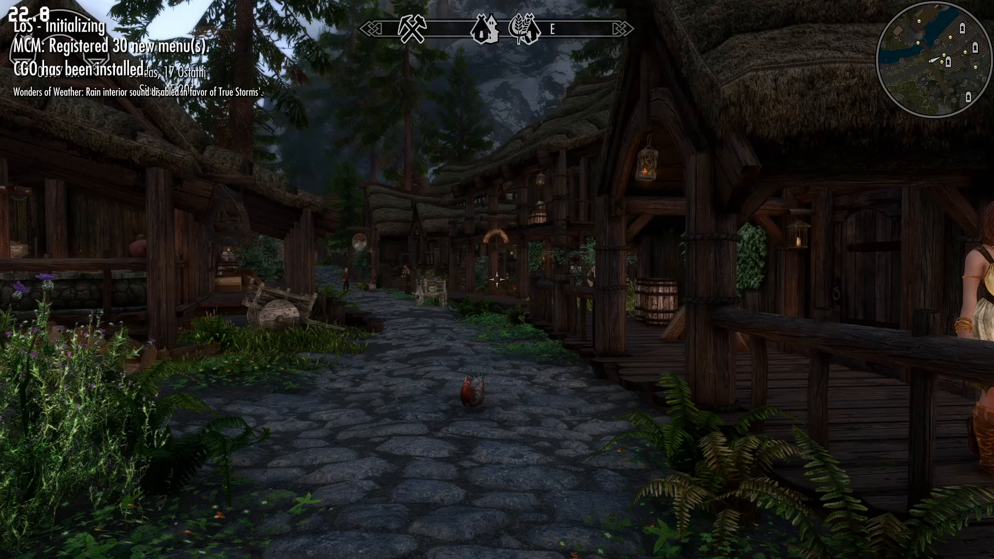
pyautogui.press('w')
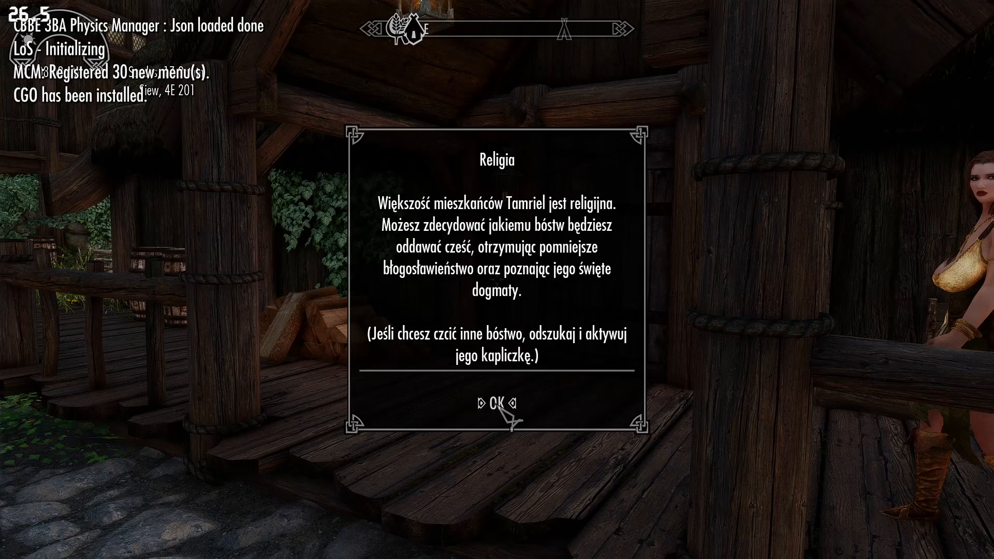
pyautogui.click(498, 403)
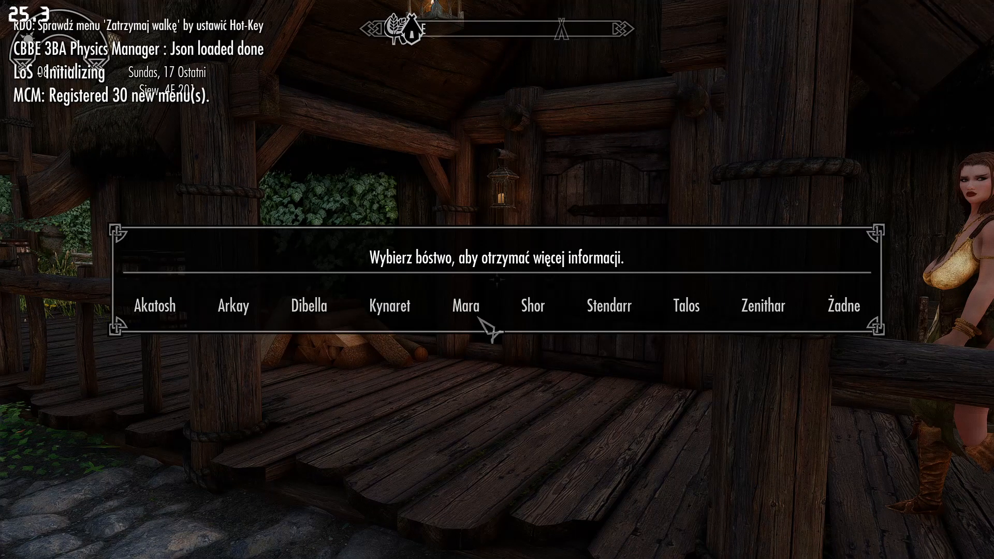
pyautogui.click(482, 320)
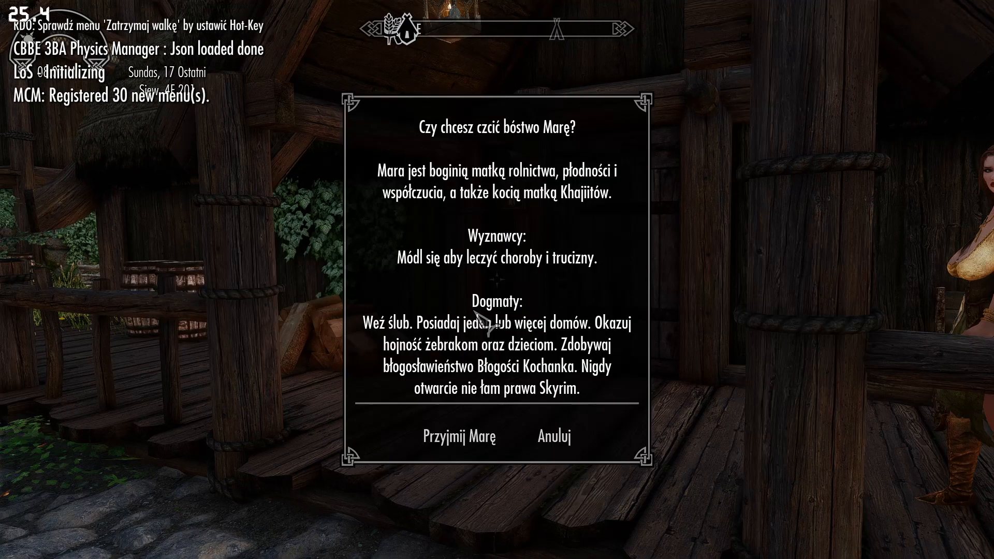
pyautogui.click(494, 445)
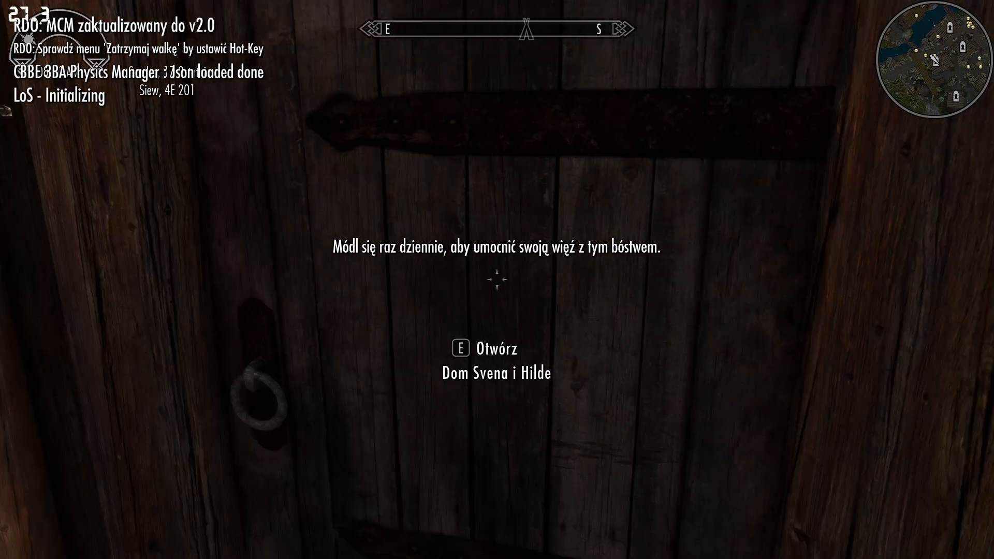
# - Run through the village to the Kupiec Rzecznej Puszczy shop
pyautogui.press('w')
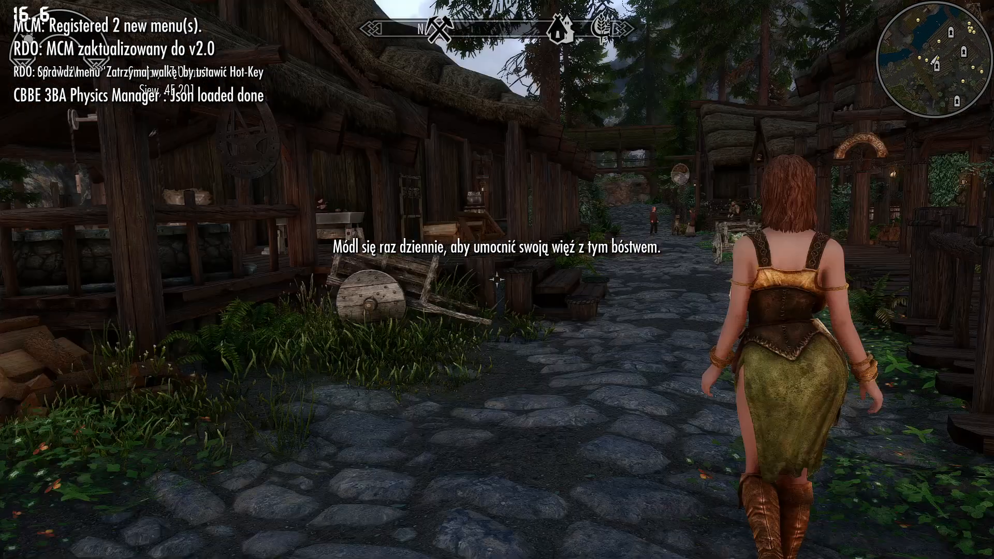
pyautogui.press('alt')
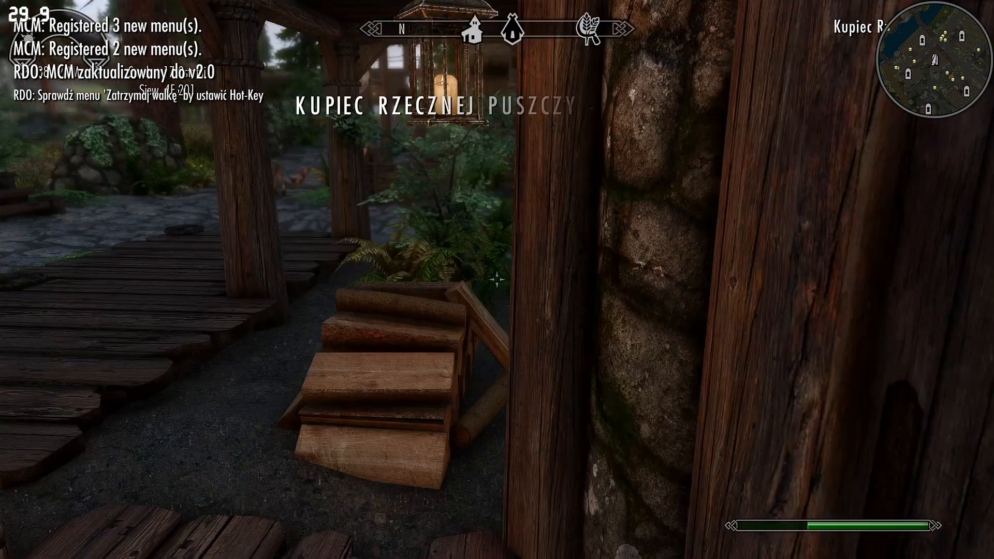
pyautogui.press('w')
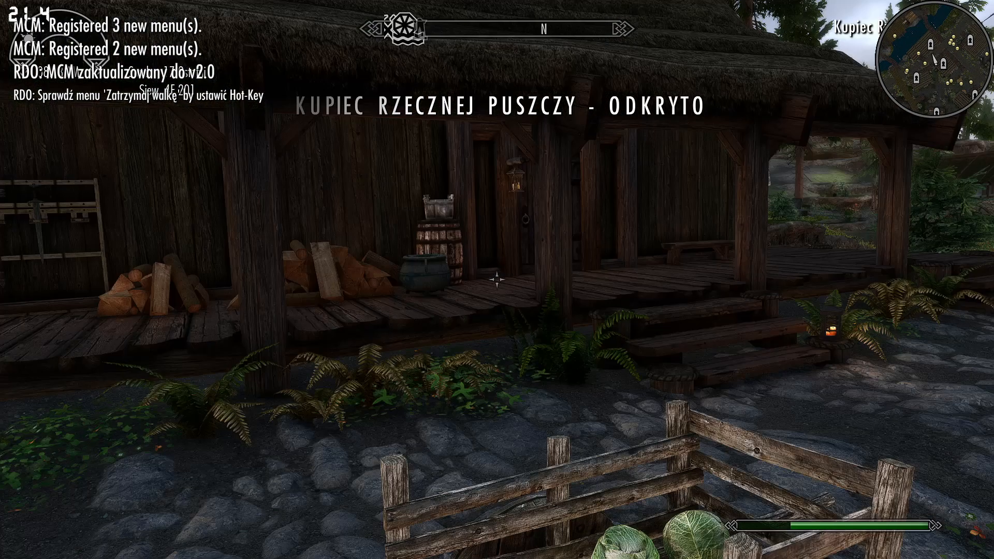
# - Walk along the shop porch to the forge, start a conversation with the blacksmith to check his dialogue options, and leave it
pyautogui.press('w')
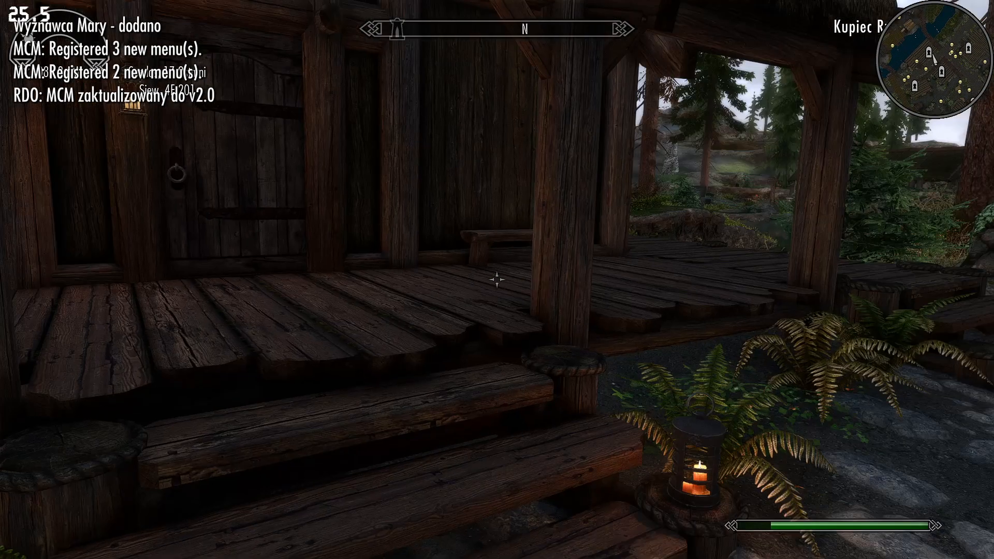
pyautogui.press('w')
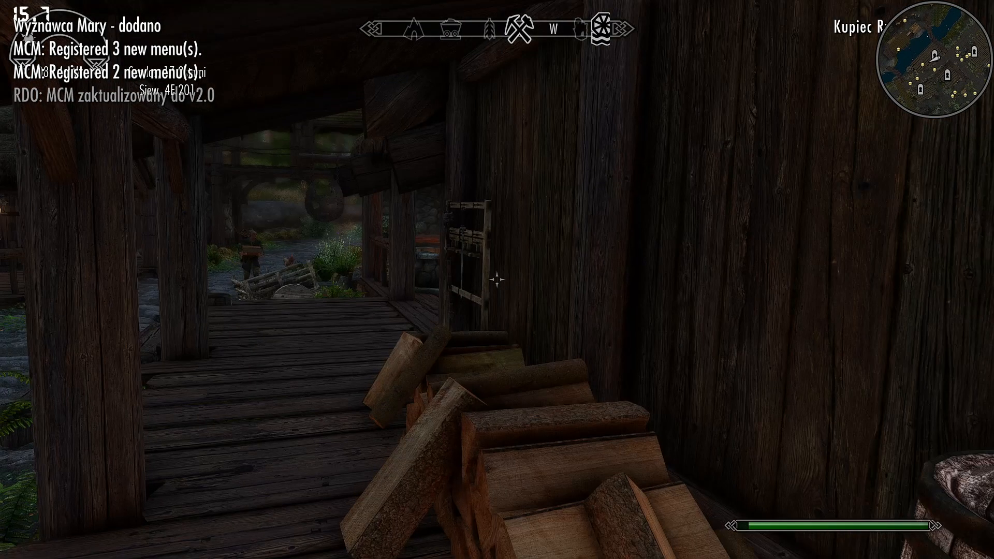
pyautogui.press('w')
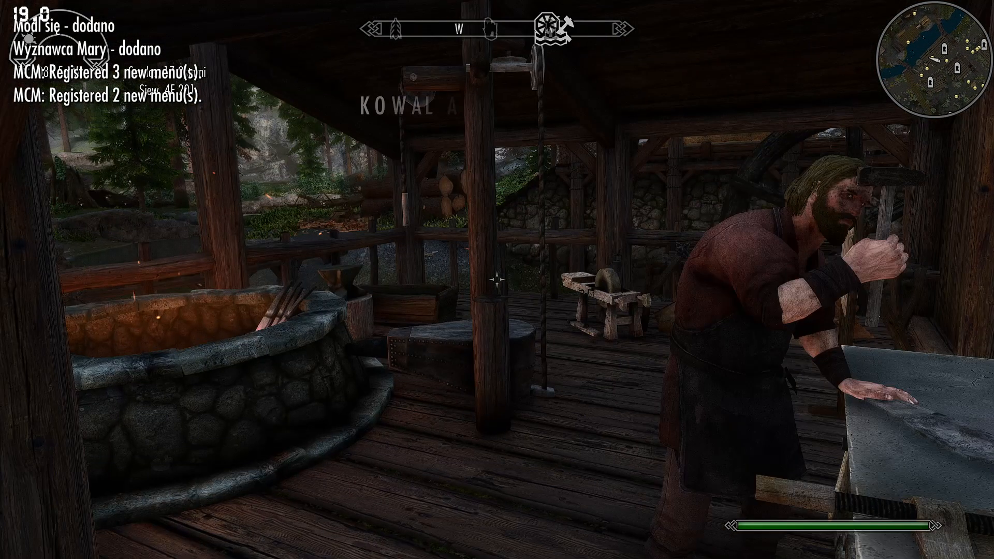
pyautogui.press('e')
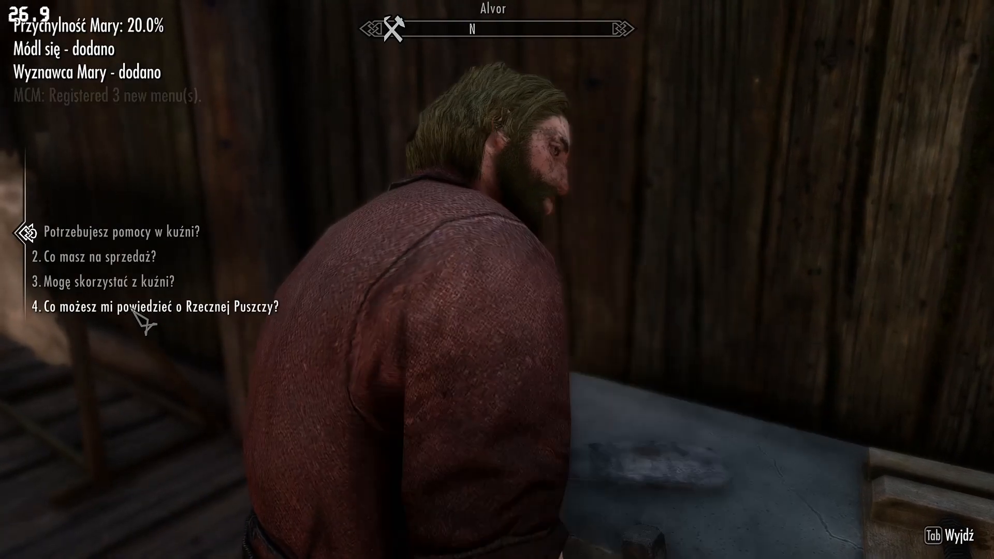
pyautogui.press('Tab')
# - Check the game console beside the blacksmith and switch from the game to Mod Organizer
pyautogui.press('`')
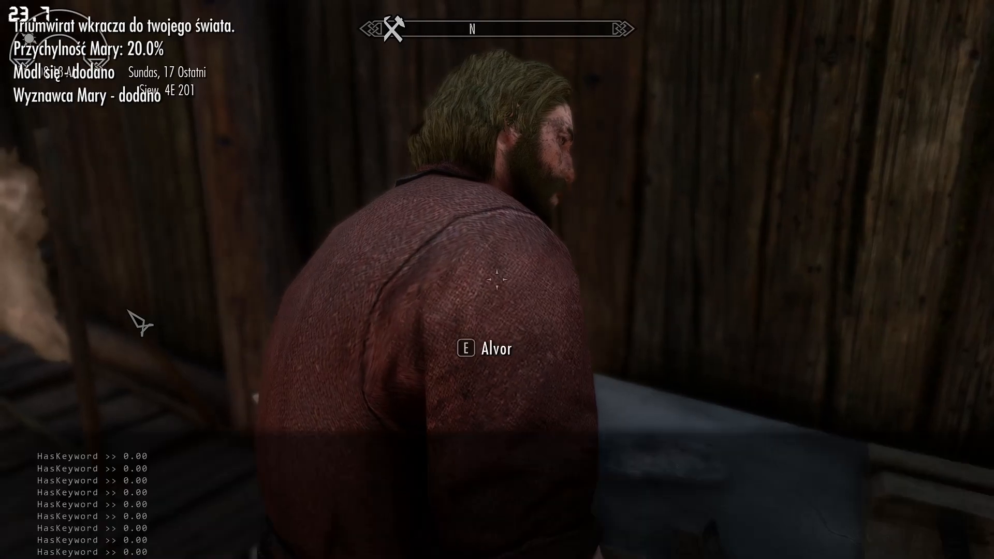
pyautogui.press('`')
pyautogui.press('e')
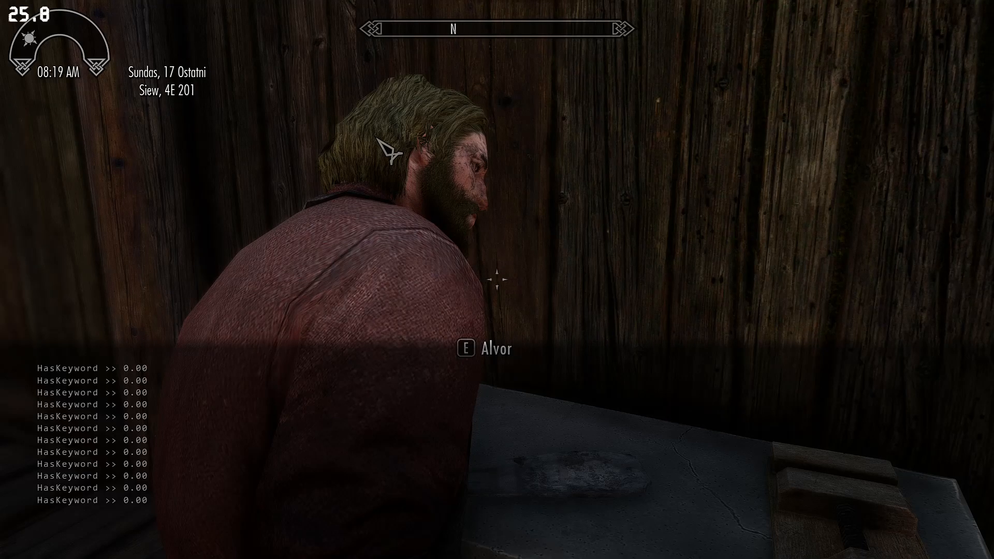
pyautogui.hotkey('alt', 'Tab')
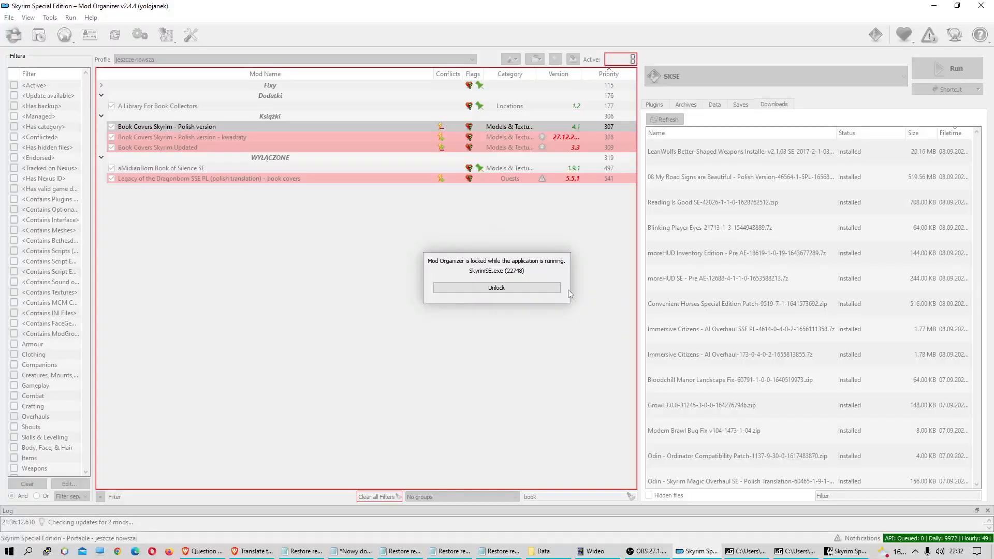